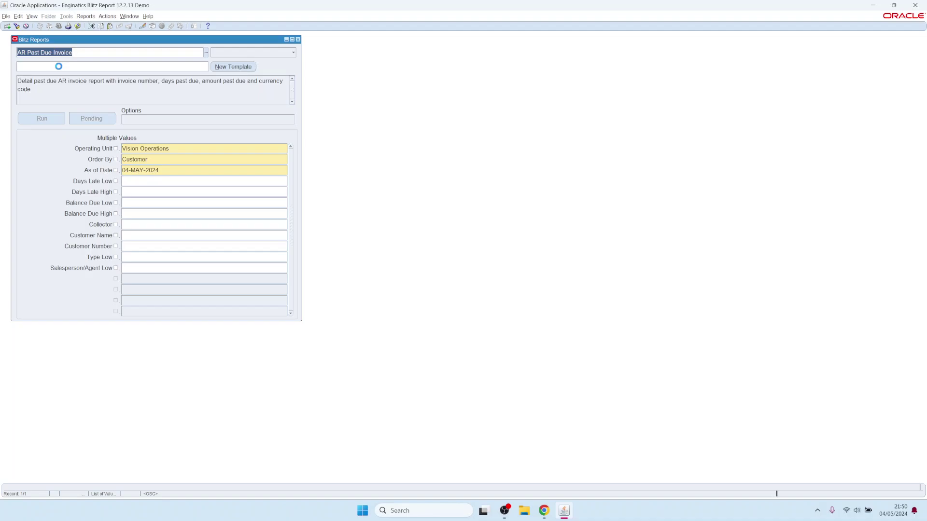
Run the AR Past Due Invoice report without a template and look through the rows of its Excel output.
left_click(59, 66)
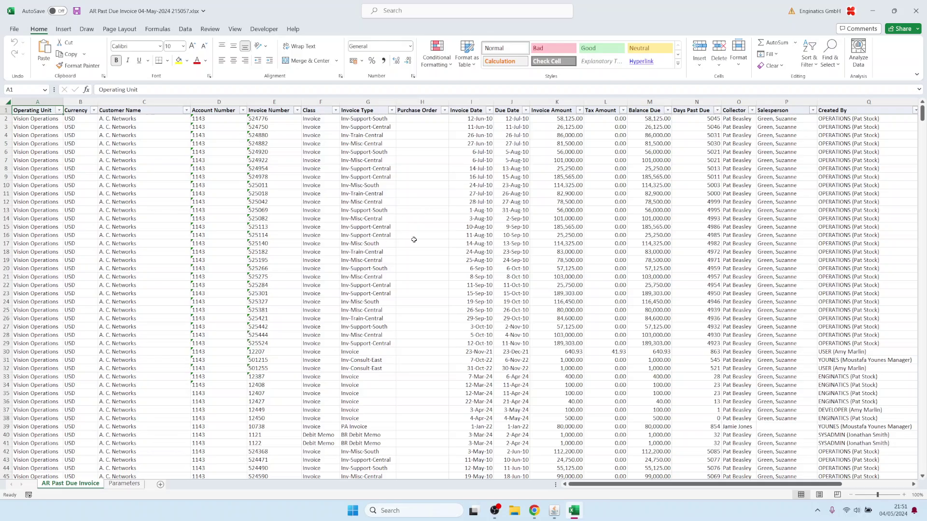
scroll(409, 239, "down", 12)
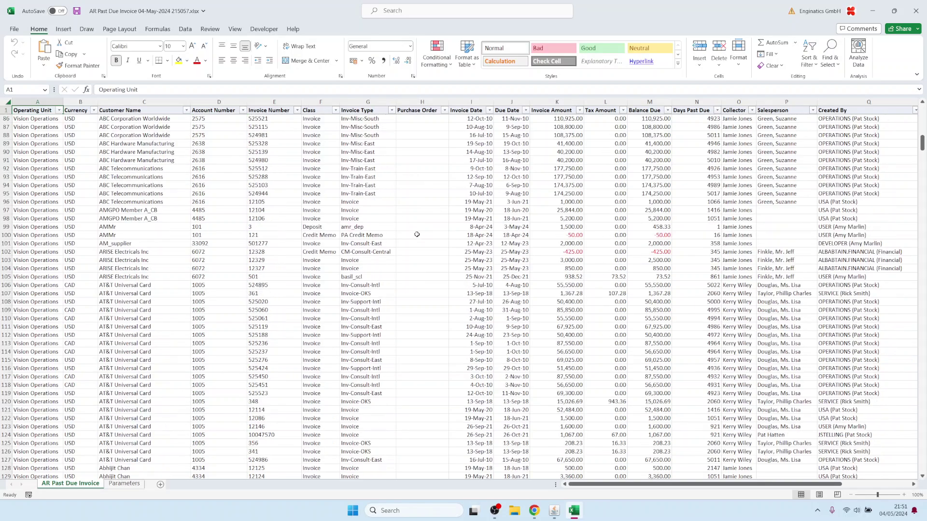
scroll(409, 239, "up", 12)
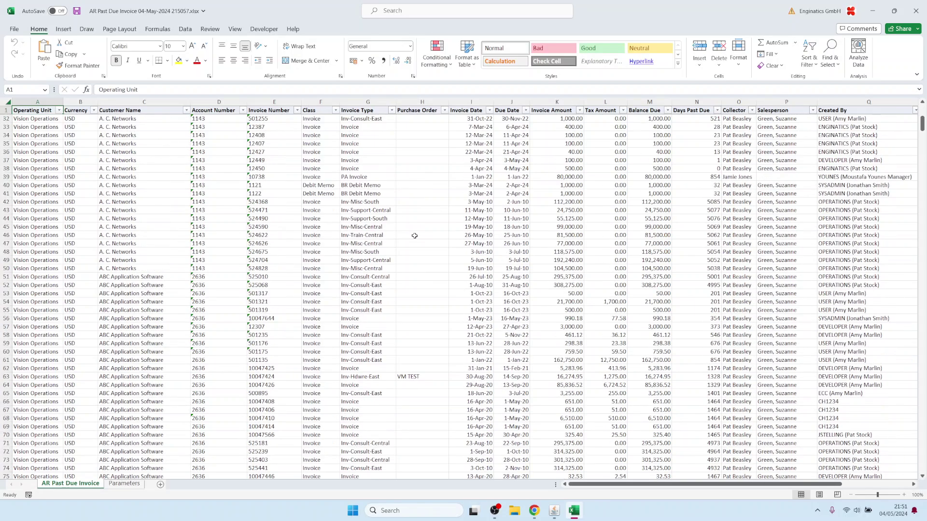
left_click(392, 110)
left_click(392, 111)
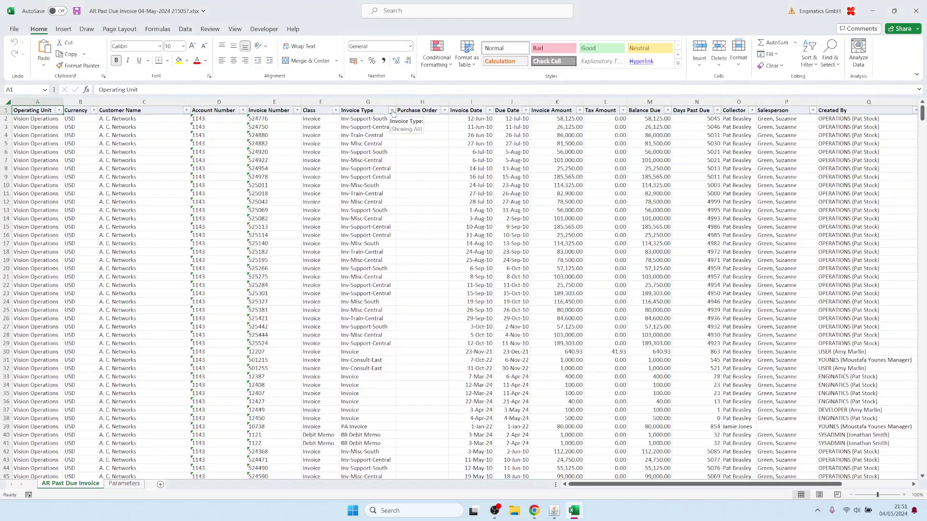
Return to Oracle Applications, check the existing templates for AR Past Due Invoice without picking one, and create a new template.
left_click(554, 510)
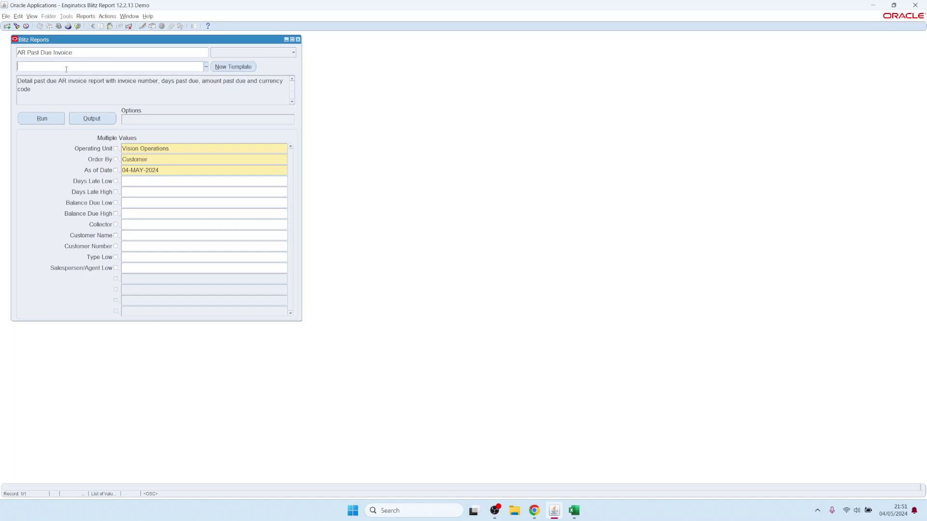
double_click(107, 68)
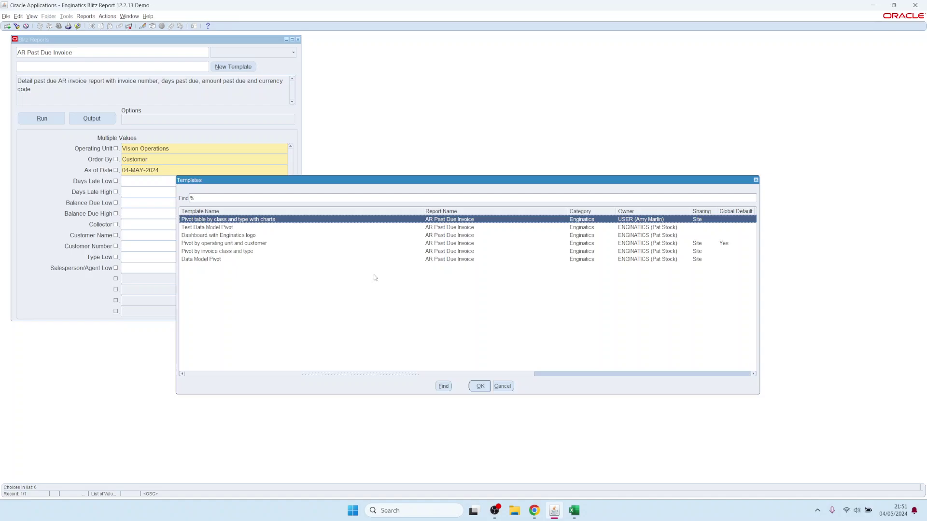
left_click(501, 386)
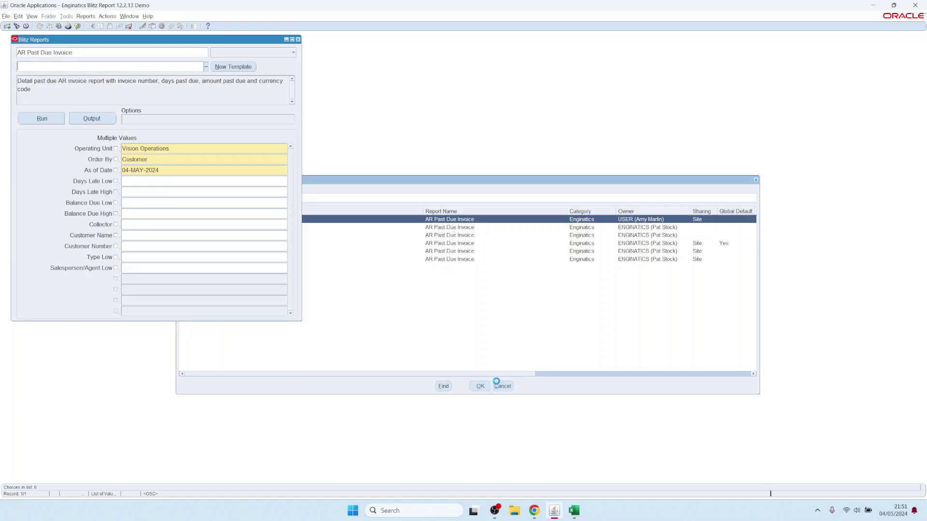
left_click(231, 66)
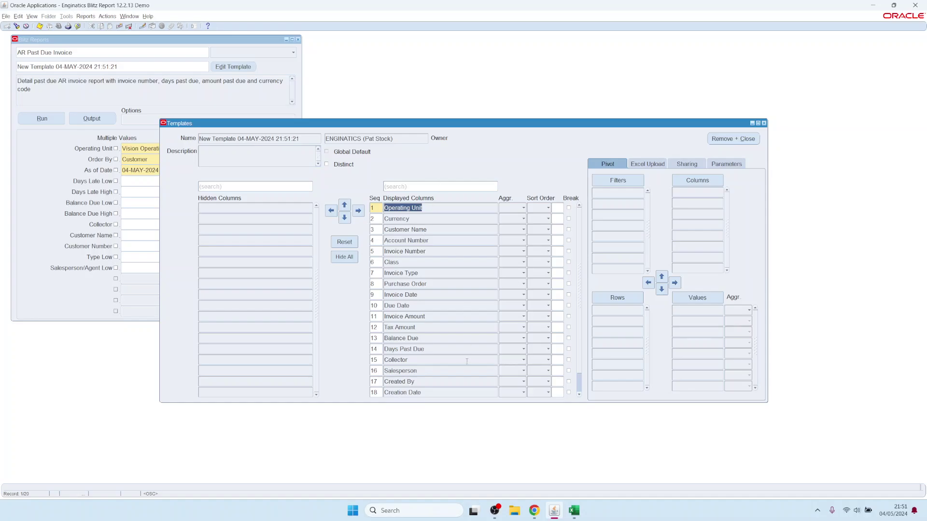
Hide all template columns, then display only the range from Operating Unit through Invoice Amount.
left_click(345, 260)
left_click(243, 316, "shift")
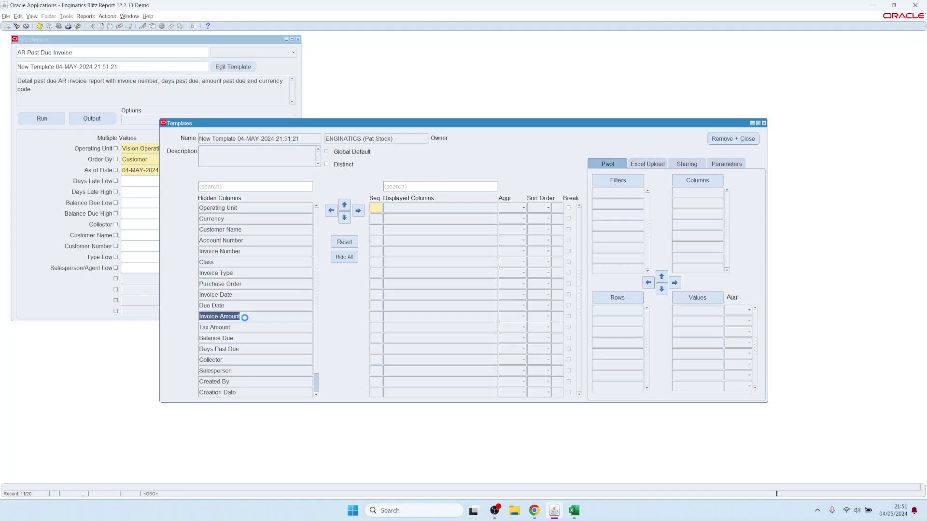
left_click(358, 210)
Add the hidden columns Days Past Due, Salesperson, Balance Due and Created By directly after Purchase Order in the displayed columns.
left_click(418, 230)
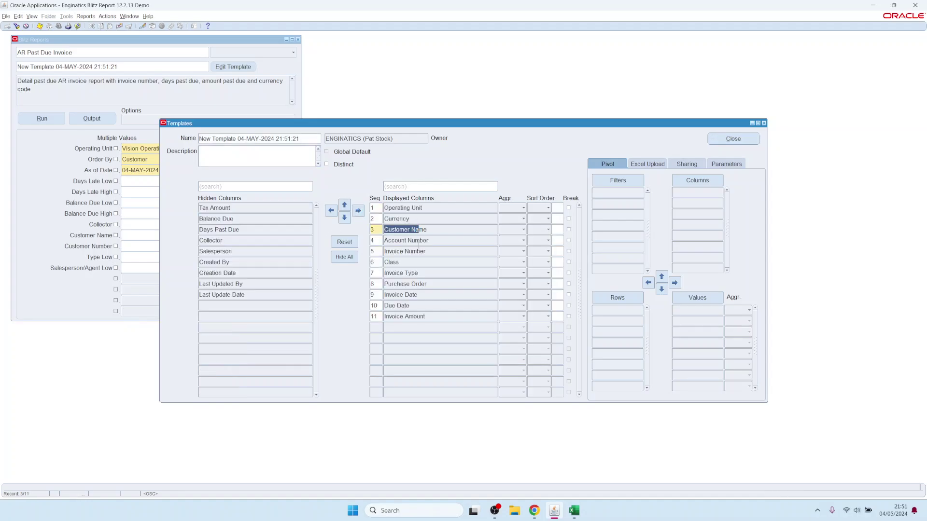
left_click(408, 284)
left_click(249, 230)
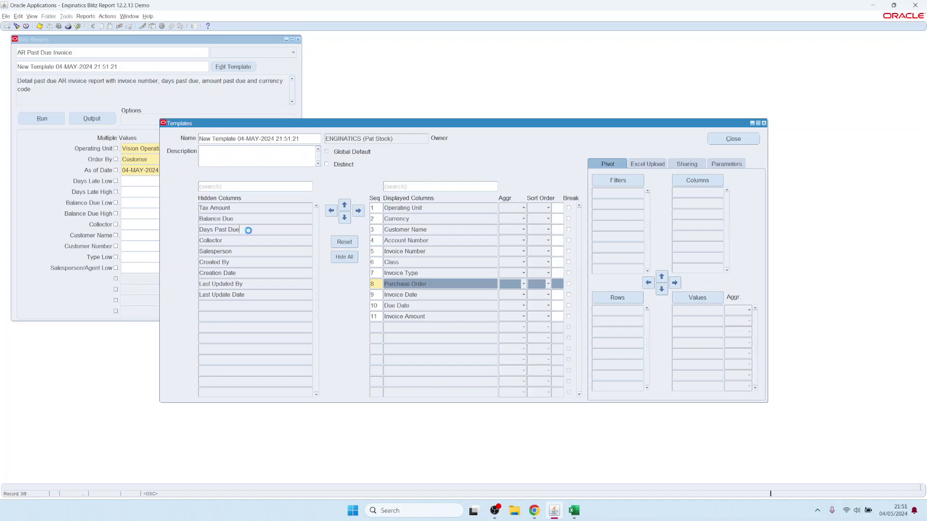
double_click(249, 231)
double_click(240, 241)
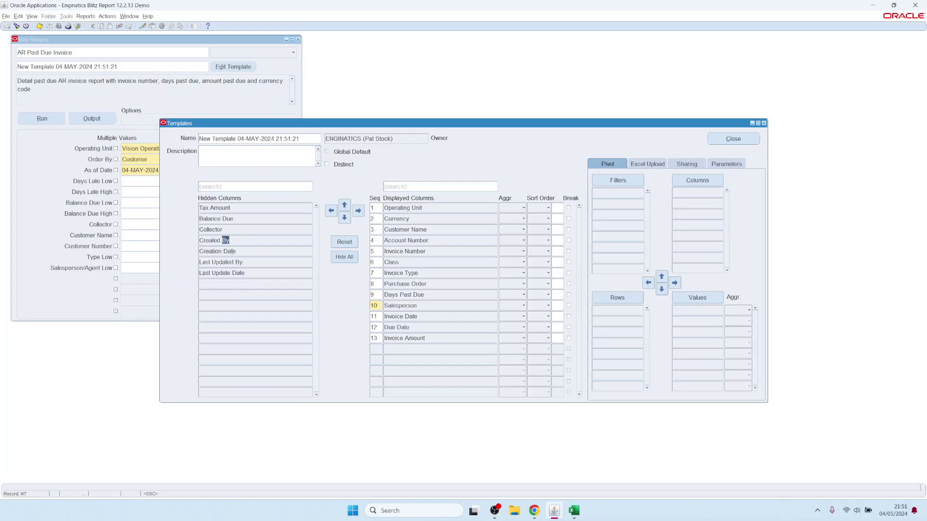
left_click(239, 252)
left_click(222, 219)
left_click(235, 251, "shift")
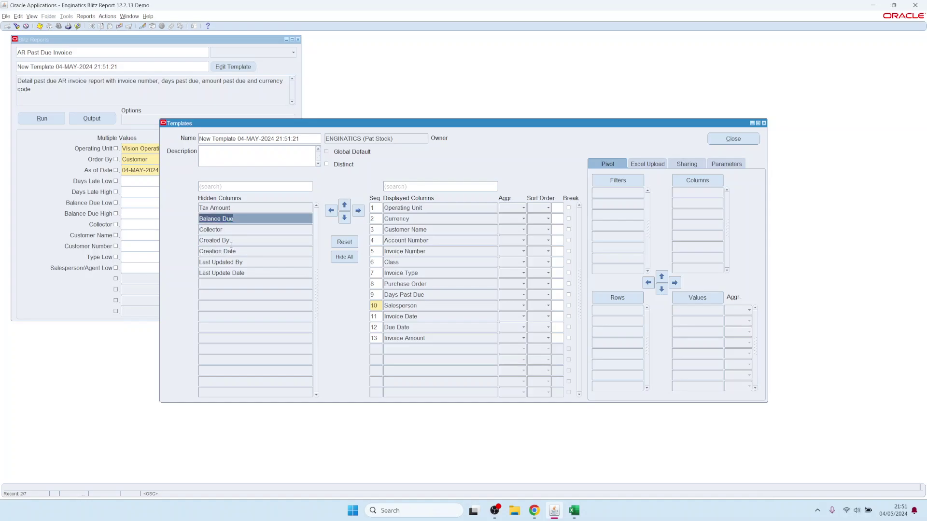
left_click(231, 242, "ctrl")
left_click(359, 211)
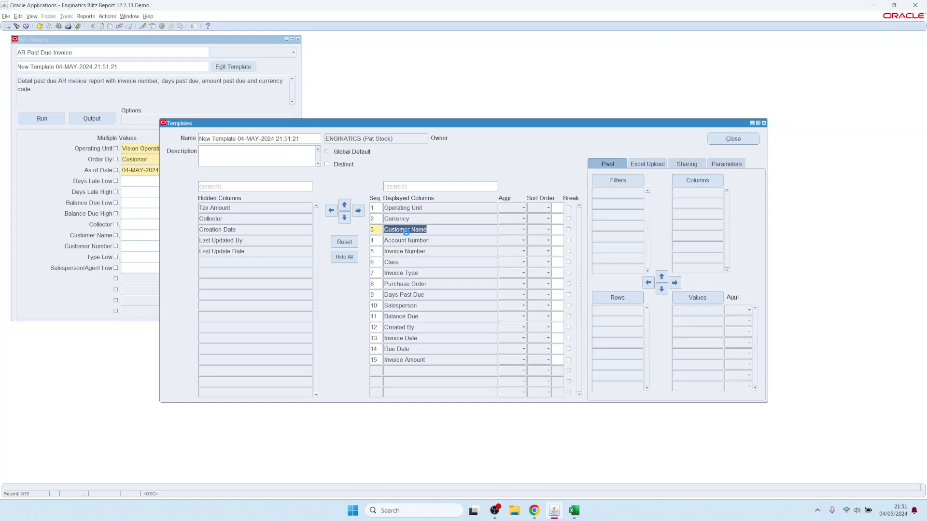
Move the Invoice Number and Purchase Order columns up together so they precede Customer Name.
left_click(406, 284)
left_click(402, 253, "ctrl")
left_click(344, 205)
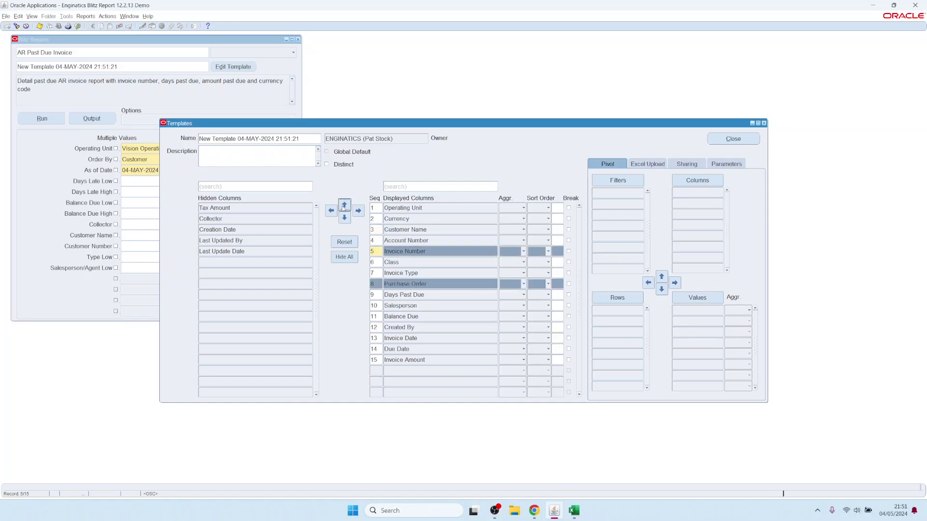
Hide the displayed columns Balance Due, Created By, Invoice Date and Due Date.
left_click(409, 317)
left_click(396, 349, "shift")
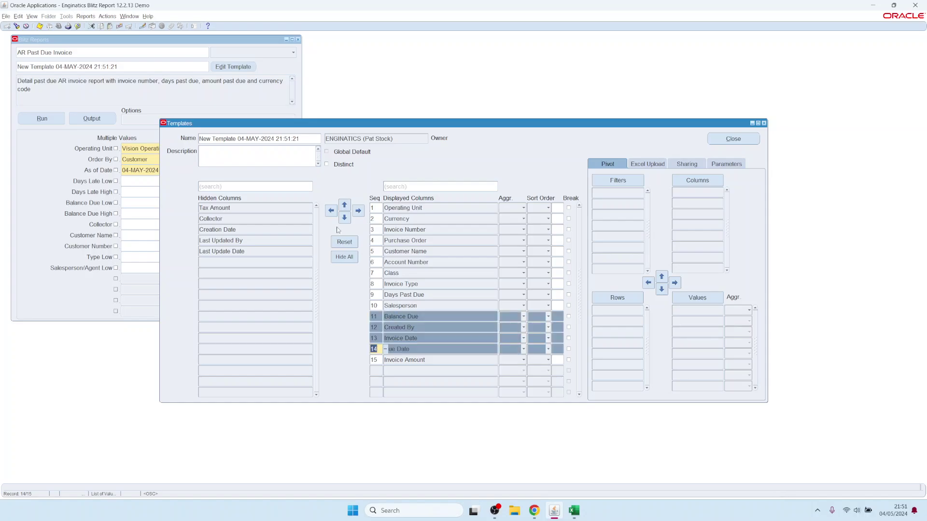
left_click(331, 211)
Run the report with the new template, view its Excel output and return to Oracle Applications.
left_click(54, 123)
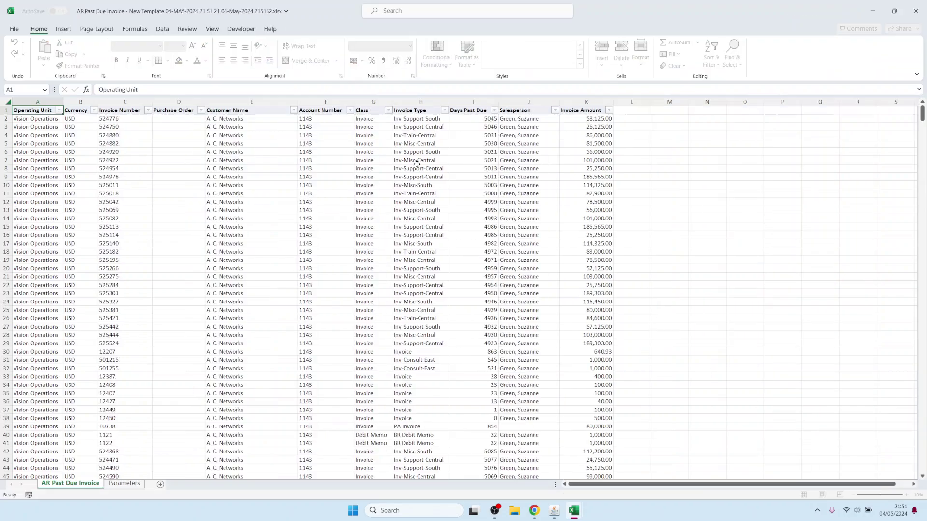
mouse_move(554, 515)
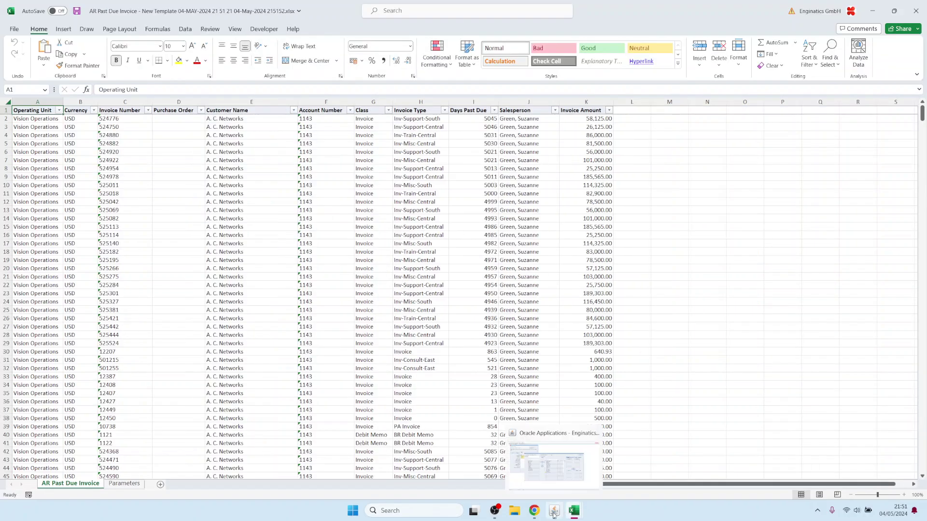
left_click(561, 473)
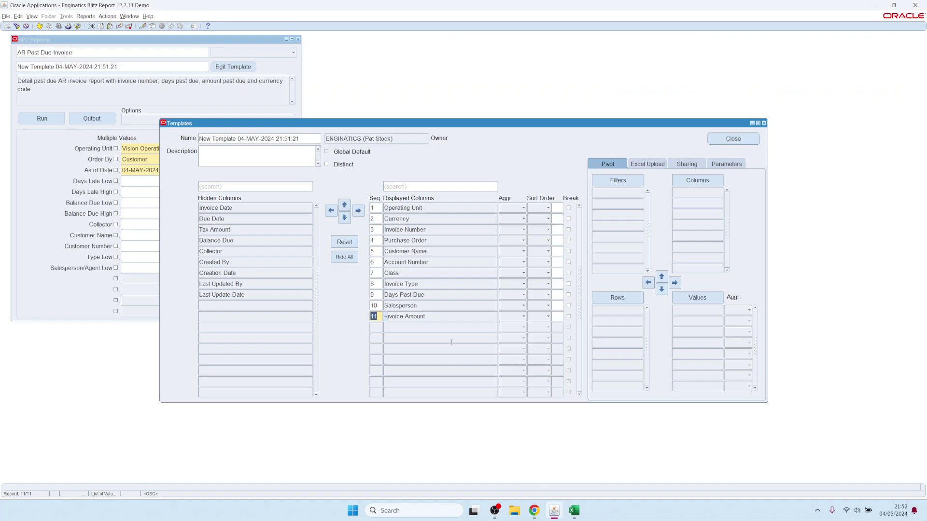
Move Invoice Type, Days Past Due and Salesperson together to the front by setting their sequence to 1.
left_click(401, 284)
left_click(392, 305, "shift")
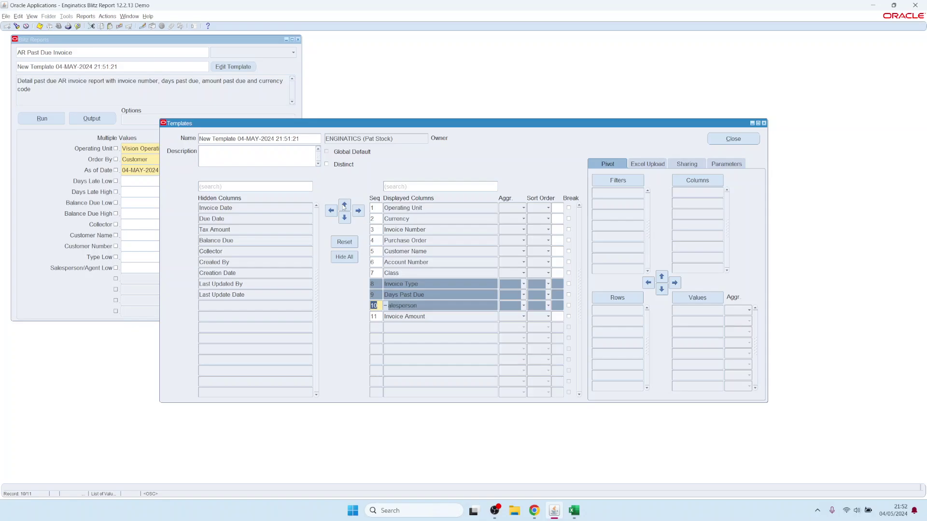
type("1")
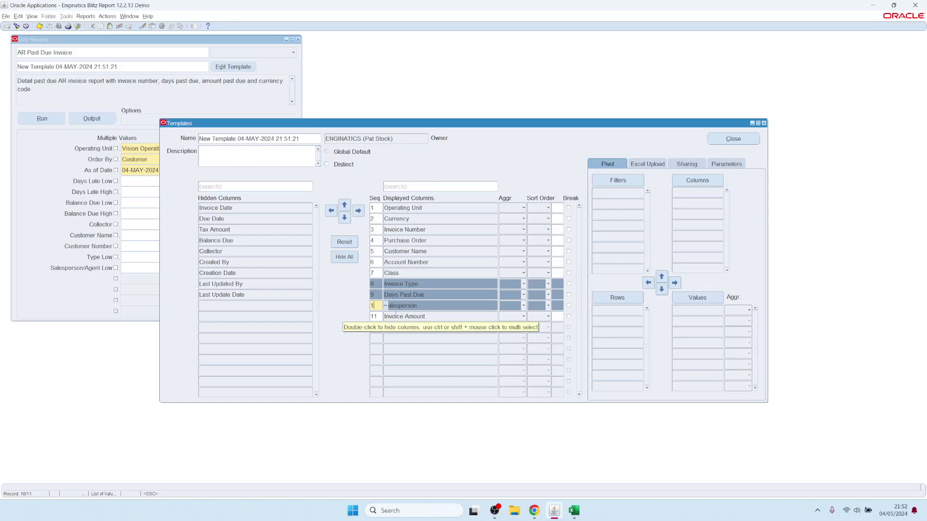
key("Return")
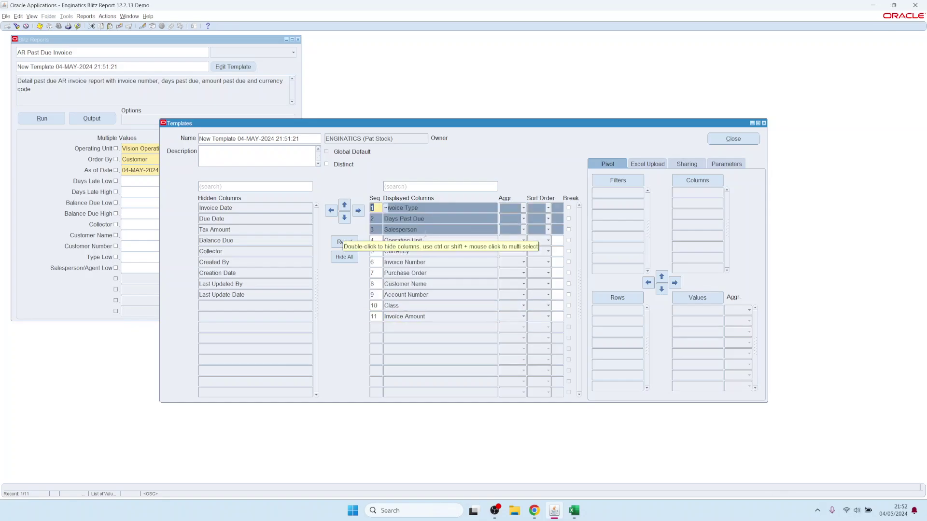
left_click(425, 239)
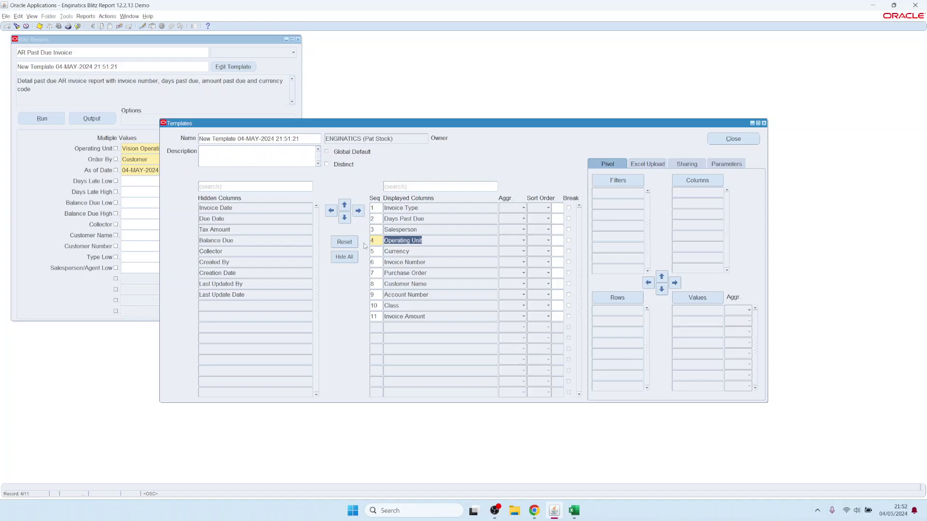
Check the aggregation and sort order choices of the displayed columns, then reset the template's column layout.
left_click(517, 208)
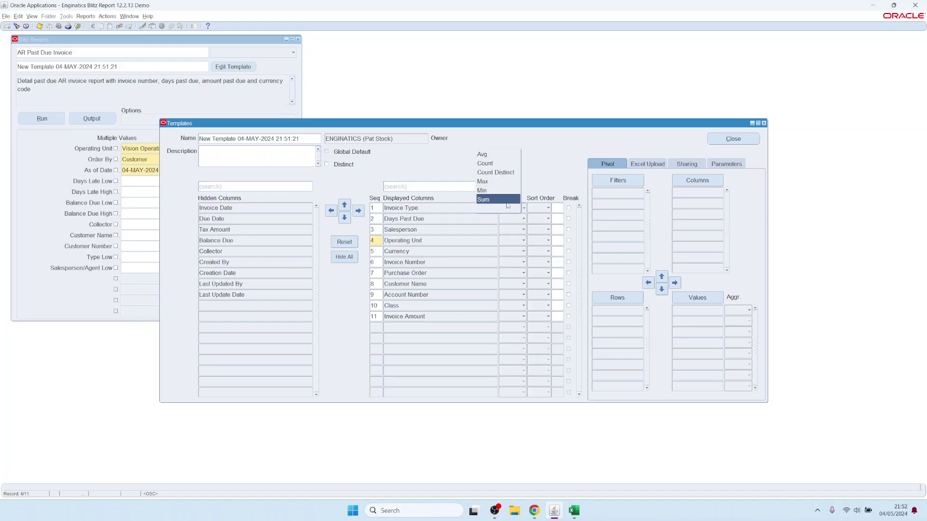
left_click(458, 252)
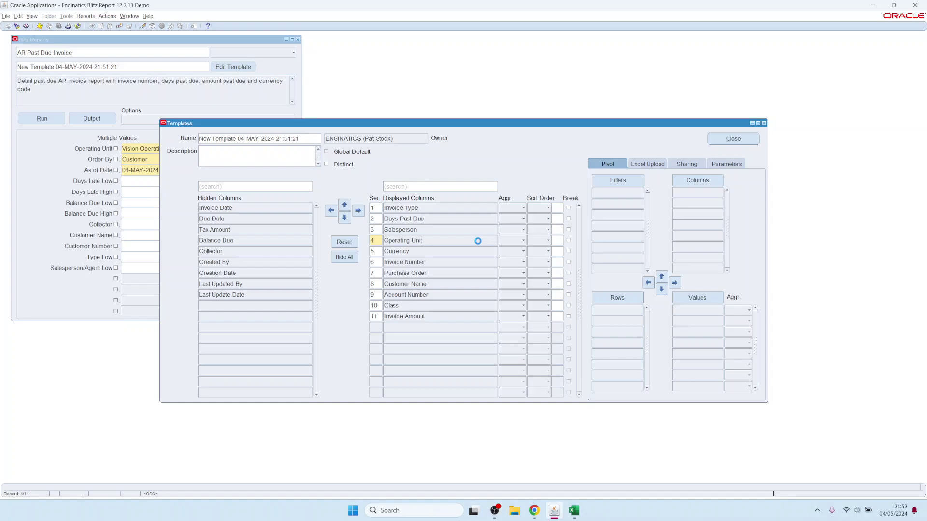
left_click(543, 223)
left_click(529, 221)
left_click(344, 242)
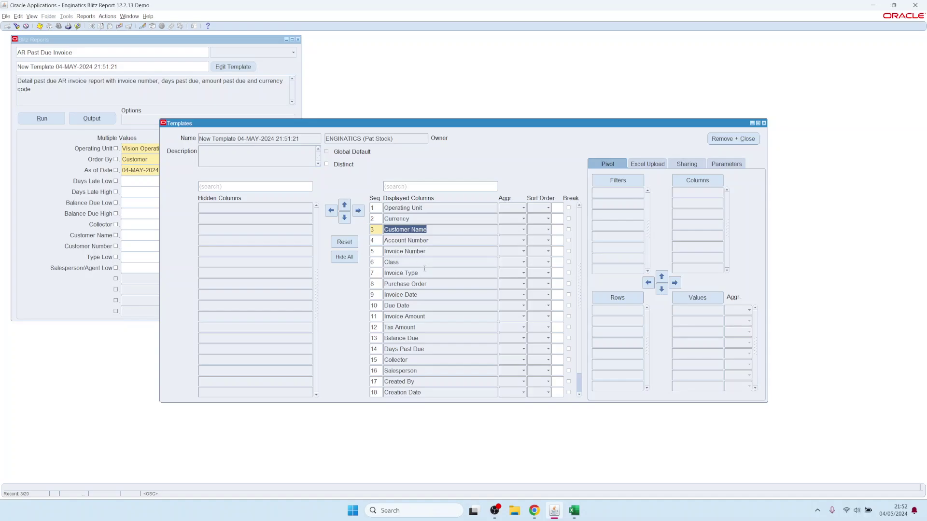
Enable a break on the Class column and run the report again.
left_click(408, 264)
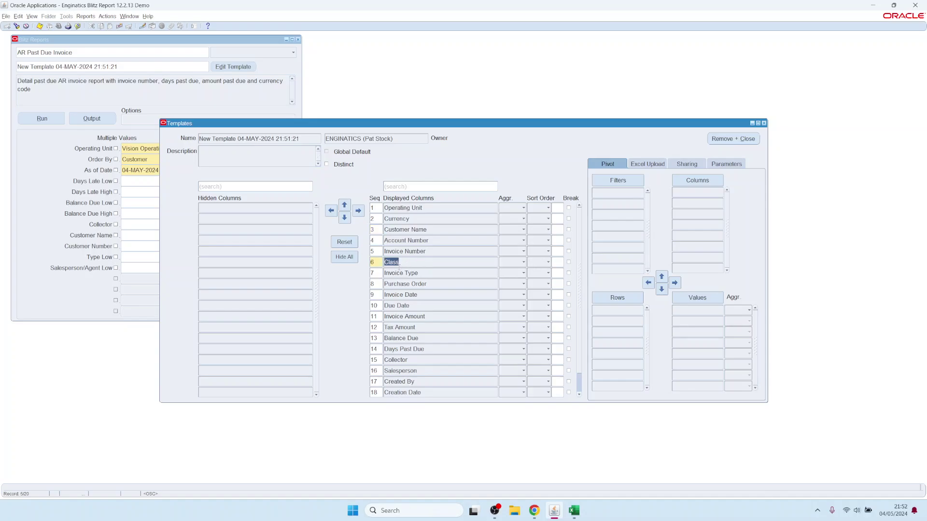
left_click(568, 262)
left_click(50, 119)
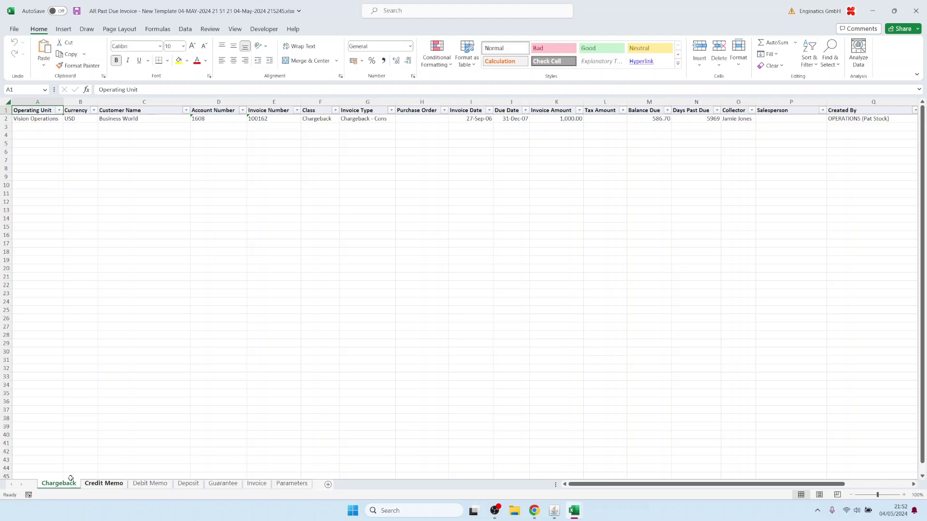
Examine the Credit Memo, Debit Memo and Guarantee sheets, checking the Class values on the Guarantee sheet.
left_click(106, 483)
left_click(145, 485)
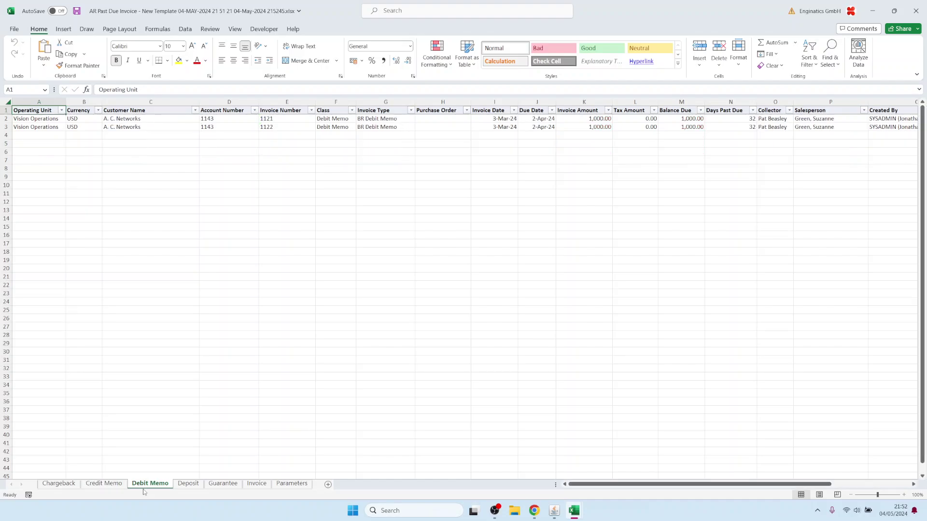
left_click(221, 484)
left_click_drag(333, 119, 333, 142)
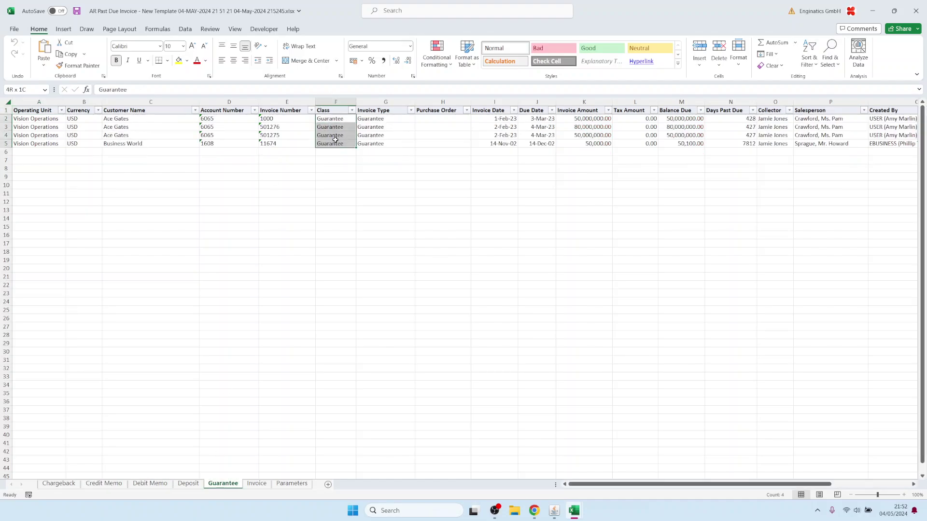
Review the report details, run parameters and request ID on the Parameters sheet.
left_click(292, 484)
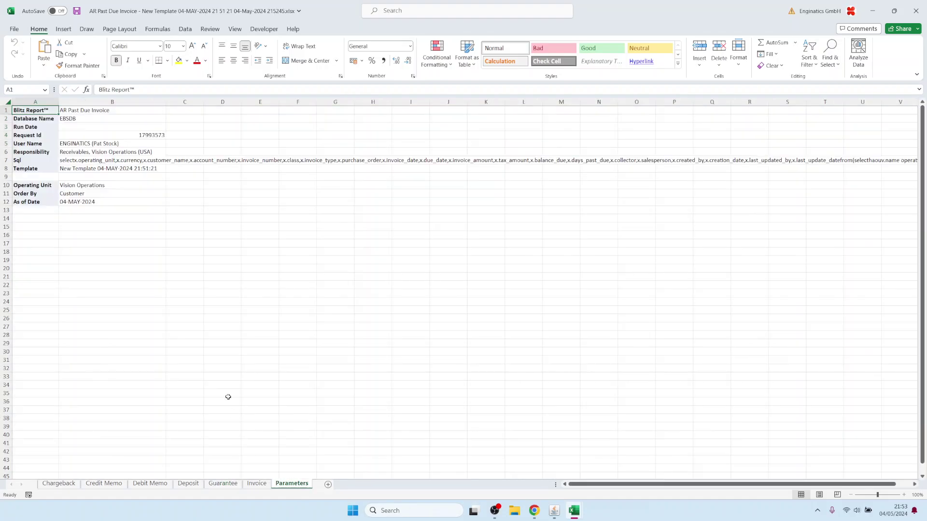
left_click(87, 111)
left_click_drag(87, 111, 84, 201)
left_click(106, 135)
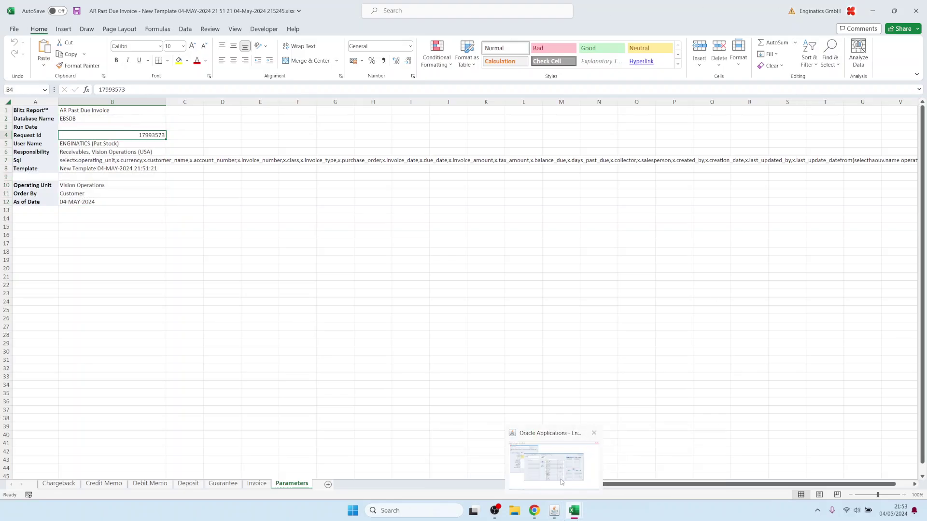
Return to Oracle Applications, reset the template's columns to remove the Class break, and show the Excel upload settings.
left_click(554, 511)
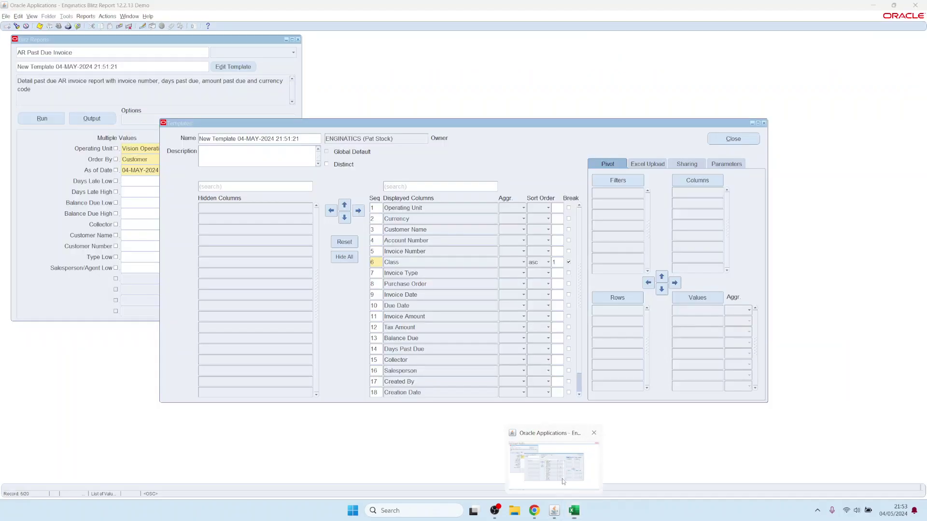
left_click(349, 244)
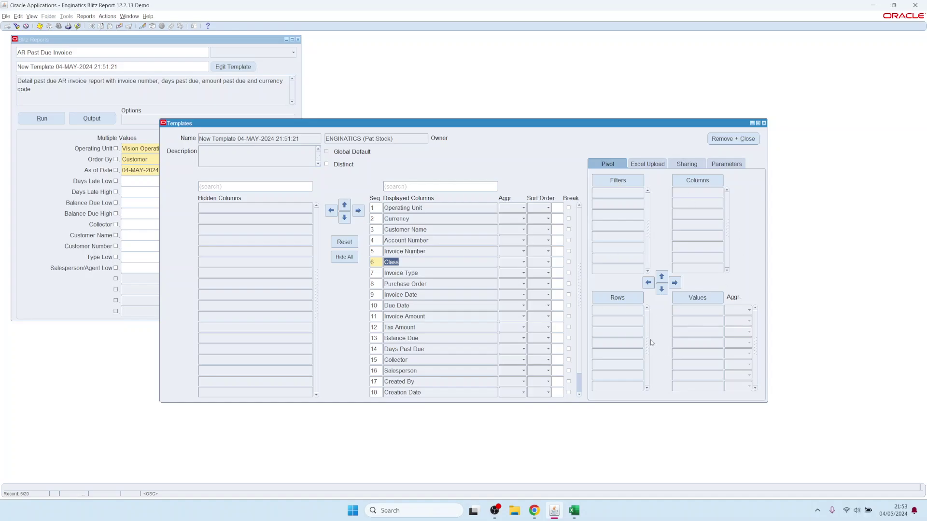
left_click(648, 165)
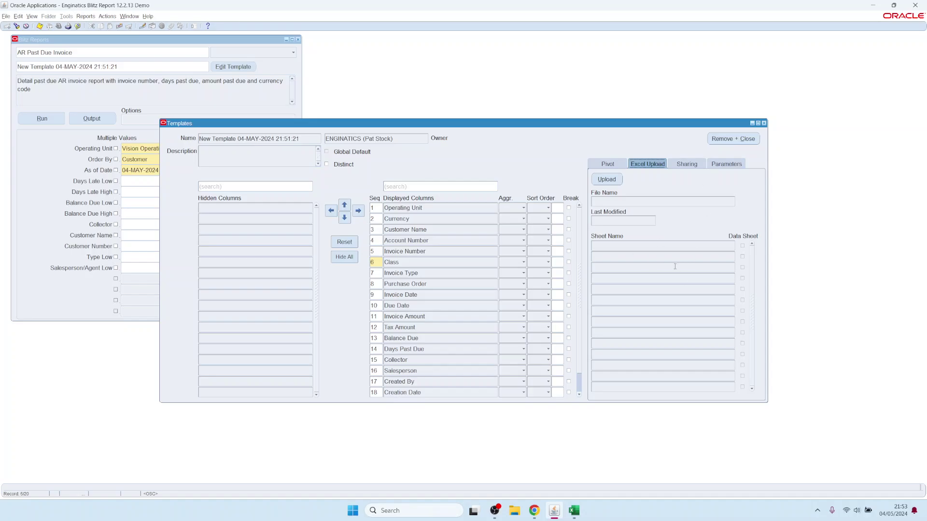
Review the template's sharing settings, including the available sharing levels, and its excluded parameters.
left_click(686, 164)
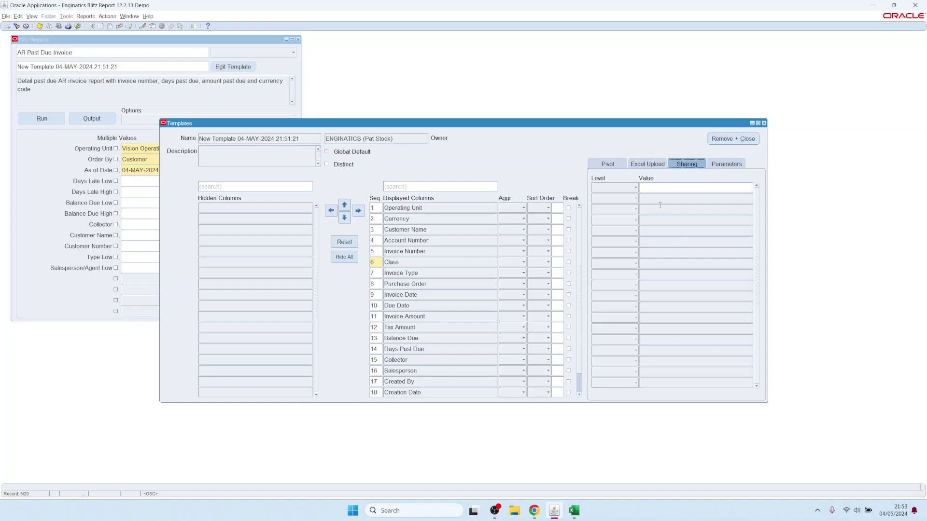
left_click(634, 188)
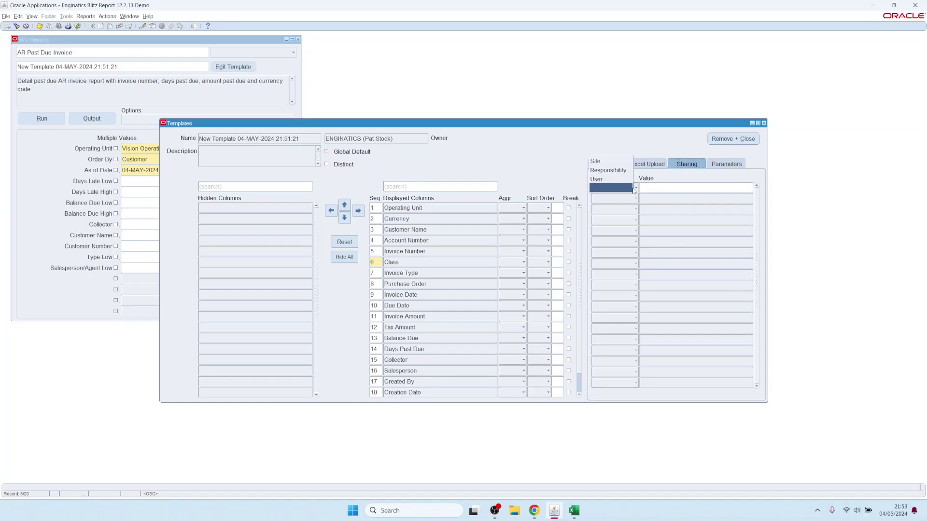
left_click(662, 188)
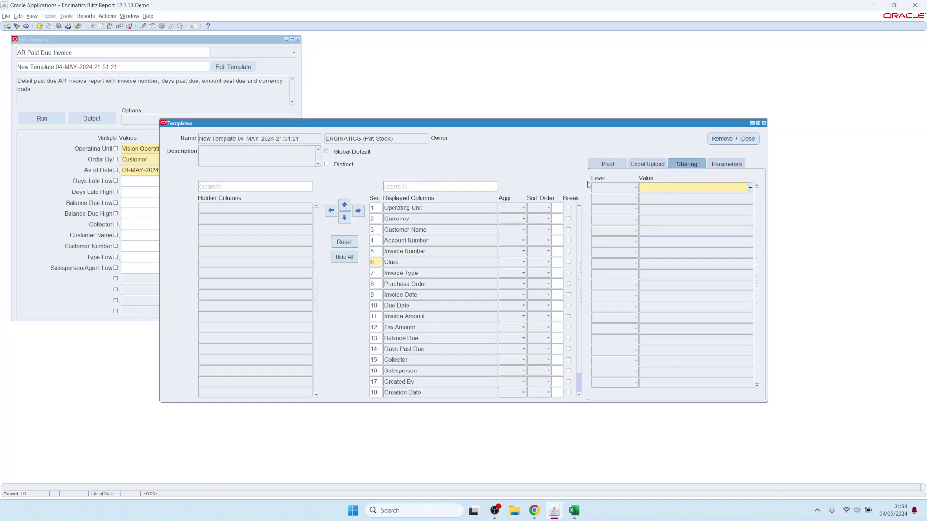
left_click(729, 164)
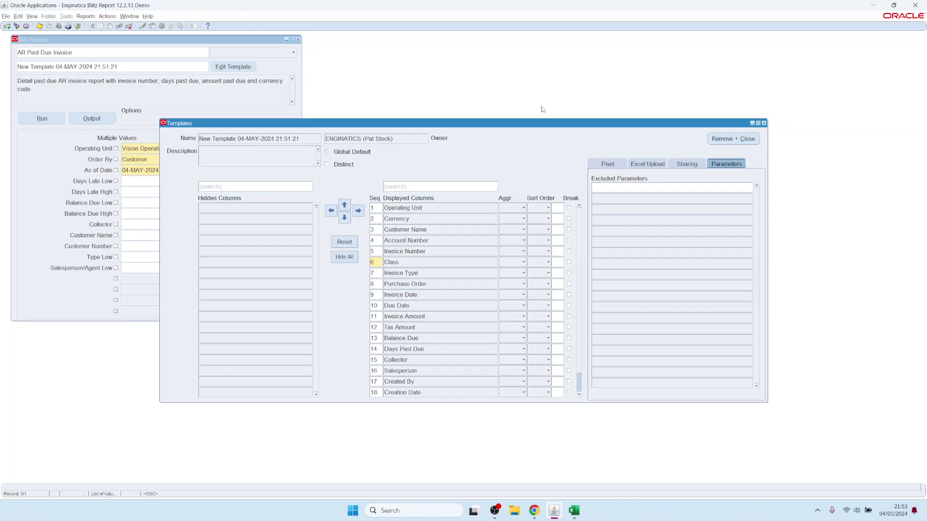
Add the Class and Invoice Type columns as row fields in the template's pivot layout.
left_click(607, 165)
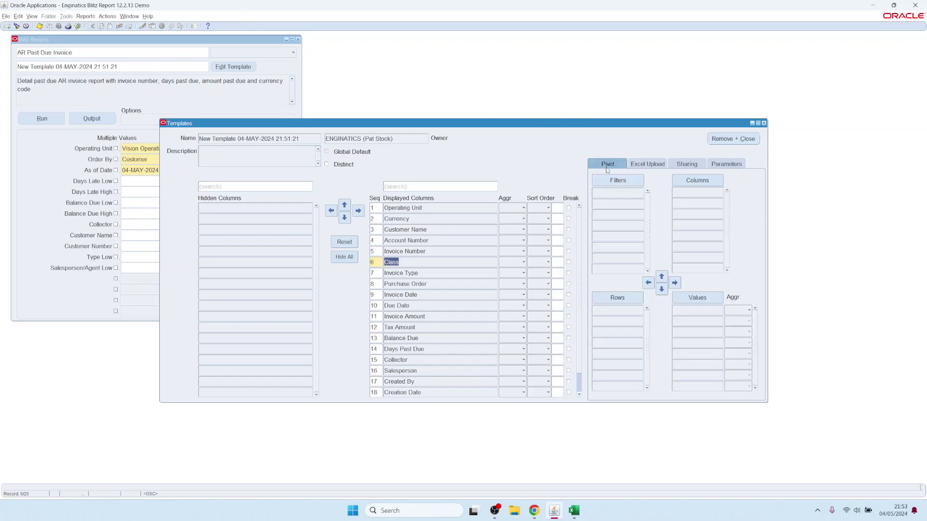
left_click(403, 272, "shift")
left_click(616, 297)
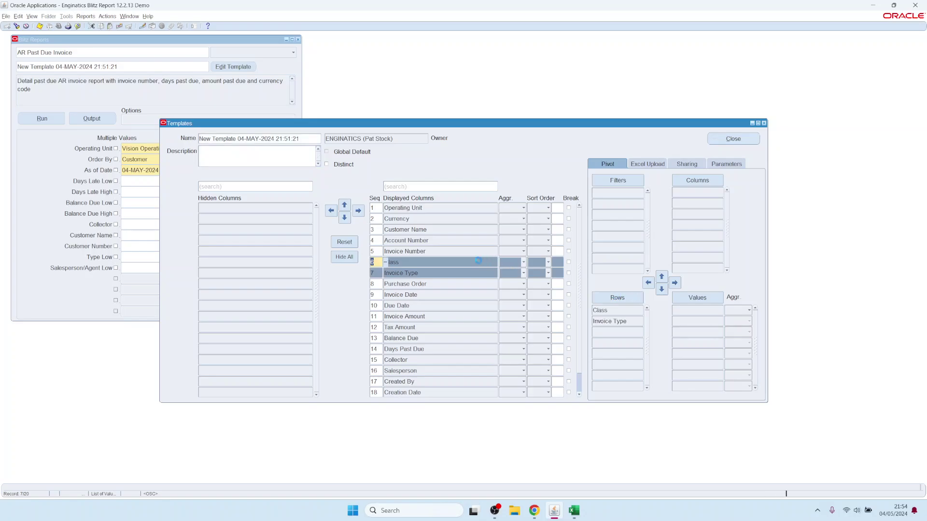
Search the displayed columns for "amou" and add Invoice Amount and Tax Amount as summed pivot values.
left_click(404, 186)
type("am")
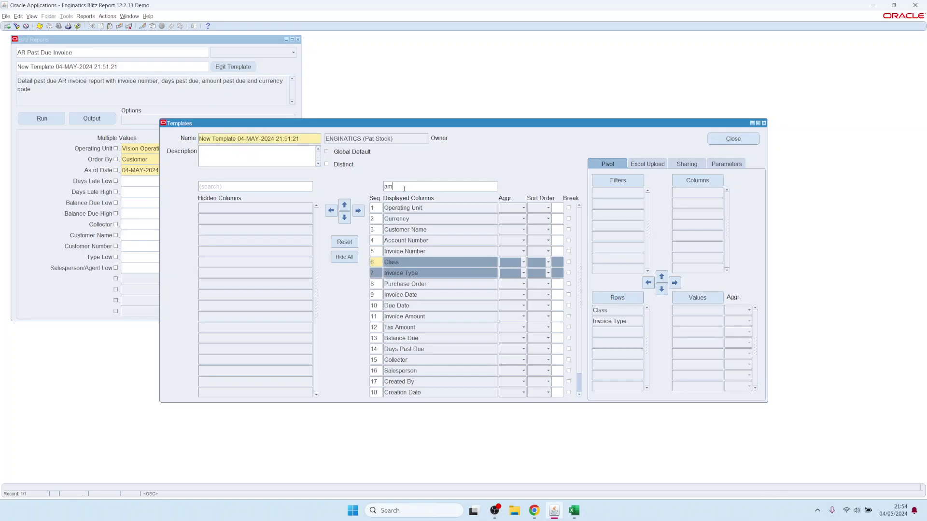
type("ou")
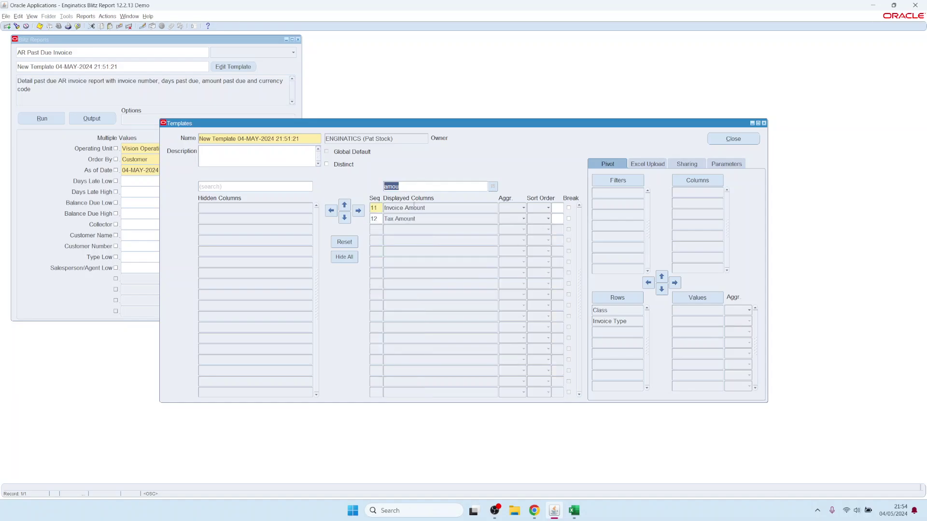
left_click(414, 208)
left_click(406, 218, "shift")
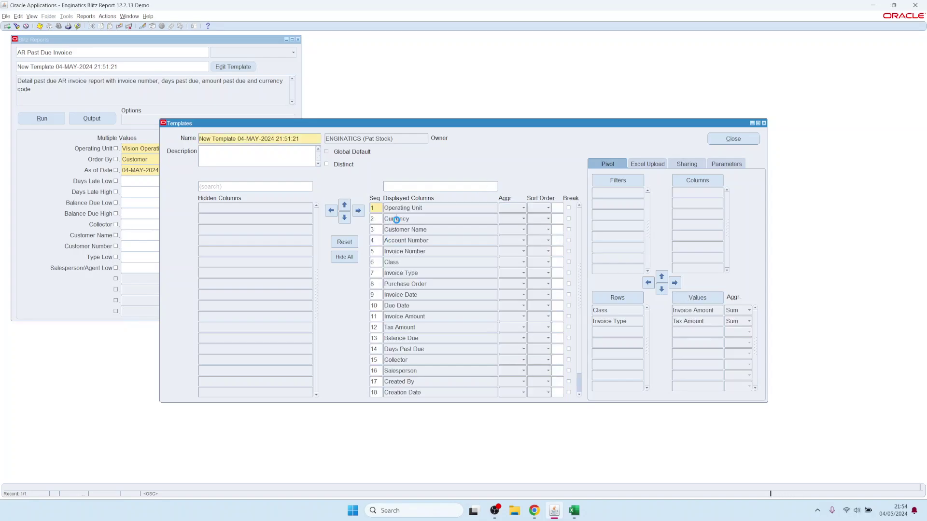
Add Currency as the pivot column field and run the report.
left_click(395, 220)
left_click(697, 184)
left_click(41, 118)
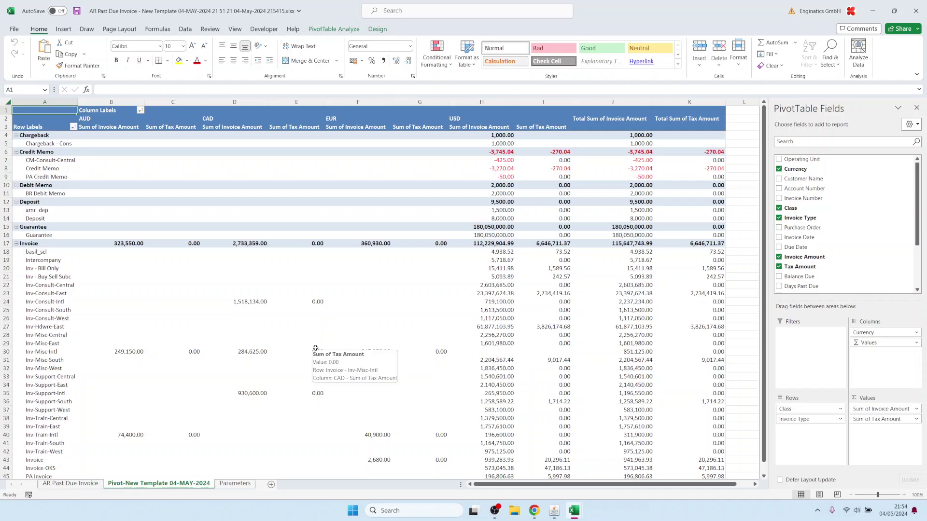
Check the AR Past Due Invoice data sheet, and remove the Currency field from the pivot table's columns on the pivot sheet.
left_click(79, 483)
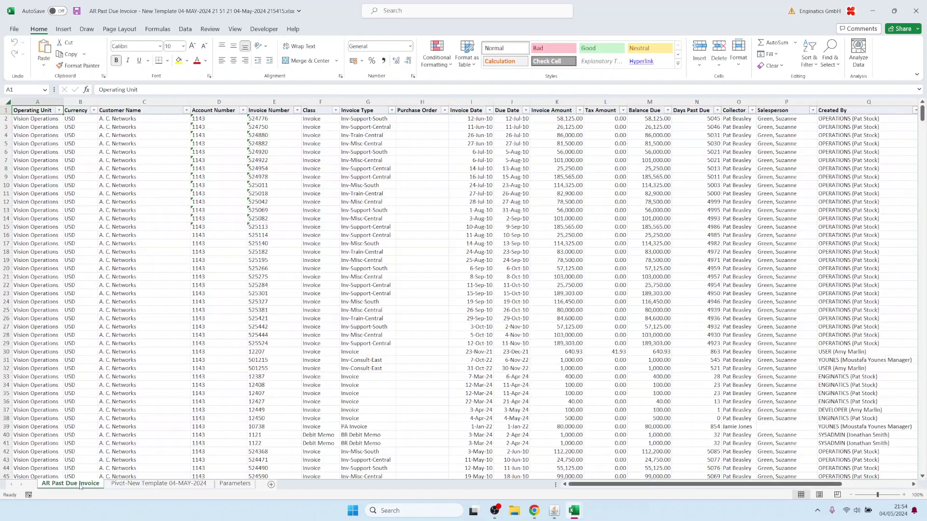
left_click(150, 483)
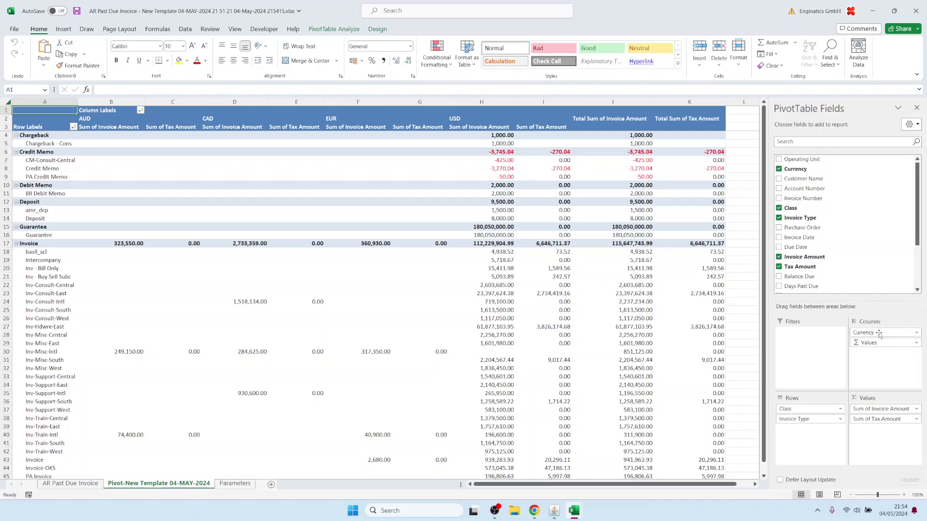
left_click_drag(883, 332, 282, 278)
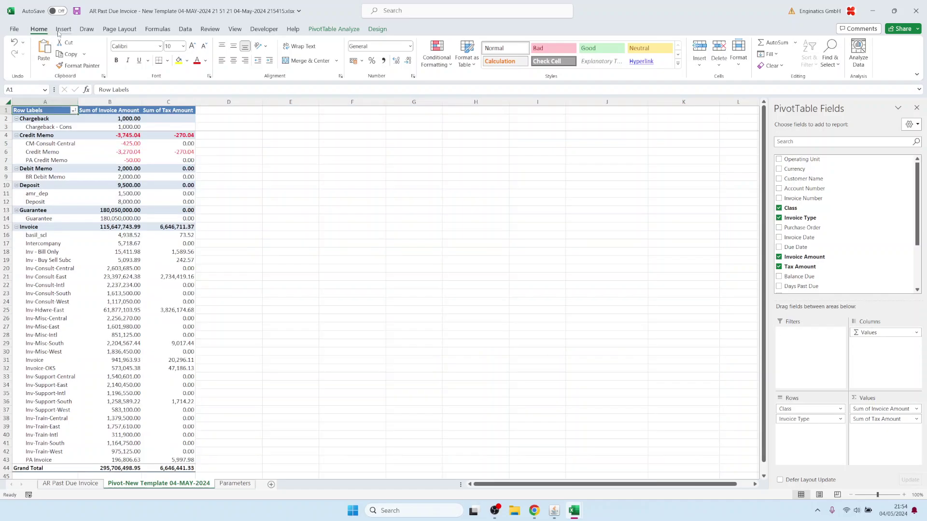
Insert a Currency slicer beside the pivot table and use it to filter by CAD and finally by USD.
left_click(63, 30)
left_click(547, 51)
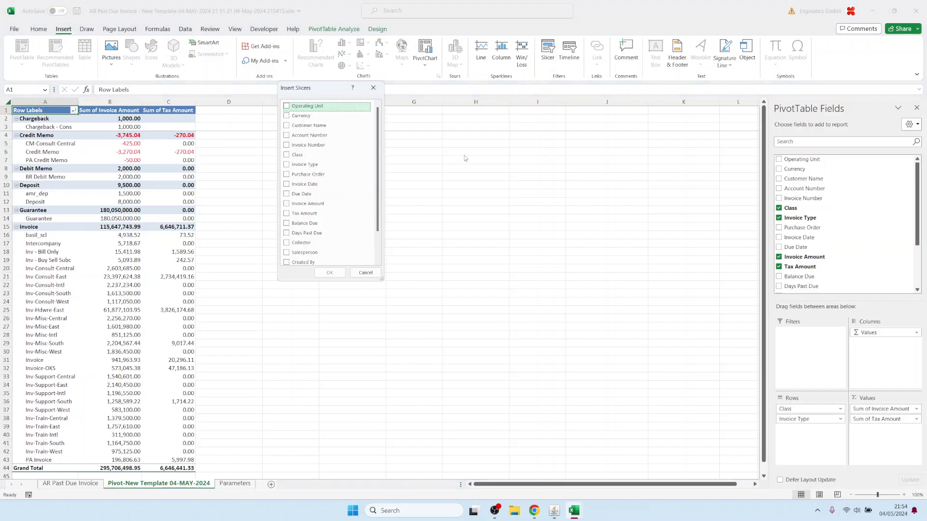
left_click(300, 116)
left_click(330, 272)
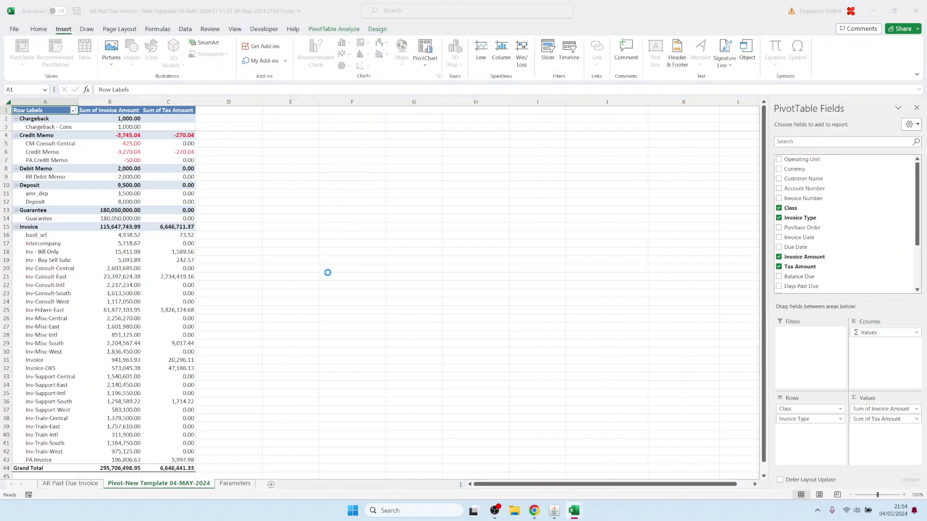
left_click_drag(386, 115, 309, 290)
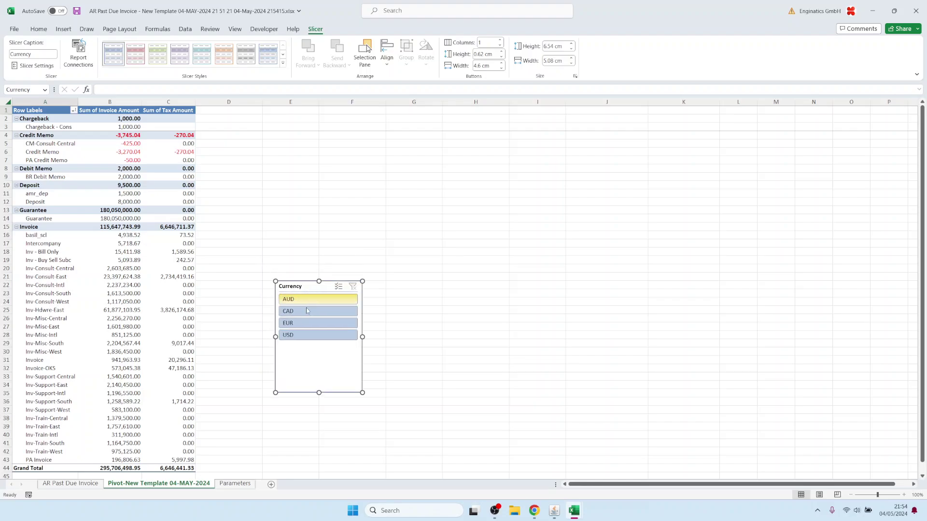
left_click(295, 313)
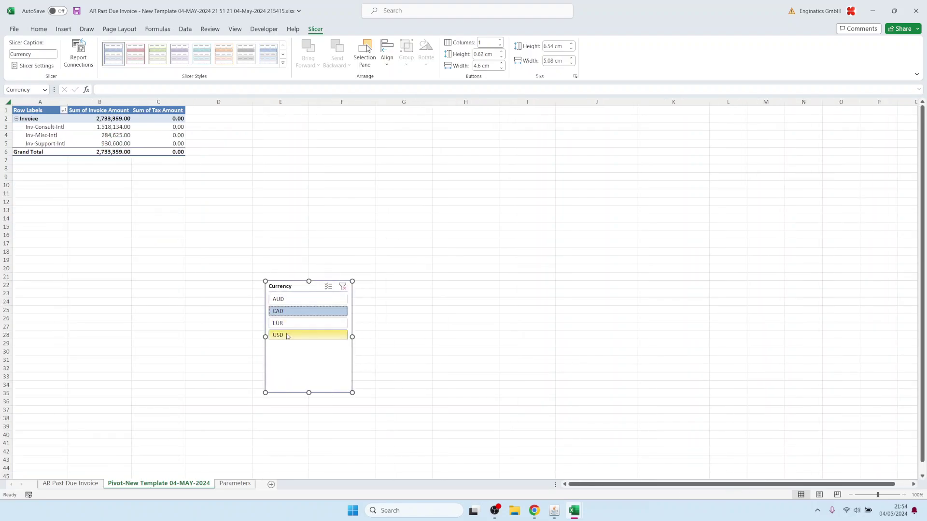
left_click(294, 335)
Insert a pie PivotChart based on the Class and Invoice Type pivot table.
left_click(41, 120)
left_click(64, 29)
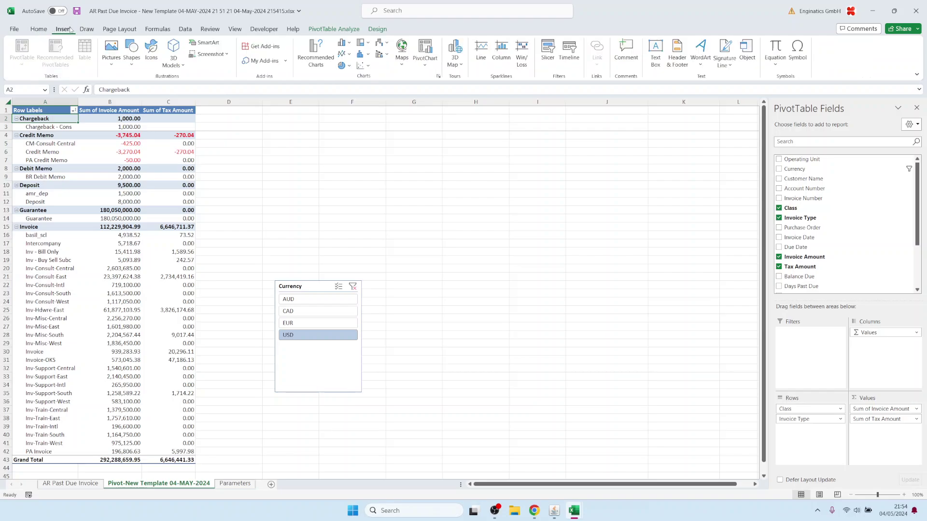
left_click(424, 47)
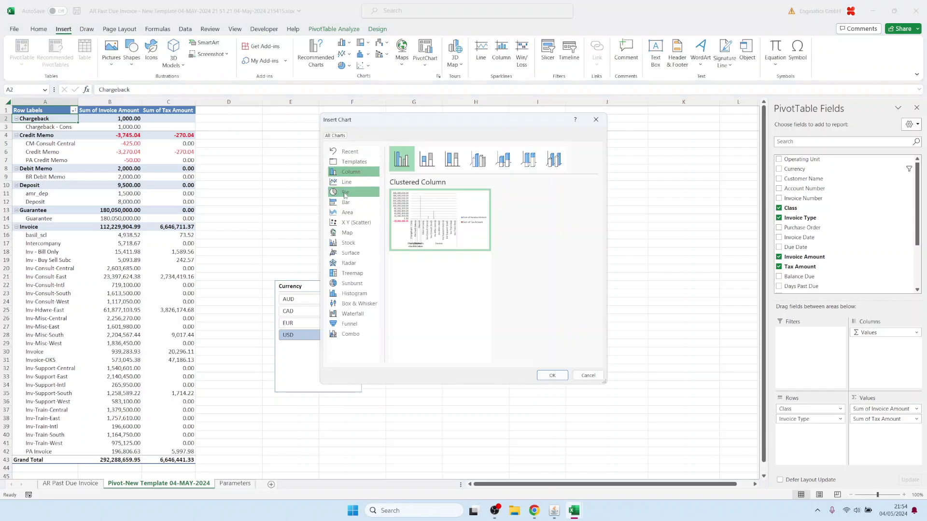
left_click(345, 192)
left_click(552, 375)
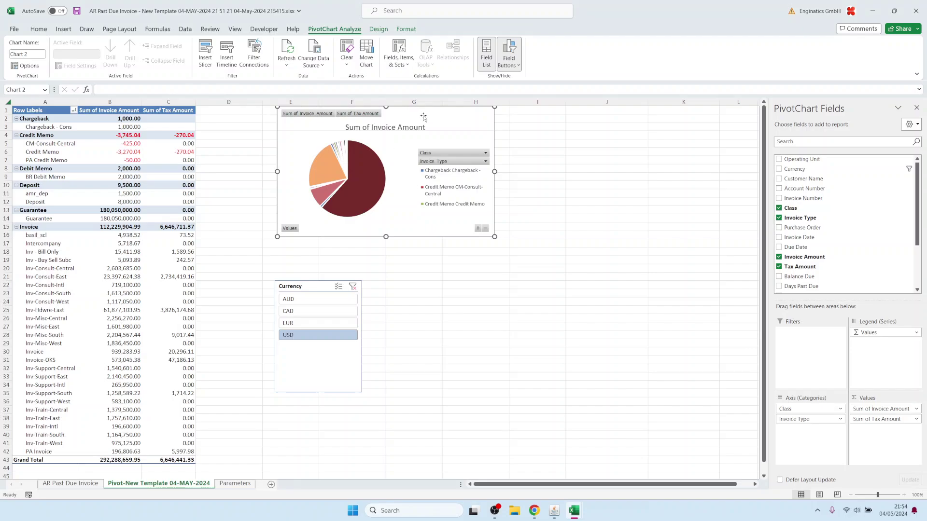
Place the pie chart directly beside the pivot table, enlarge it, and move the Currency slicer below it.
left_click_drag(424, 116, 351, 120)
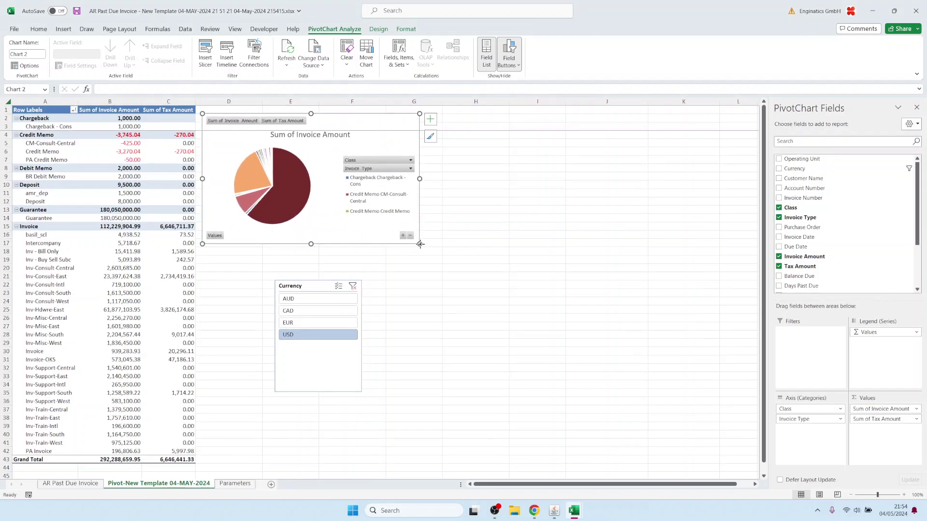
left_click_drag(423, 244, 437, 279)
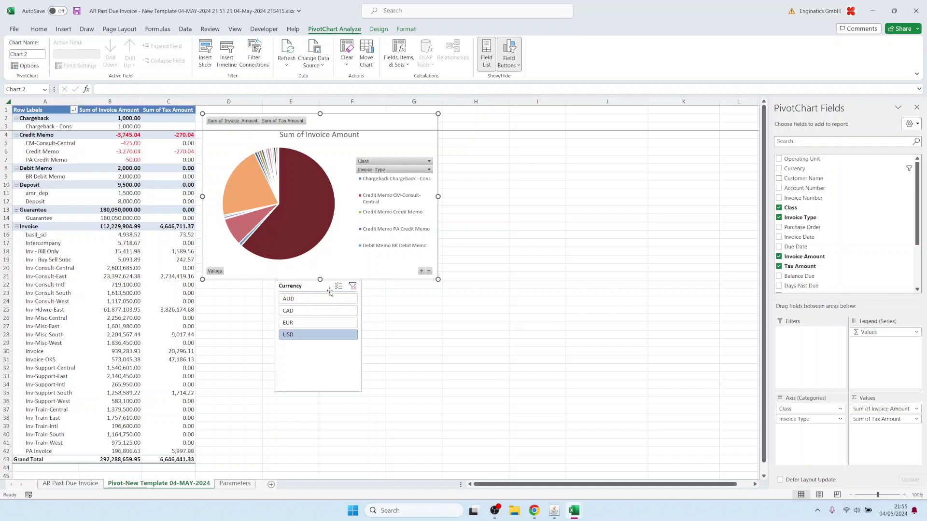
left_click_drag(308, 286, 346, 306)
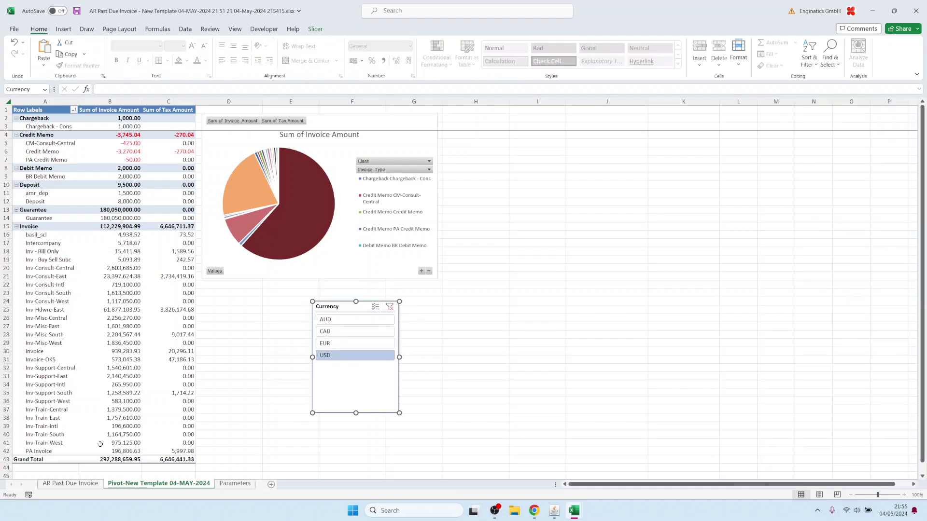
Create a PivotTable on a new worksheet from all AR Past Due Invoice data, with Customer Name as rows and Balance Due as values.
left_click(77, 484)
left_click(10, 101)
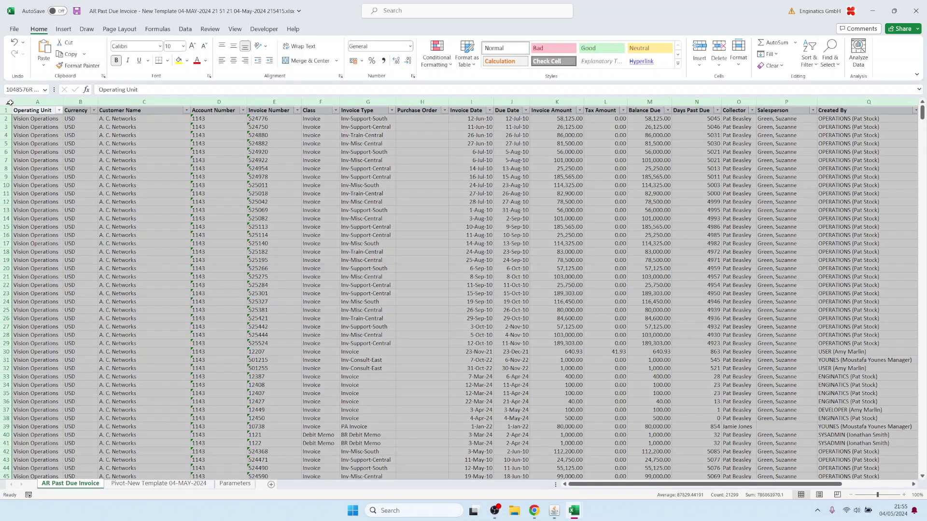
left_click(63, 29)
left_click(22, 49)
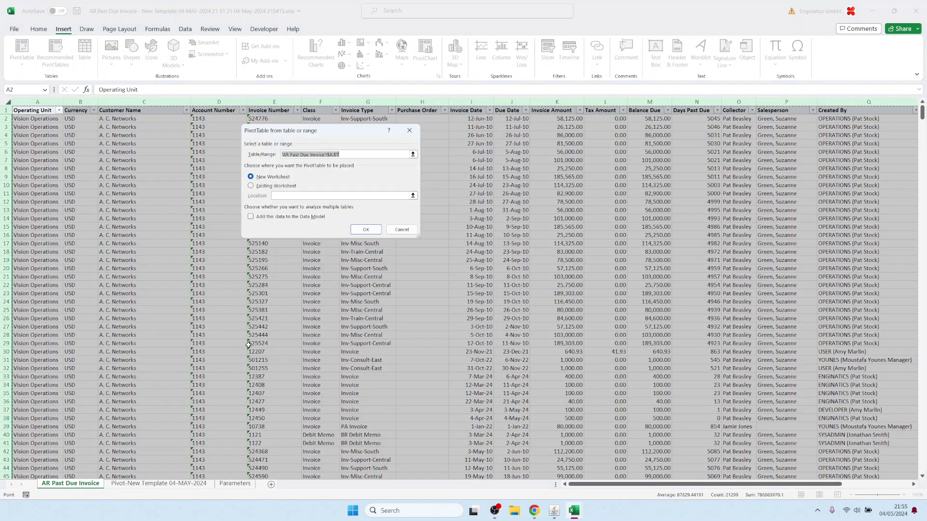
left_click(365, 231)
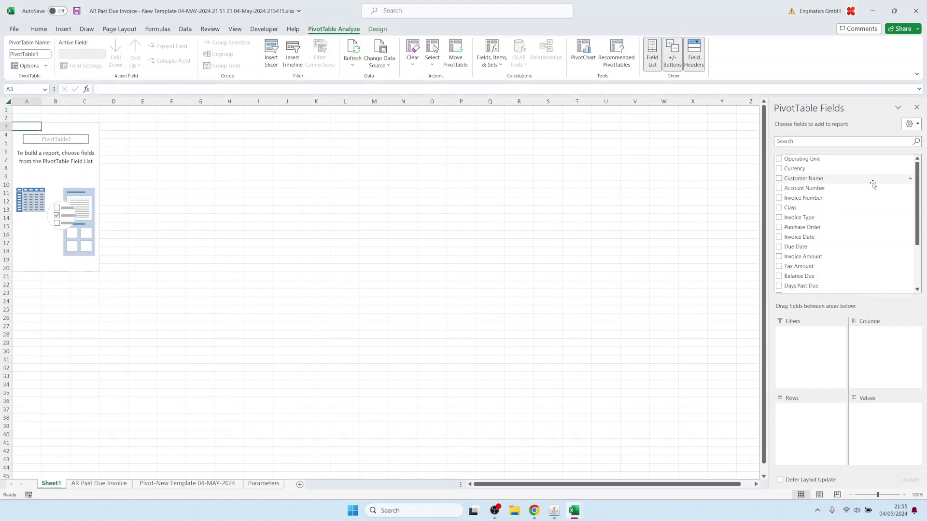
left_click_drag(827, 304, 814, 433)
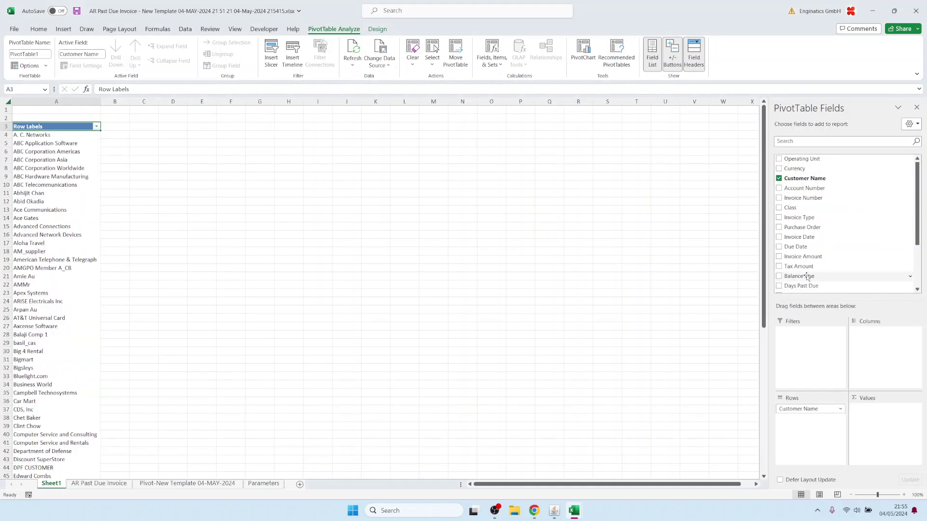
left_click_drag(799, 275, 869, 419)
Insert a clustered bar PivotChart for the customers' balance due.
left_click(132, 157)
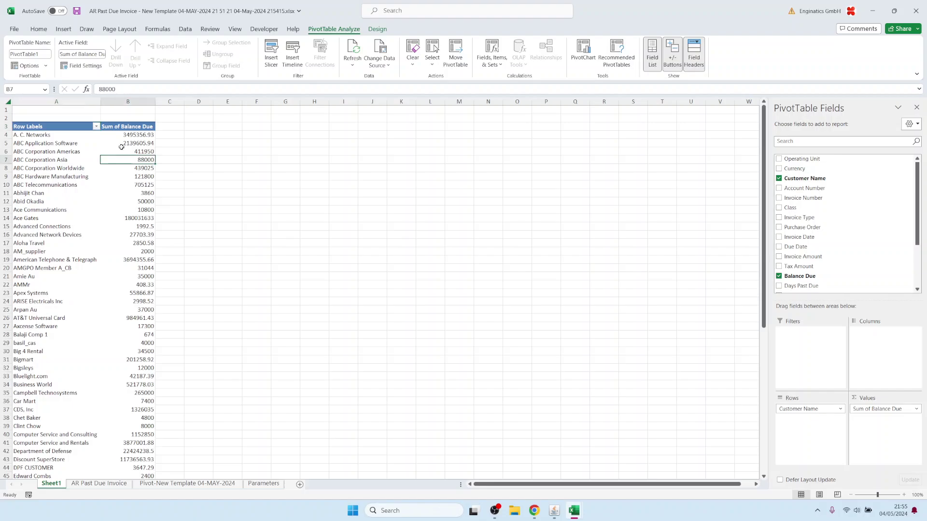
left_click(63, 29)
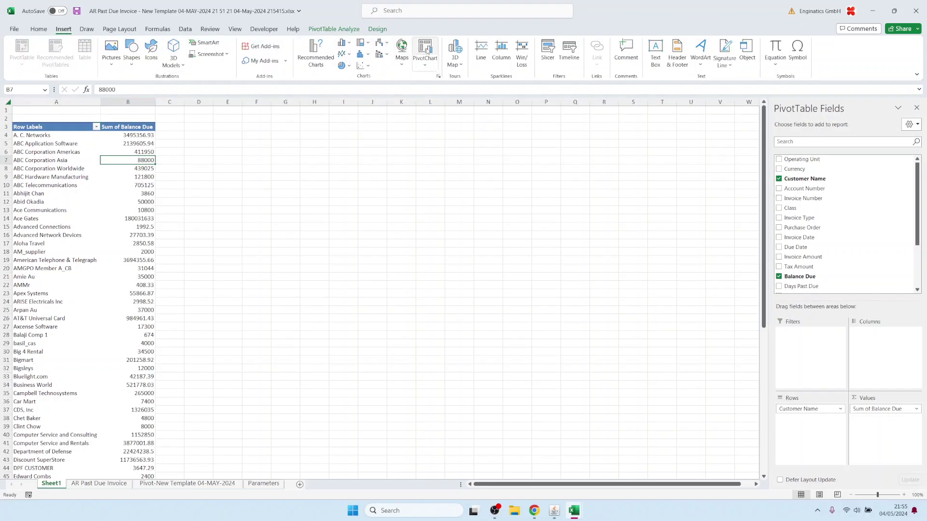
left_click(425, 51)
left_click(353, 202)
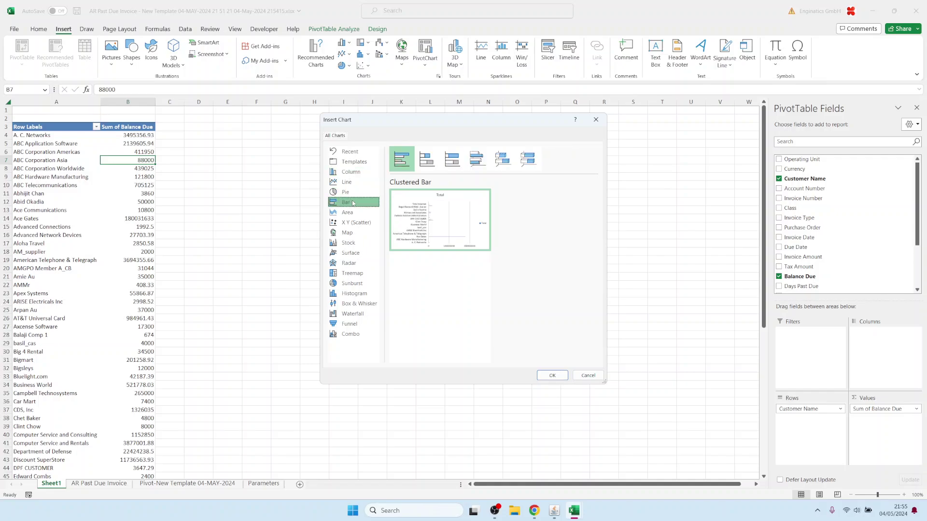
left_click(551, 375)
Sort the Sum of Balance Due values from smallest to largest.
right_click(135, 177)
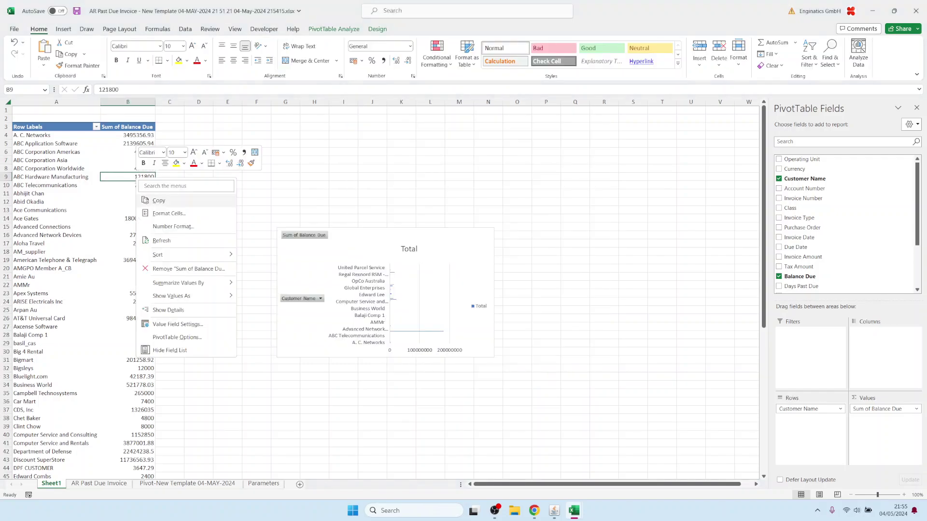
mouse_move(164, 254)
left_click(273, 254)
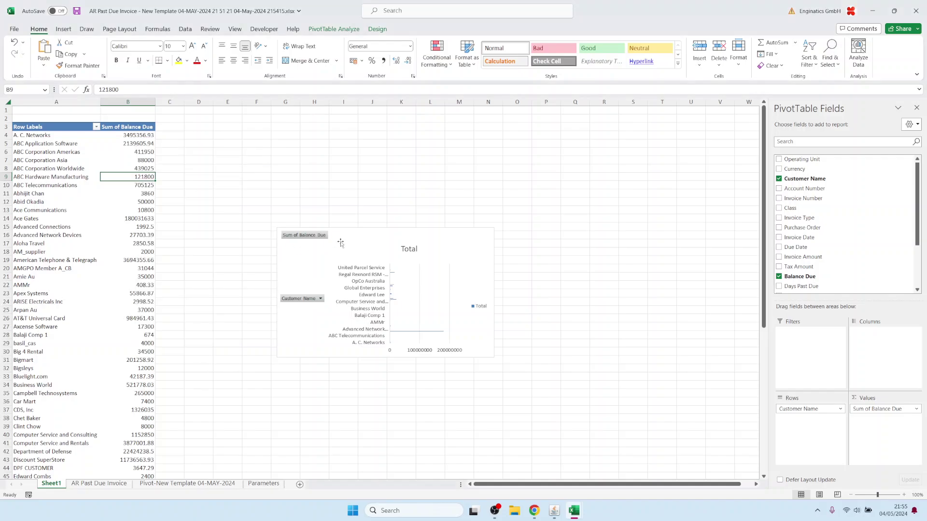
Move the balance due bar chart to the Pivot-New Template sheet and align it beside the pie chart.
left_click(346, 235)
key("Delete")
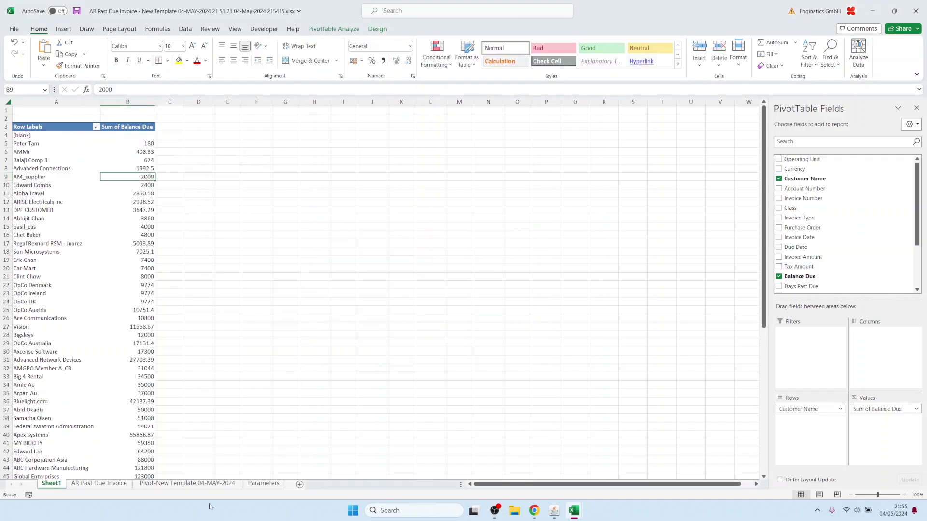
left_click(187, 483)
left_click(485, 177)
key("ctrl+v")
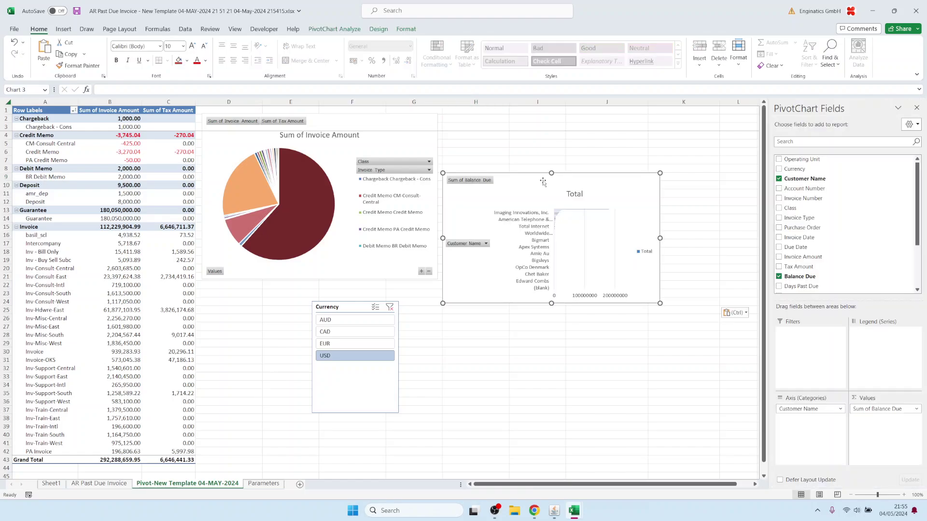
left_click_drag(546, 179, 543, 120)
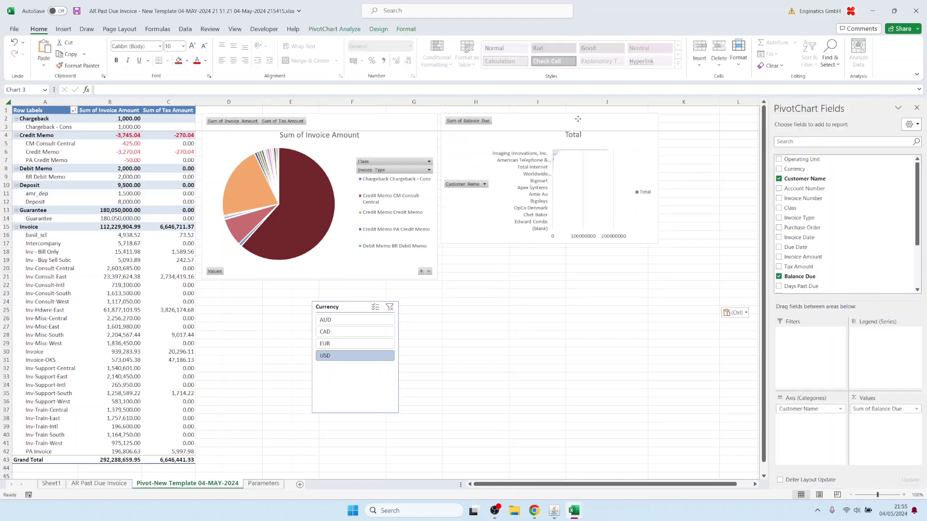
Enlarge the balance due bar chart so that it extends down to about row 43 and slightly wider.
left_click(578, 119)
left_click_drag(658, 244, 719, 467)
Apply a dark chart style to the bar chart and a light textured style to the invoice amount pie chart.
left_click(377, 30)
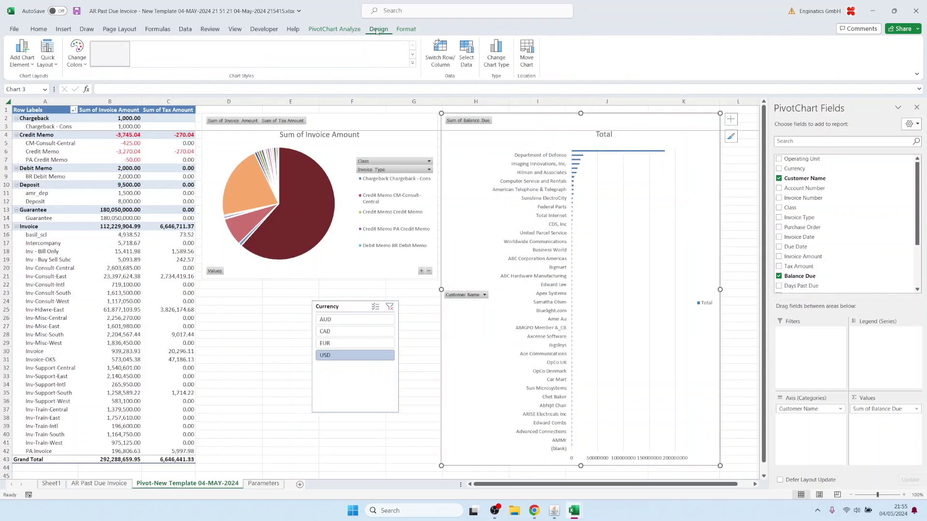
left_click(338, 54)
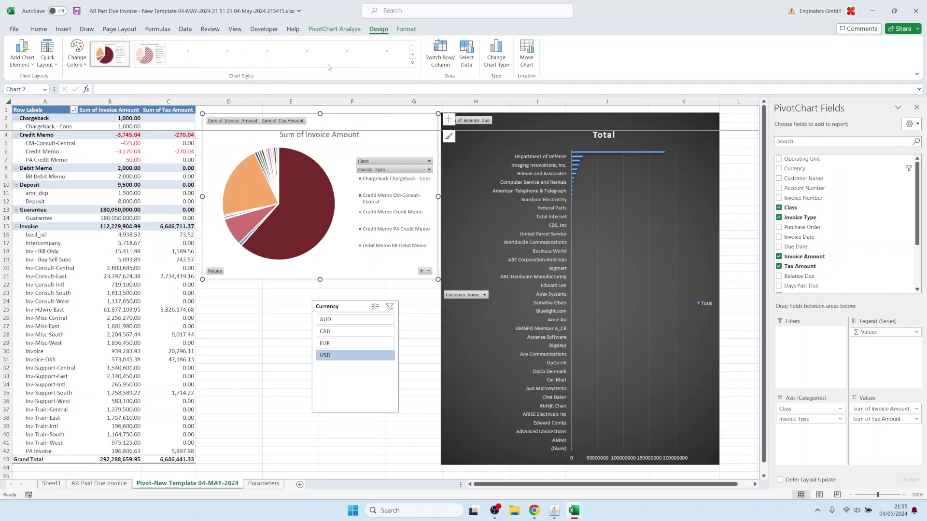
left_click(309, 54)
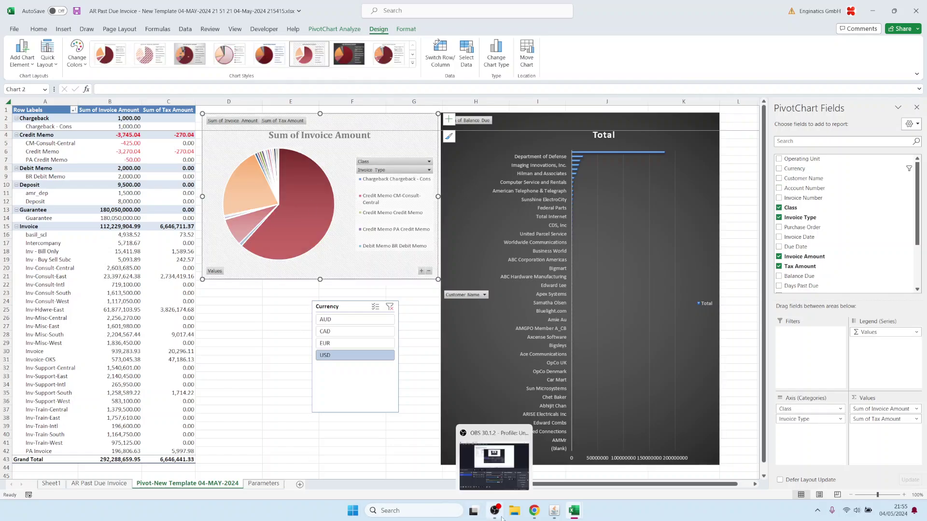
Copy the Enginatics logo from the Blitz Report home page in Chrome and place it in the bar chart's upper-left corner in Excel.
left_click(534, 511)
right_click(89, 58)
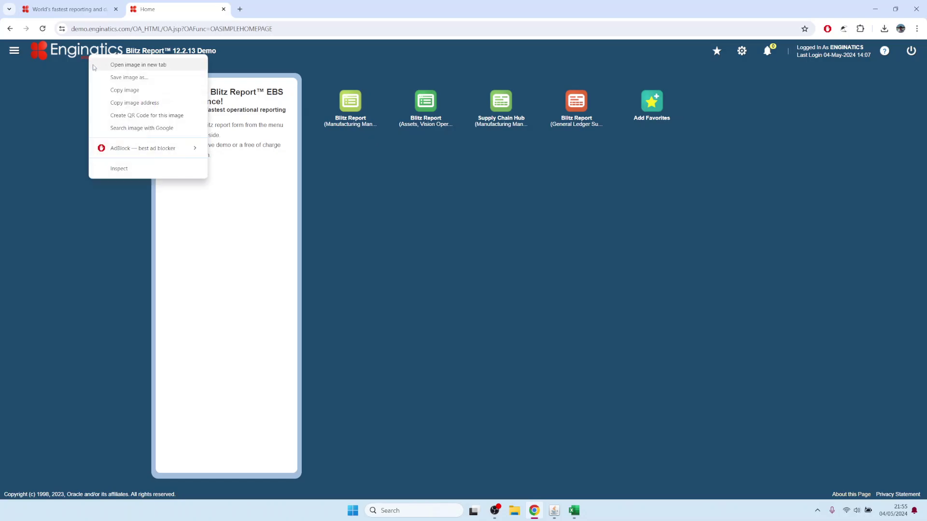
left_click(125, 89)
mouse_move(574, 510)
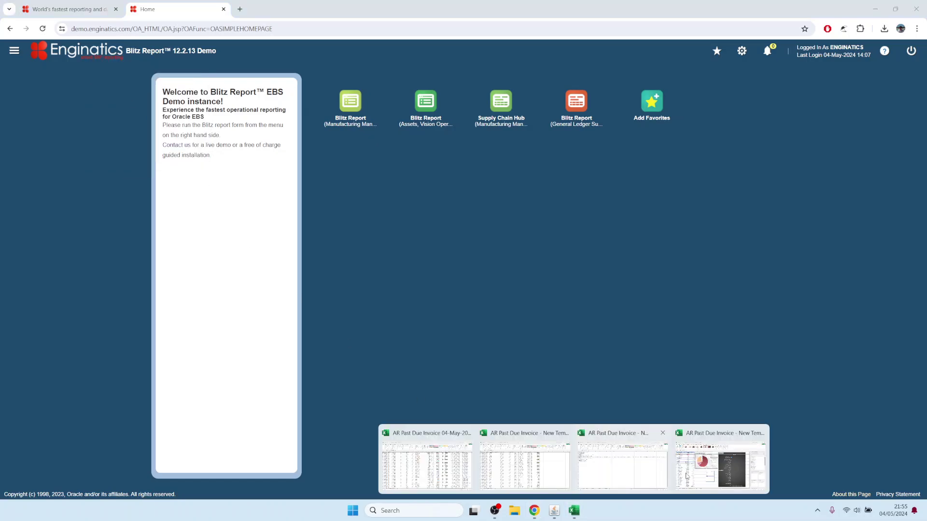
left_click(719, 461)
left_click(261, 335)
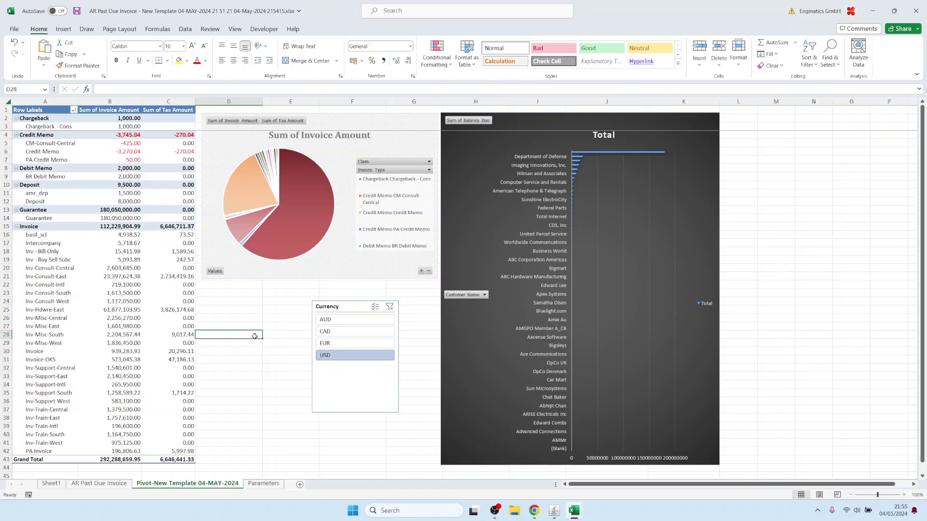
key("ctrl+v")
left_click_drag(242, 341, 487, 137)
On the AR Past Due Invoice sheet, apply three-colour scales to Invoice Amount with low values red and Balance Due with low values green.
left_click(97, 484)
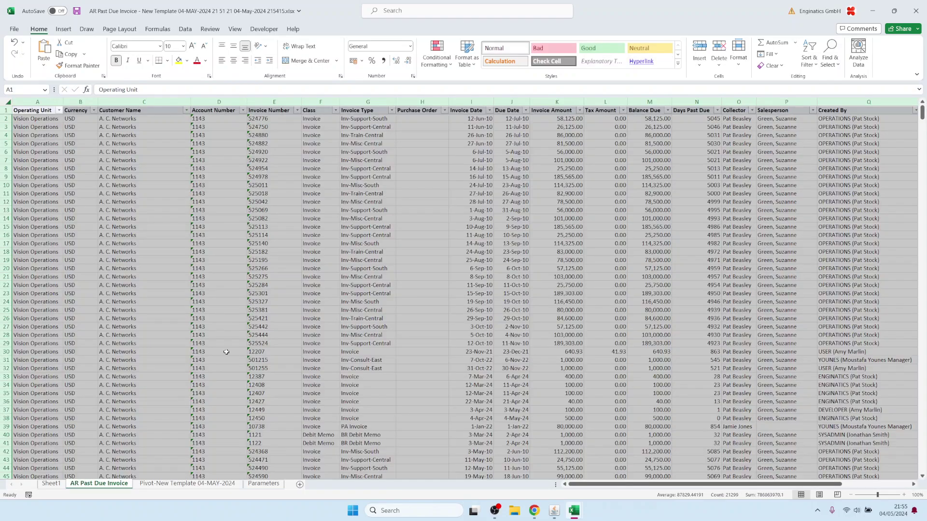
left_click(555, 101)
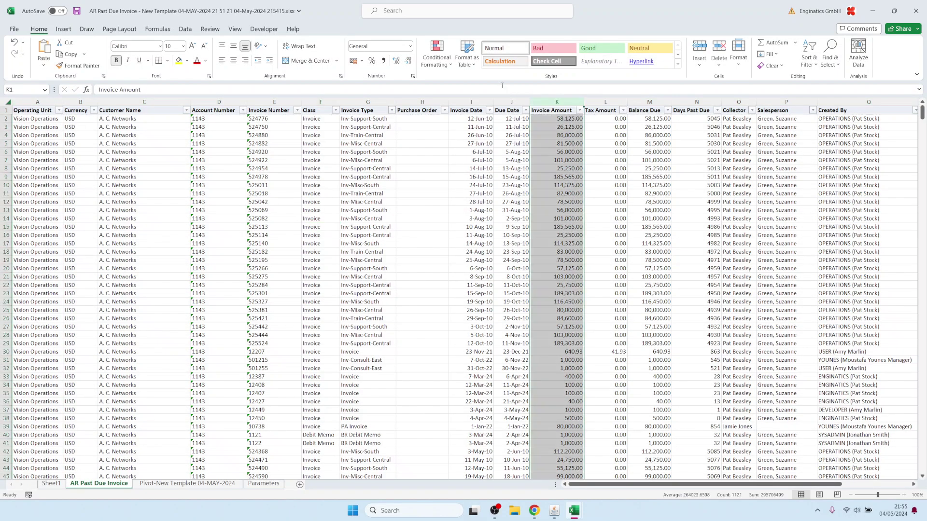
left_click(437, 53)
mouse_move(453, 151)
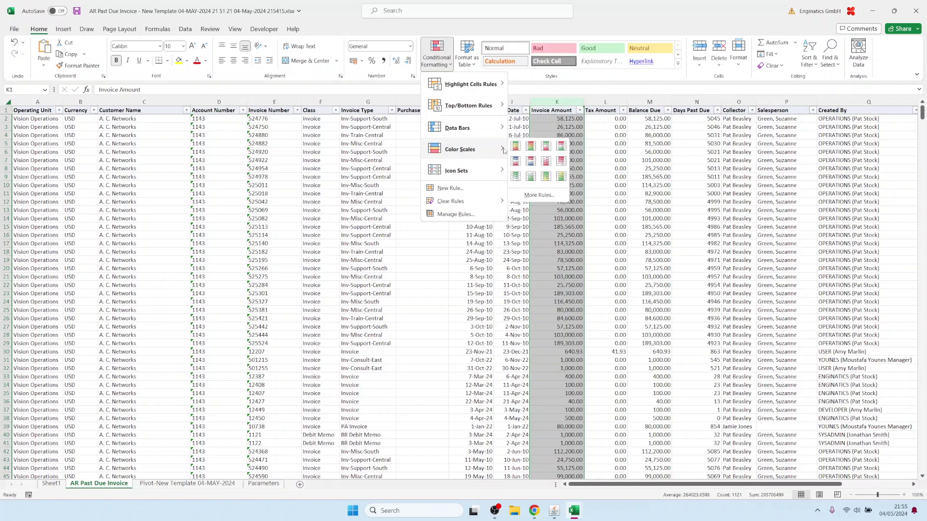
left_click(520, 155)
left_click(634, 102)
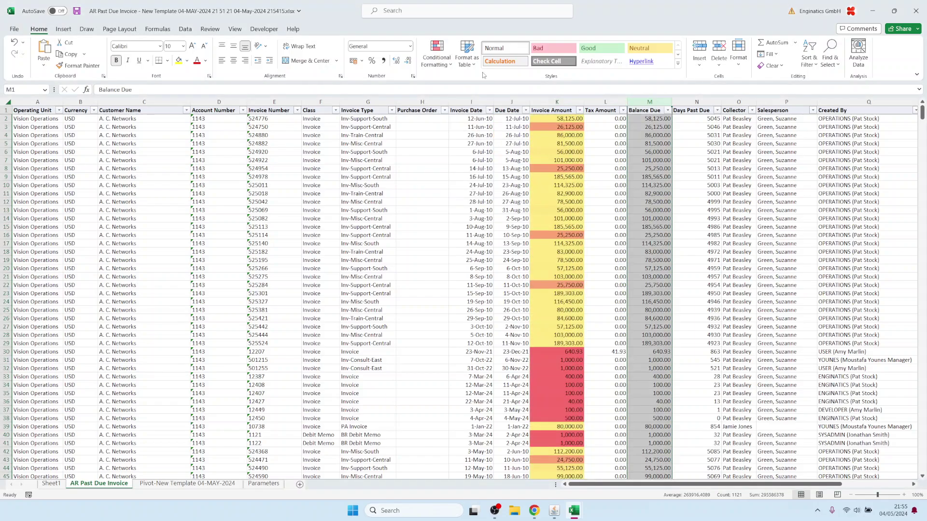
left_click(437, 53)
left_click(516, 146)
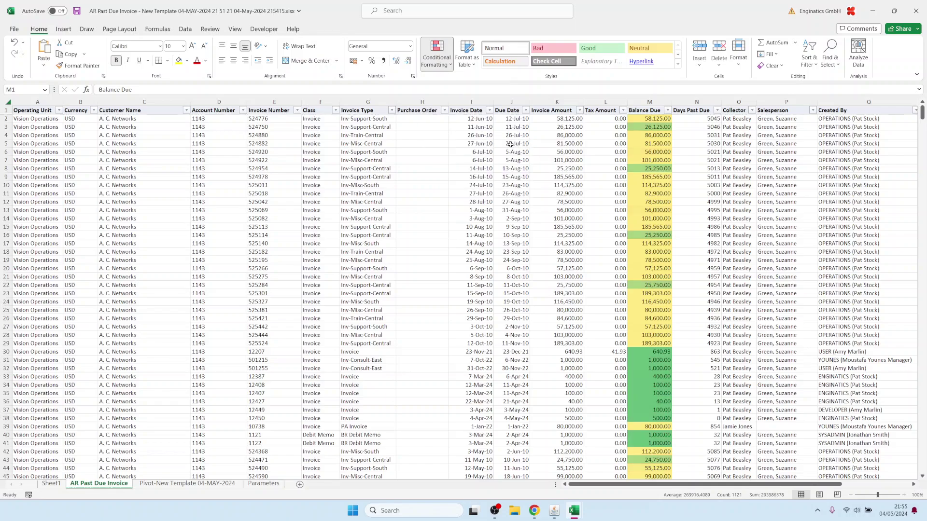
Set the font of the Invoice Number column to Algerian.
left_click(218, 160)
left_click(274, 102)
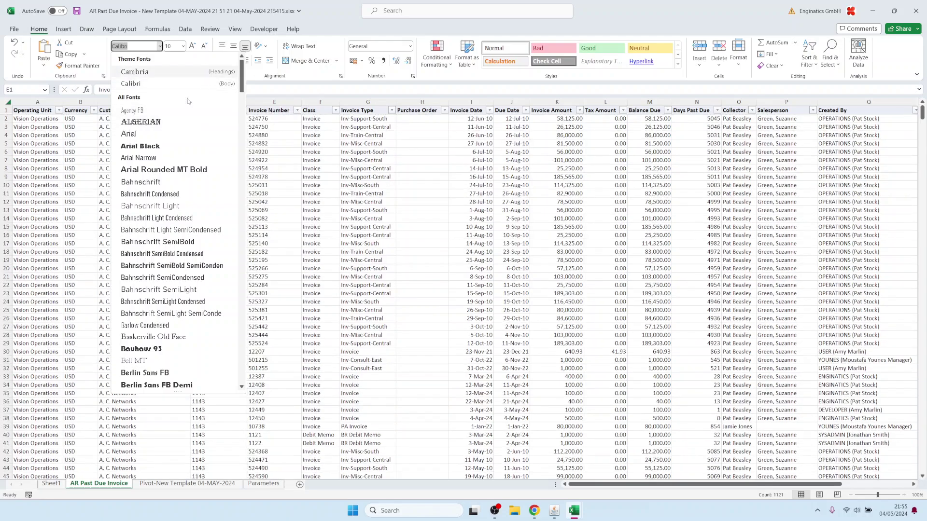
left_click(184, 122)
key("ctrl+Home")
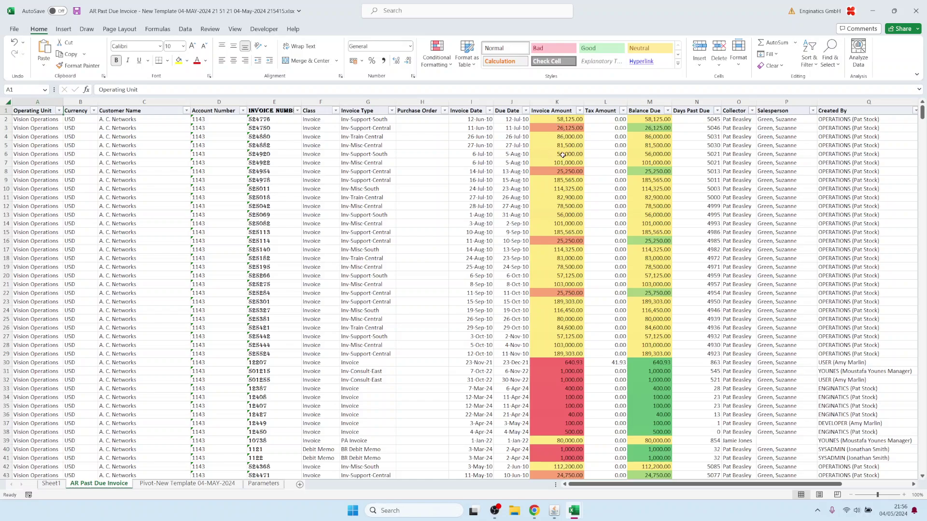
Select cell A1 on both the AR Past Due Invoice and Pivot-New Template sheets and save the workbook.
left_click_drag(564, 124, 562, 267)
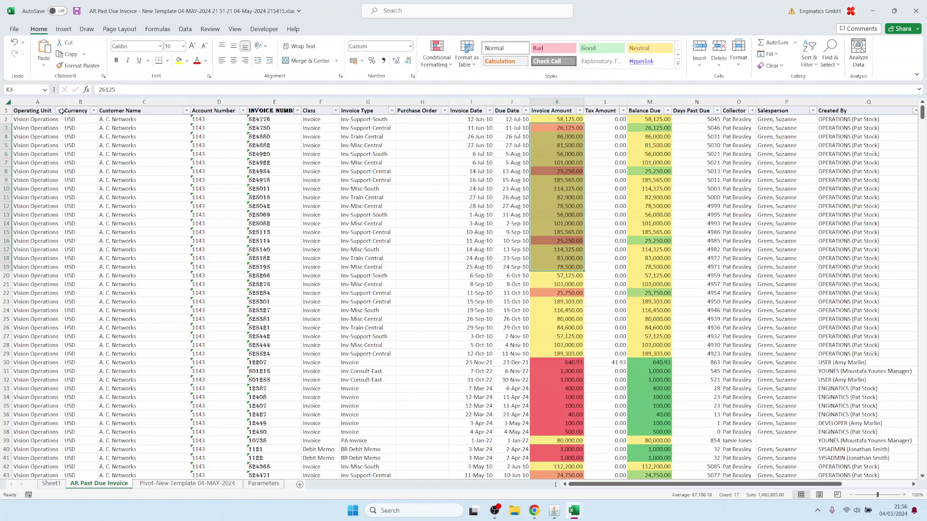
left_click(25, 113)
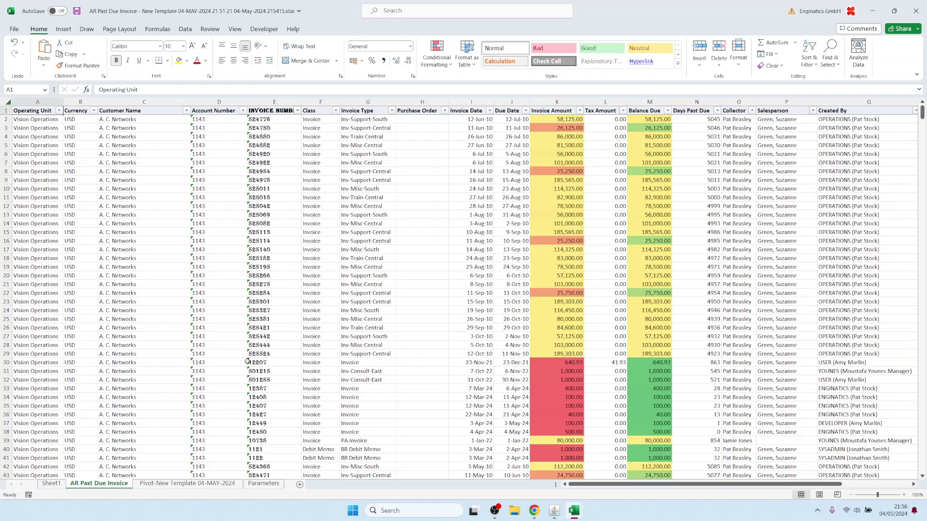
left_click(188, 484)
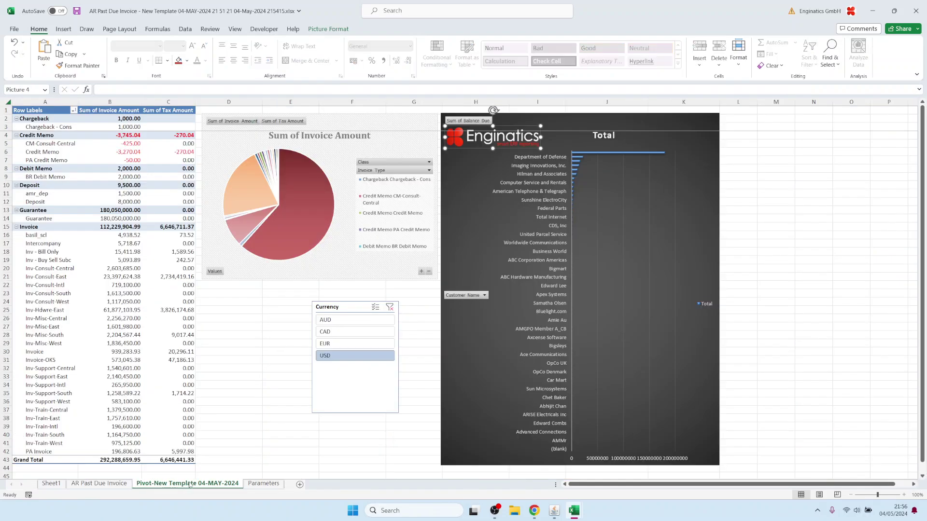
left_click(31, 110)
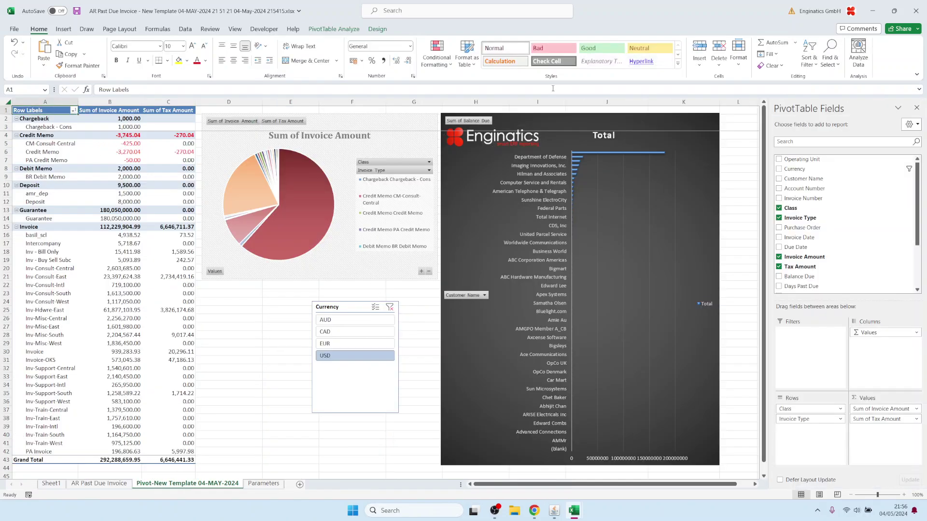
left_click(77, 12)
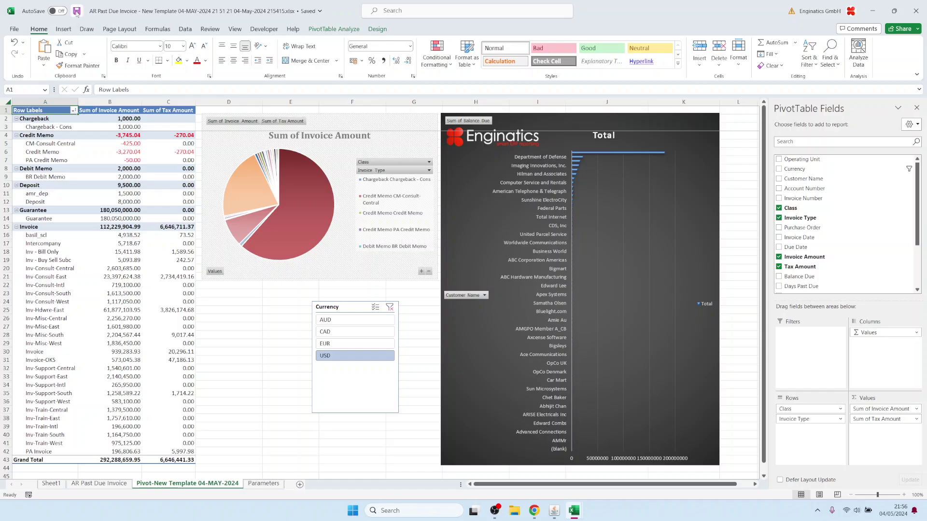
In Oracle Applications, upload the saved workbook ending in 215415.xlsx as the Excel layout of New Template 04-MAY-2024 21:51:21.
left_click(559, 516)
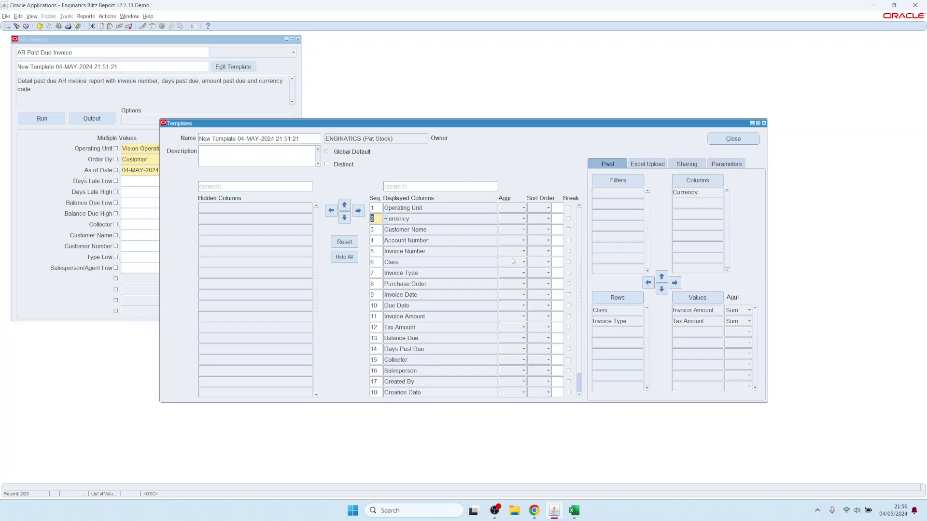
left_click(648, 163)
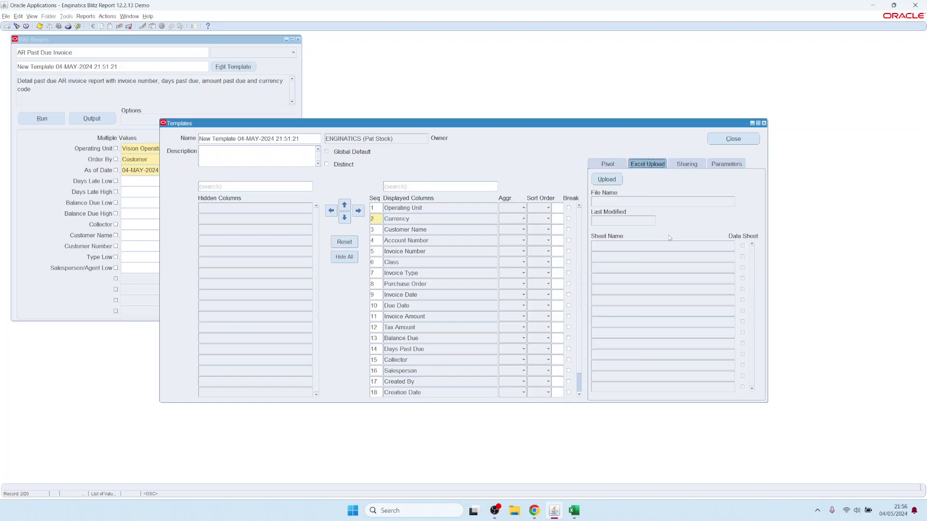
left_click(614, 182)
left_click(81, 98)
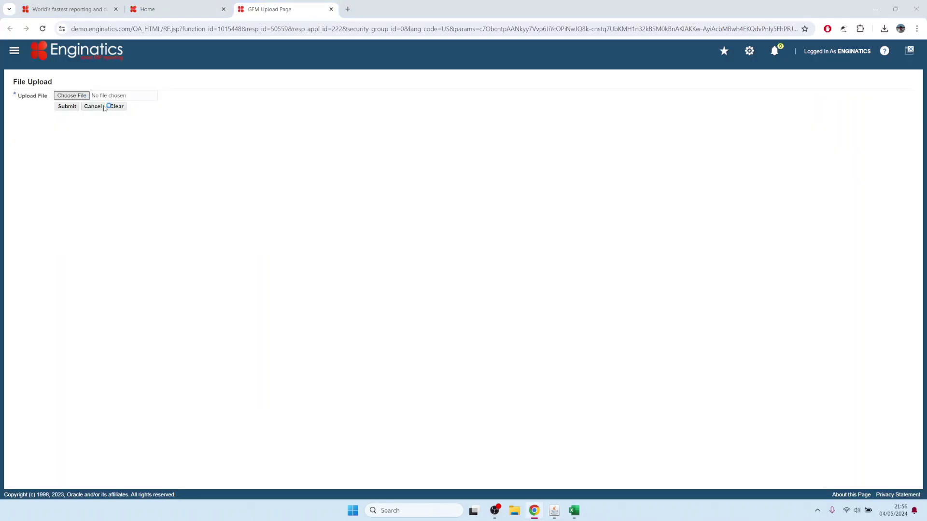
left_click(193, 72)
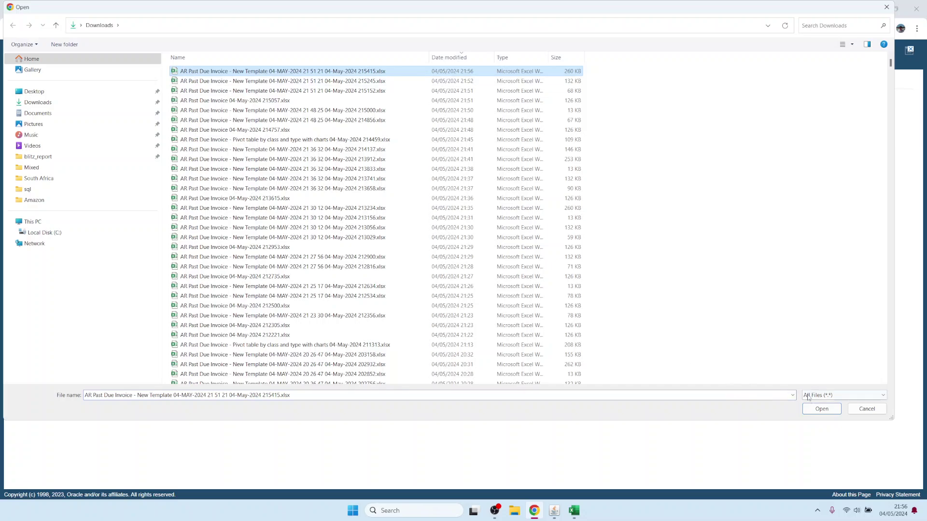
left_click(822, 409)
left_click(67, 107)
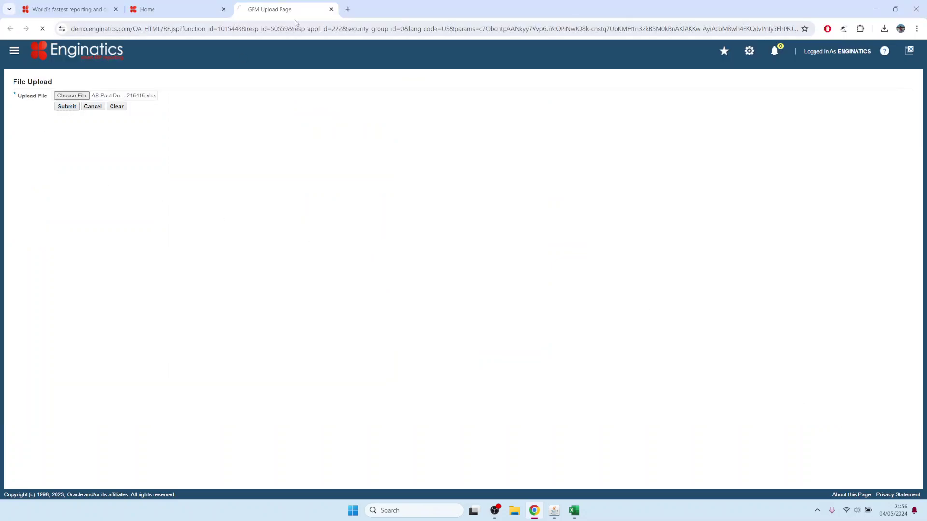
left_click(331, 9)
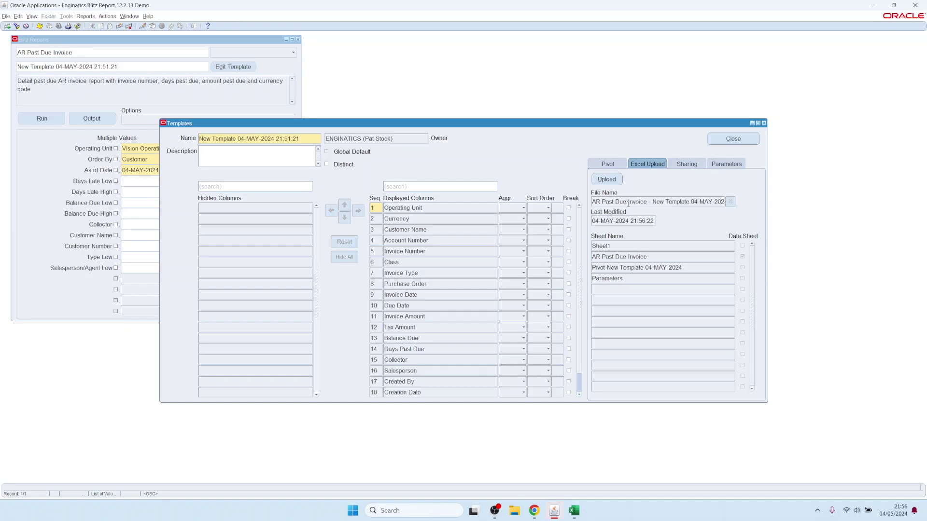
left_click_drag(612, 203, 592, 202)
Set the report's As of Date to 04-MAY-2009 and run it with the template.
left_click(112, 86)
left_click(154, 170)
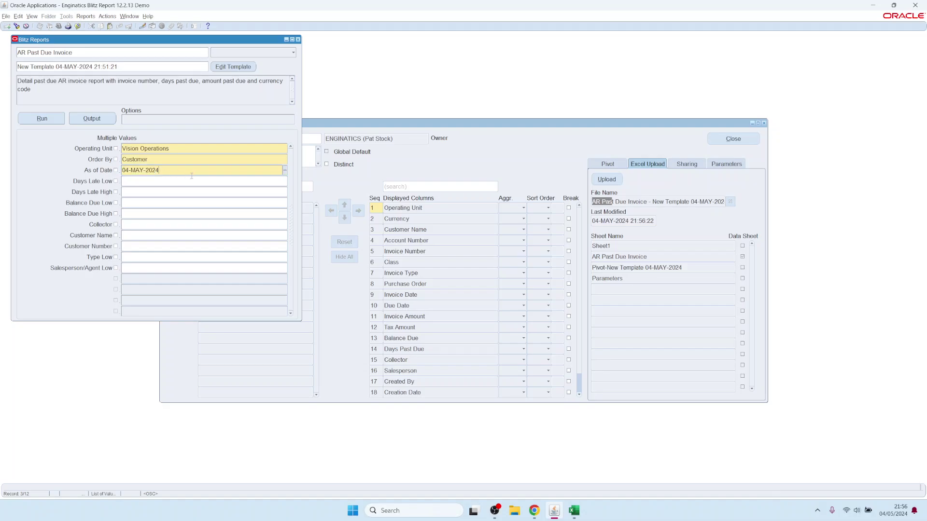
key("BackSpace")
left_click(57, 118)
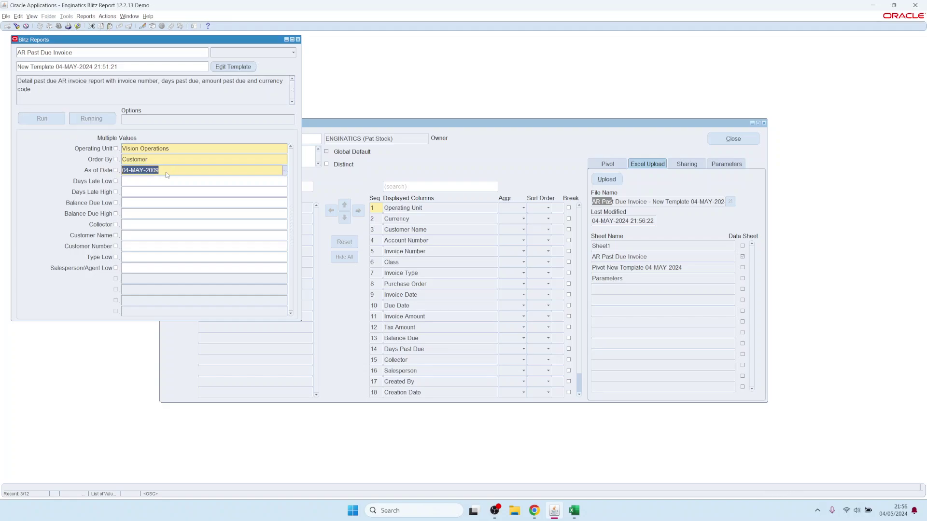
Examine the new output in Excel, checking the invoice and due dates, the data sheet formatting and the pivot charts.
key("alt+Tab")
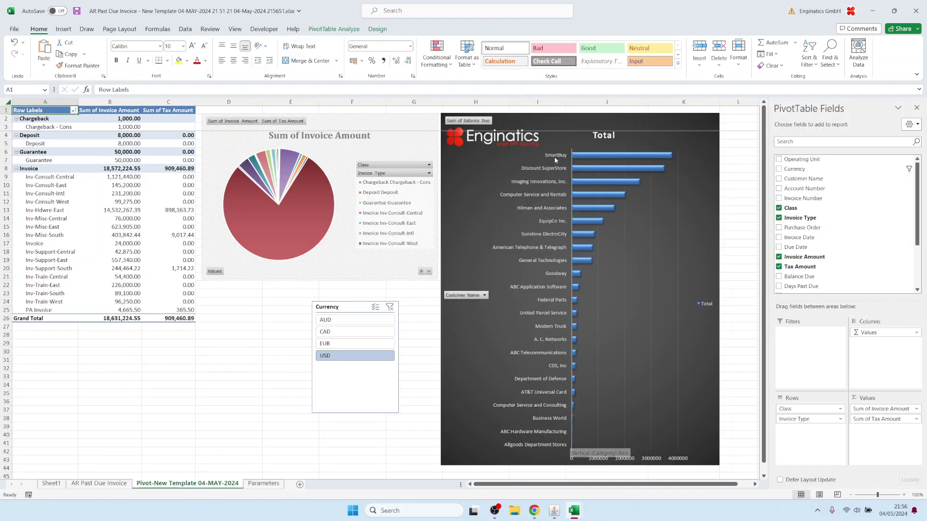
left_click(99, 483)
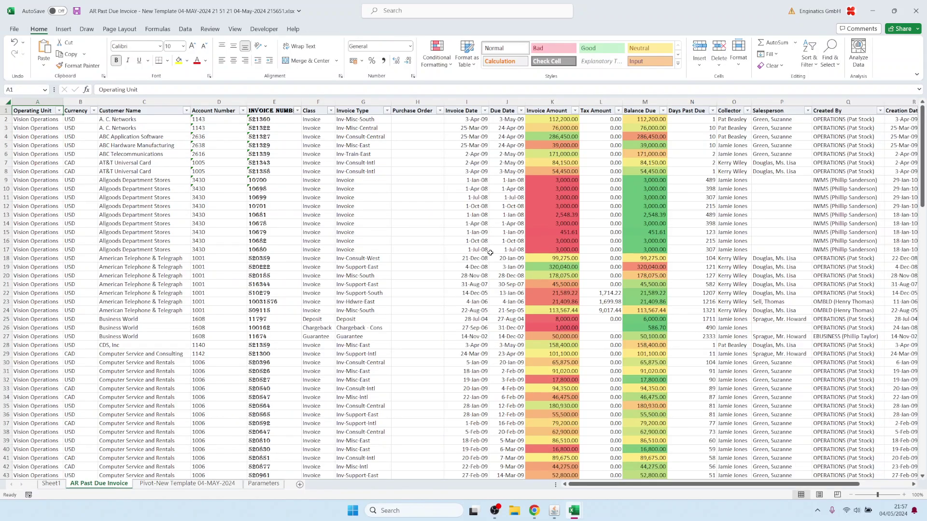
left_click_drag(501, 137, 530, 382)
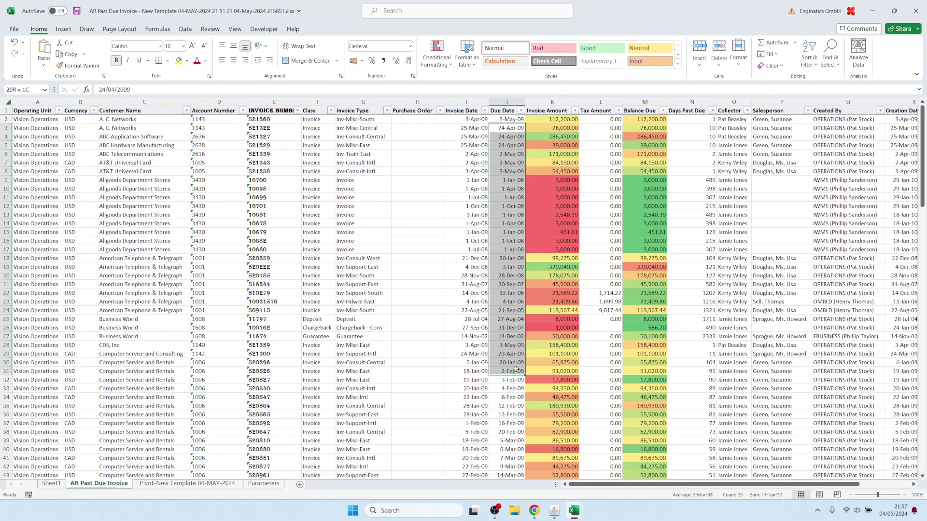
left_click_drag(477, 181, 479, 174)
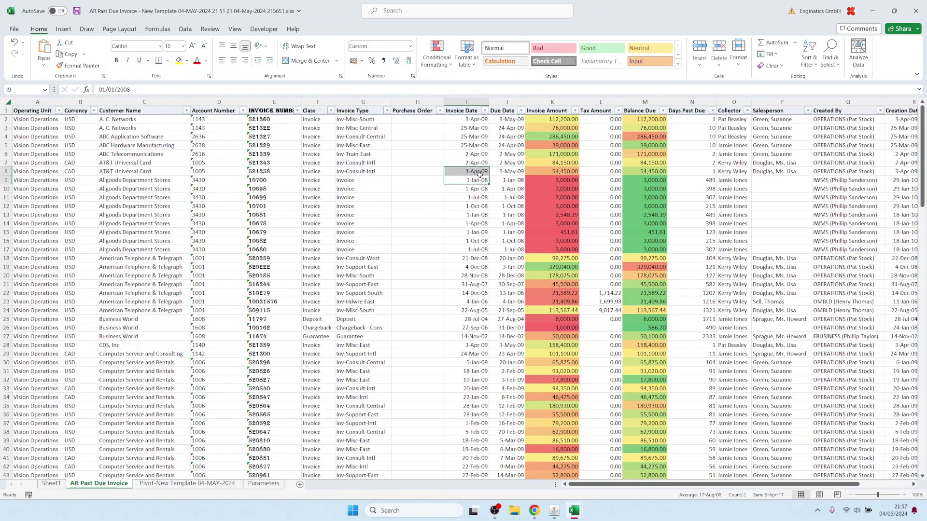
left_click(37, 112)
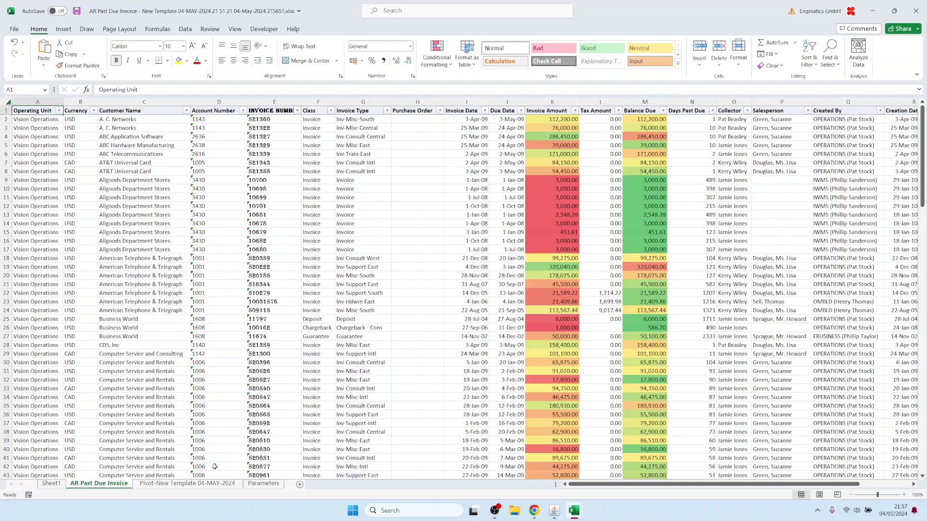
left_click(188, 484)
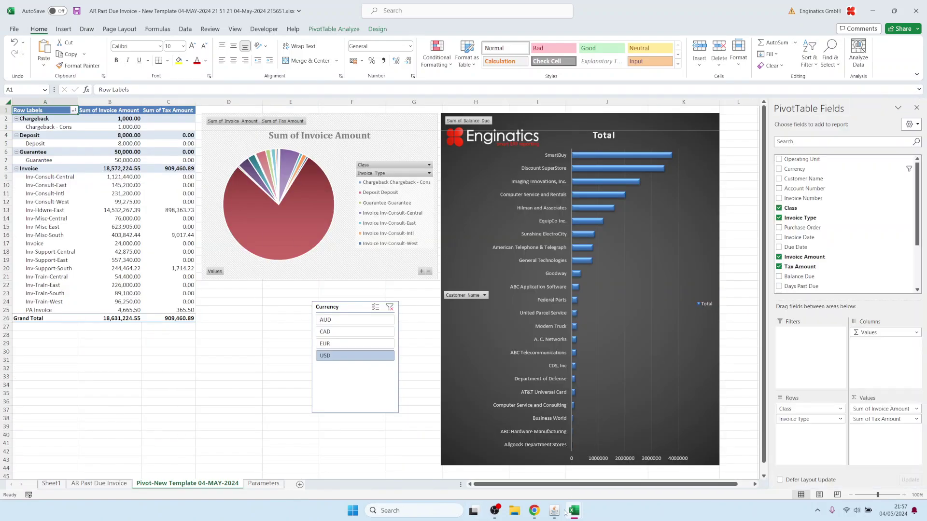
Switch back to Oracle Applications and bring the Templates window to the front.
mouse_move(554, 510)
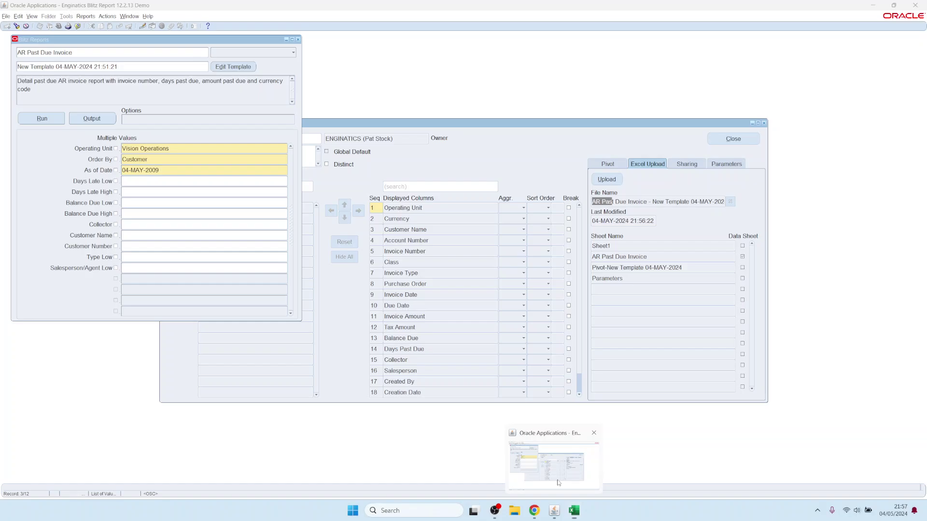
left_click(558, 483)
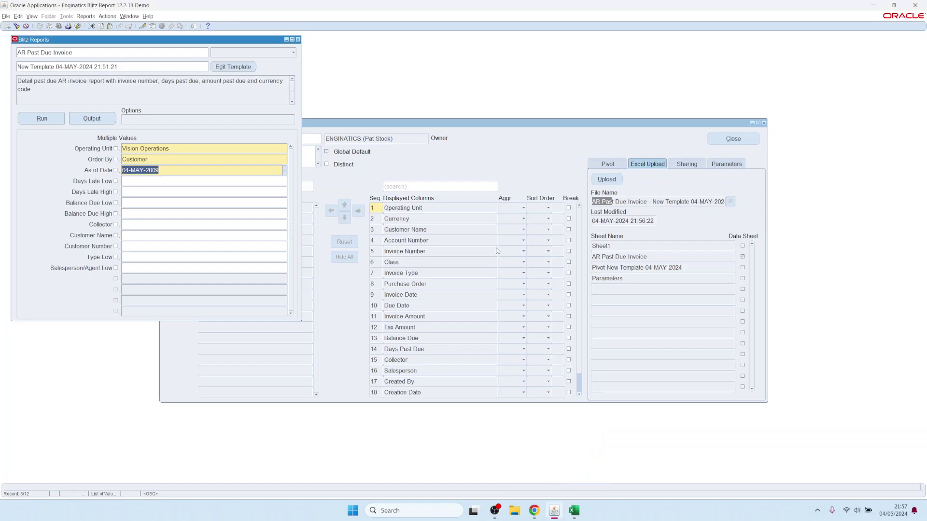
left_click(523, 162)
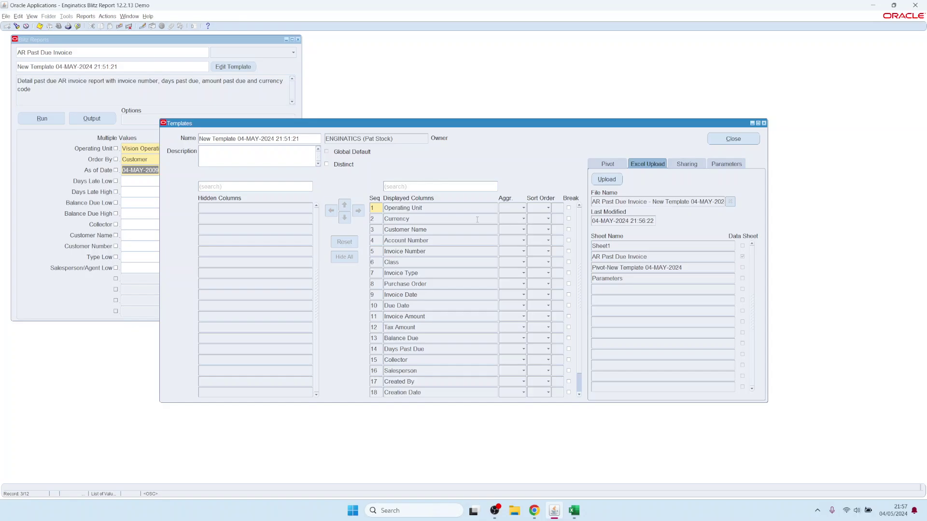
Review the template's displayed columns, its pivot layout and its uploaded Excel file.
left_click(633, 205)
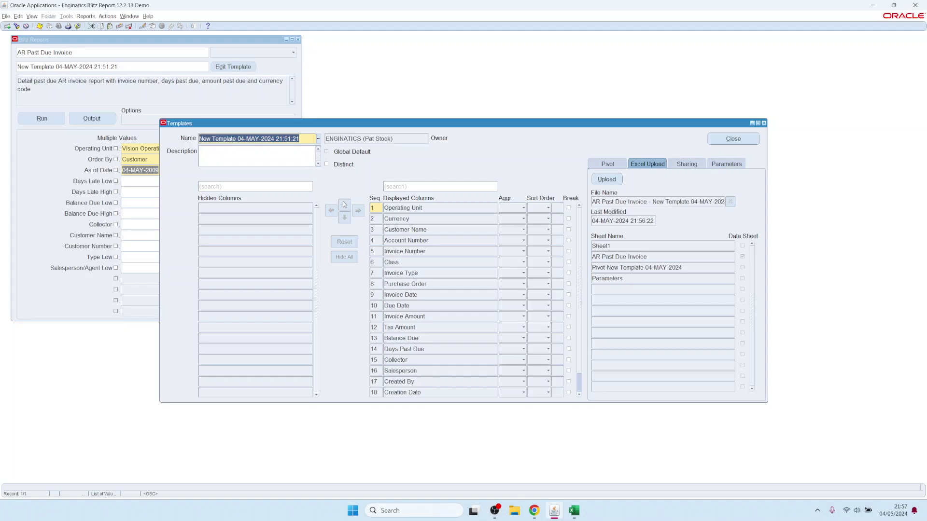
left_click(433, 318)
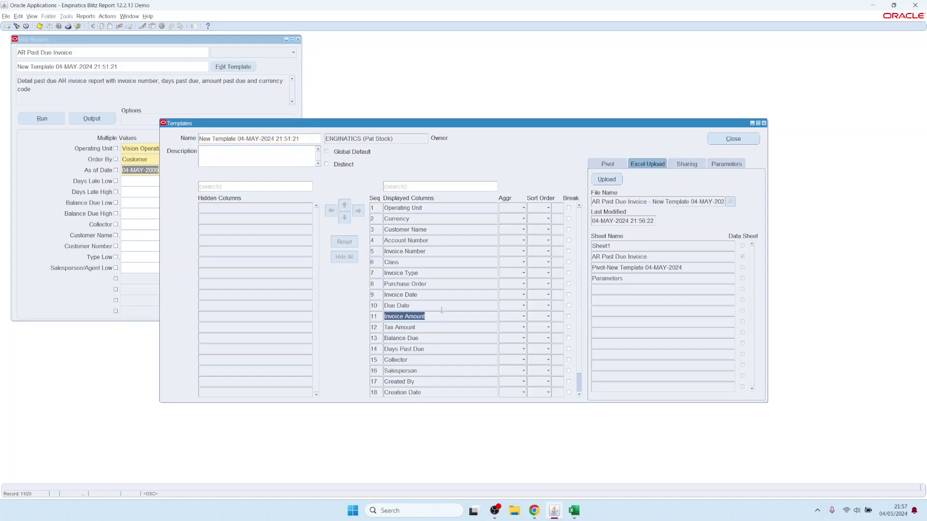
left_click(615, 167)
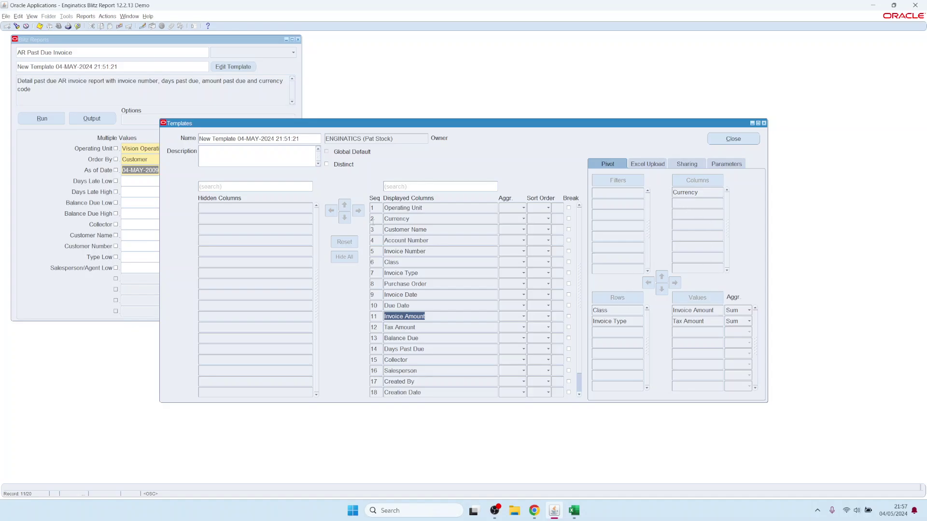
left_click(643, 164)
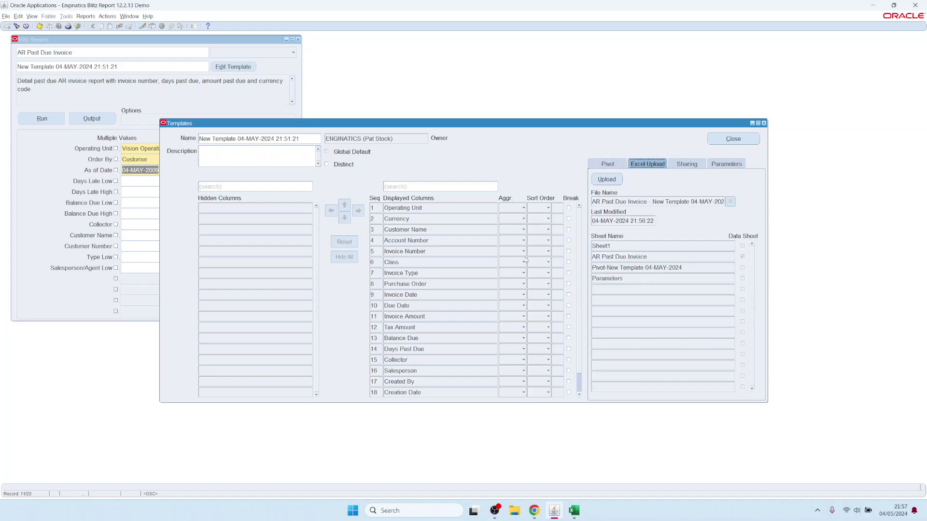
left_click(417, 232)
Remove the uploaded Excel file from the template and check the displayed columns and pivot layout.
left_click(730, 202)
left_click(425, 252)
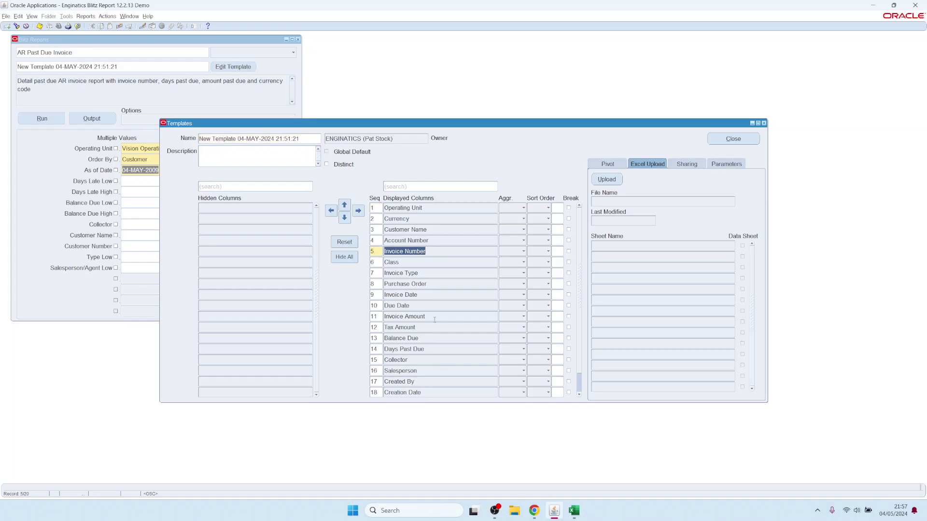
left_click(434, 325)
left_click(606, 164)
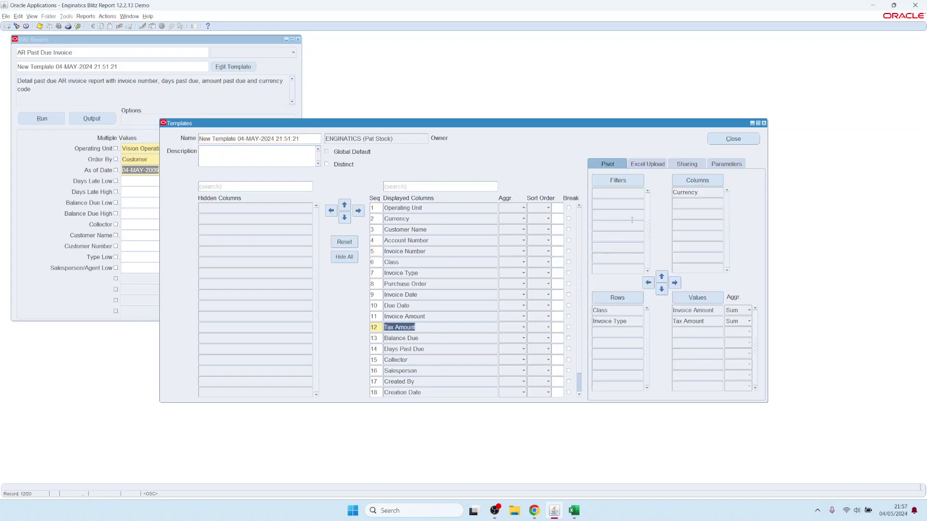
Upload the AR Past Due Invoice workbook ending in 215651.xlsx as the template's Excel layout and return to Oracle Applications.
left_click(641, 162)
left_click(613, 181)
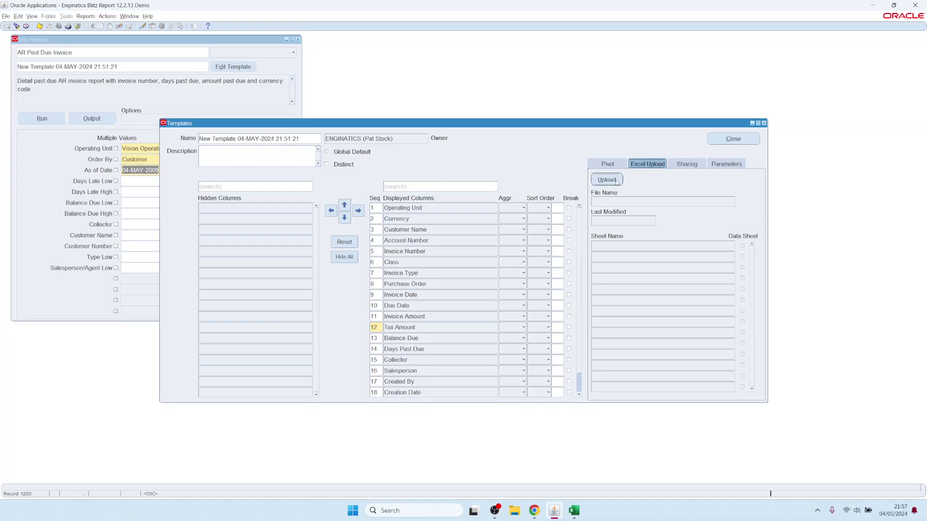
left_click(83, 96)
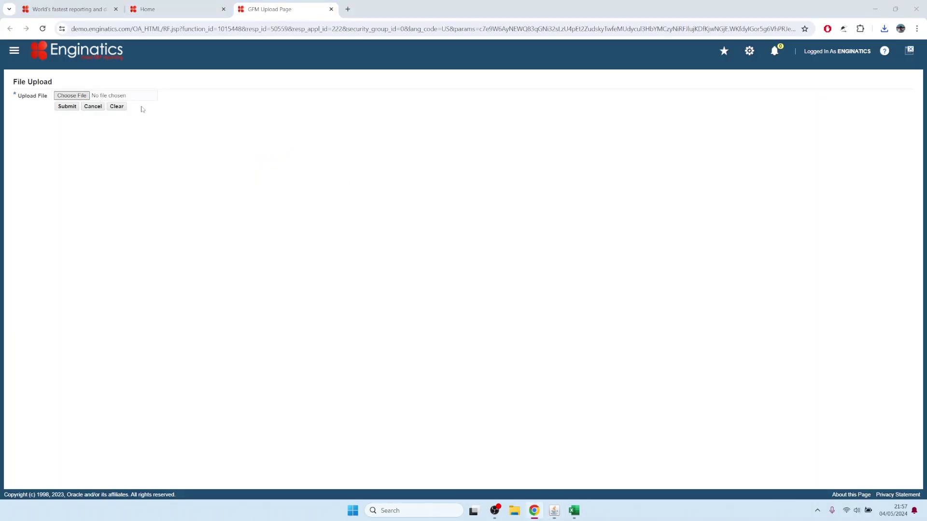
left_click(203, 71)
left_click(822, 409)
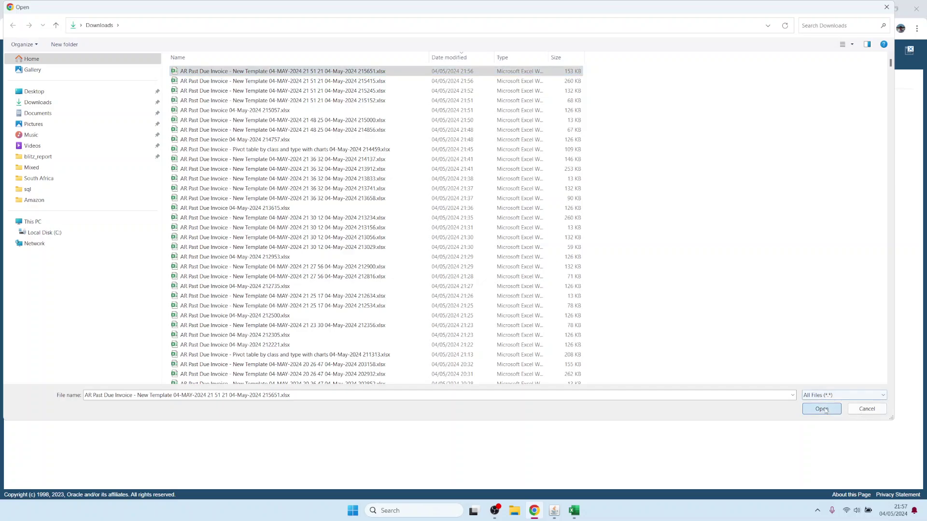
left_click(68, 106)
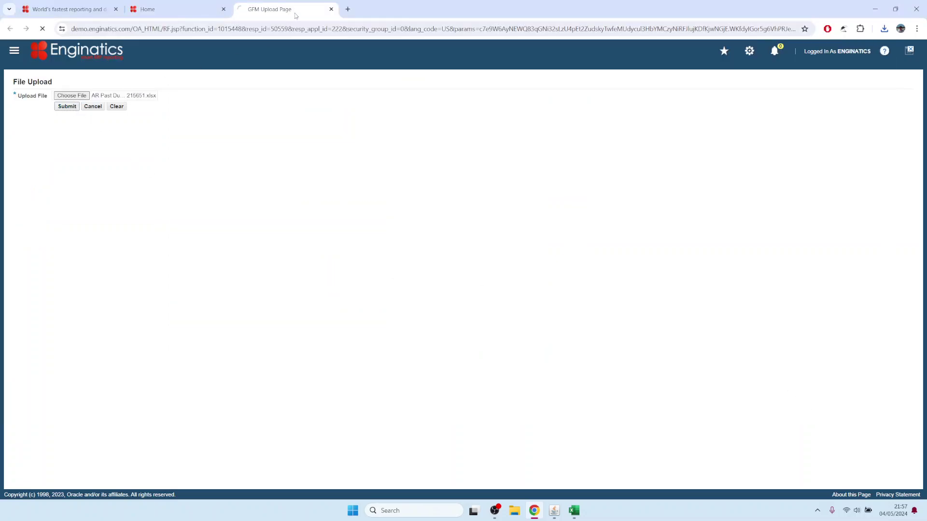
left_click(331, 9)
left_click(554, 510)
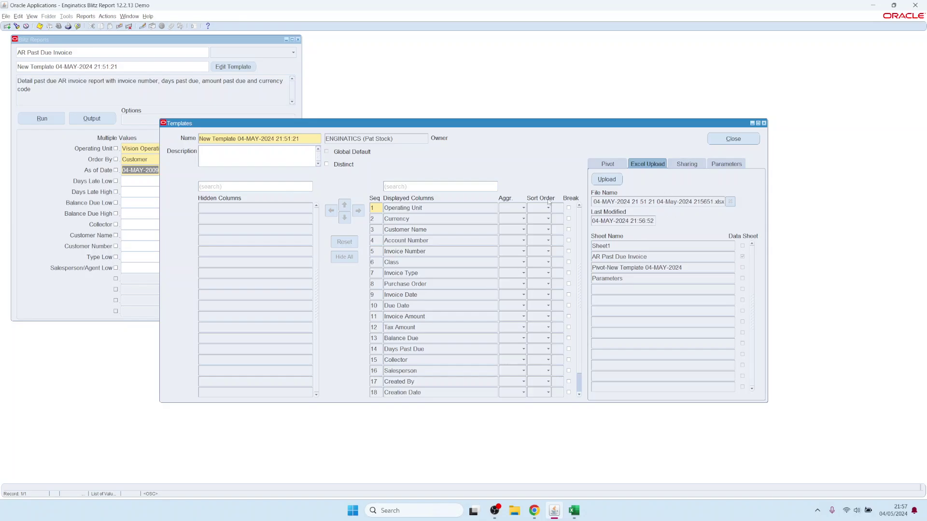
Share the template at Site level and save the change.
left_click(687, 165)
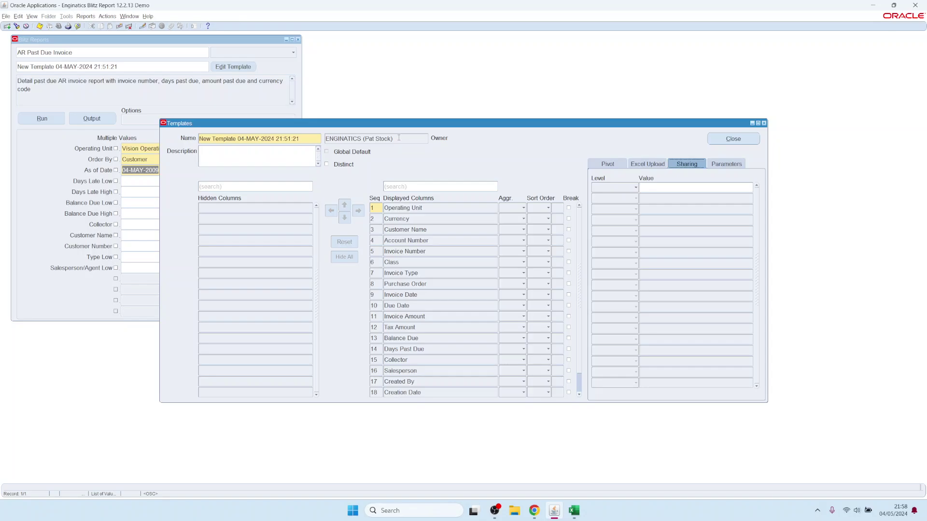
left_click(354, 139)
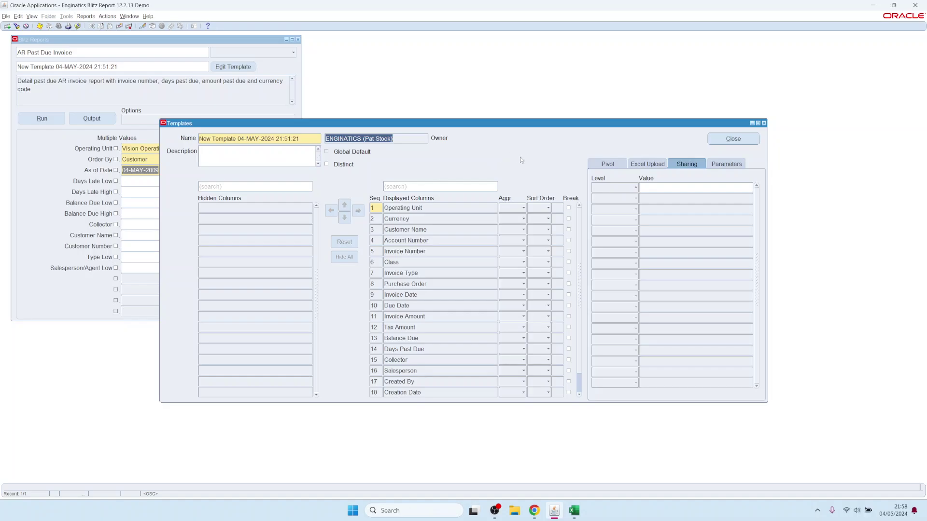
left_click(608, 187)
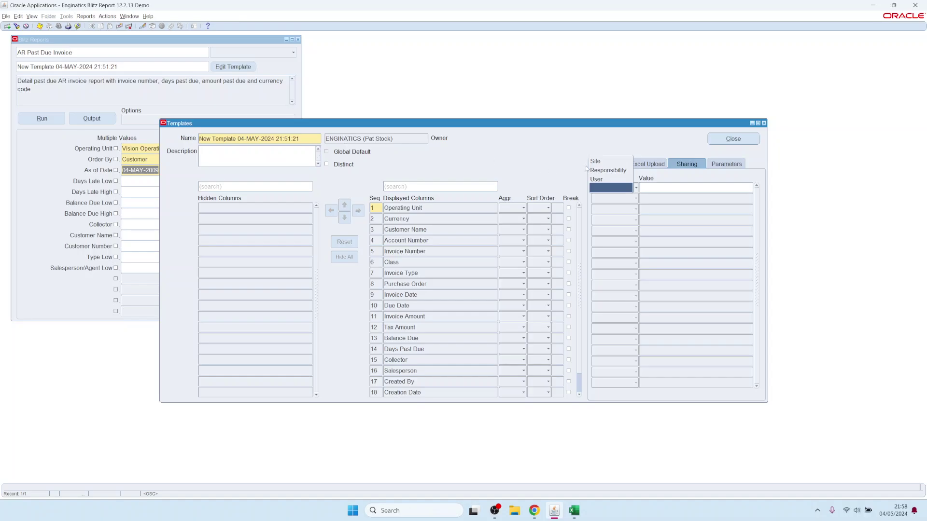
left_click(595, 161)
left_click(659, 196)
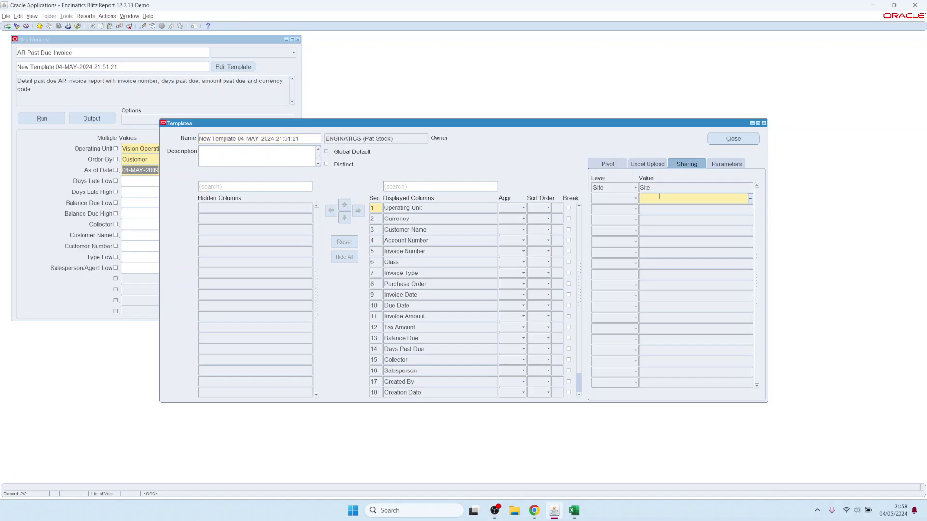
left_click(39, 26)
Rename the template as Dashboard example and save it.
left_click(71, 52)
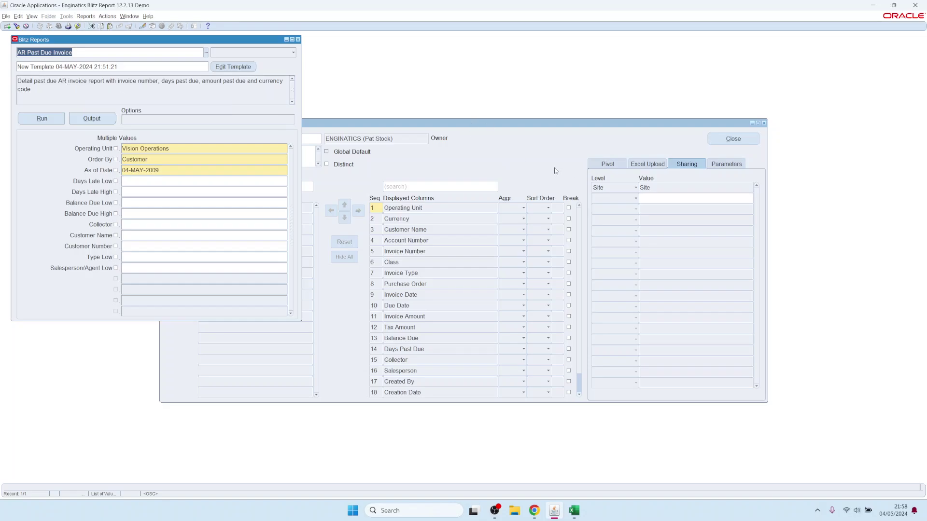
left_click(654, 188)
left_click(315, 140)
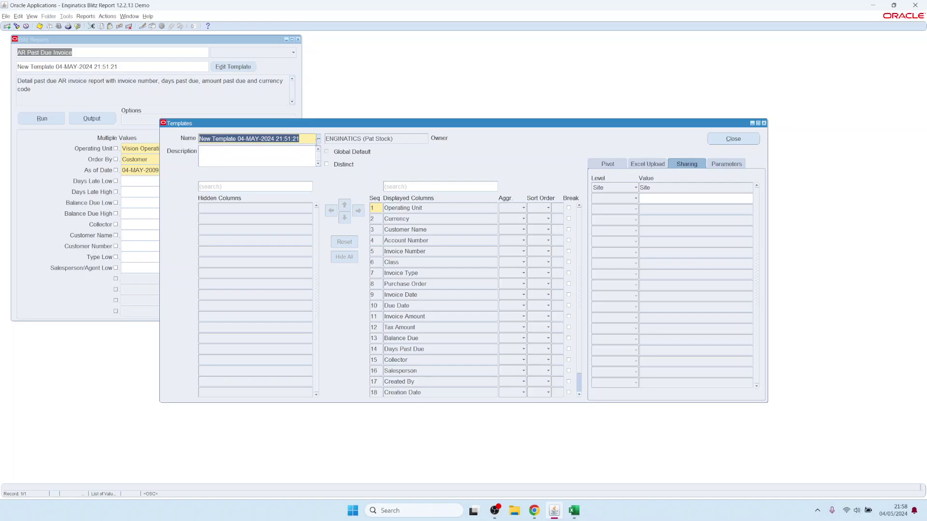
type("Dash")
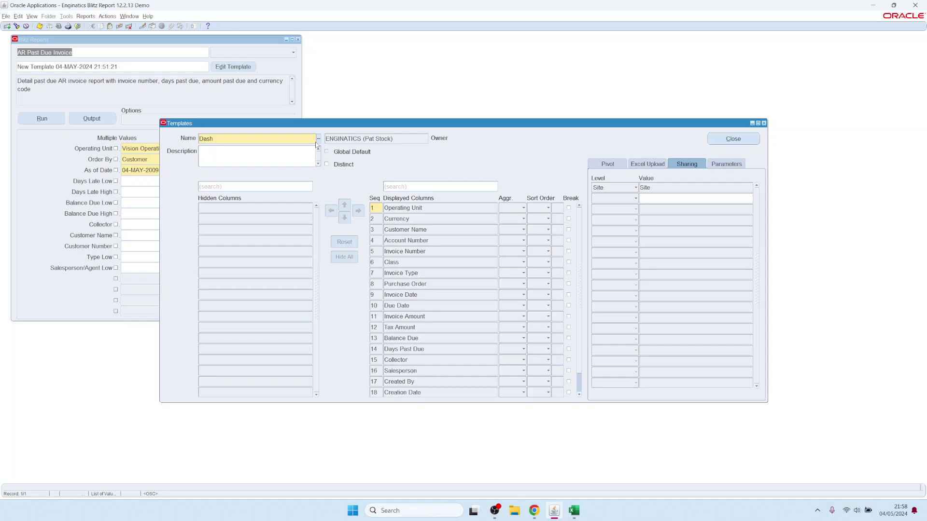
type("board example")
key("ctrl+s")
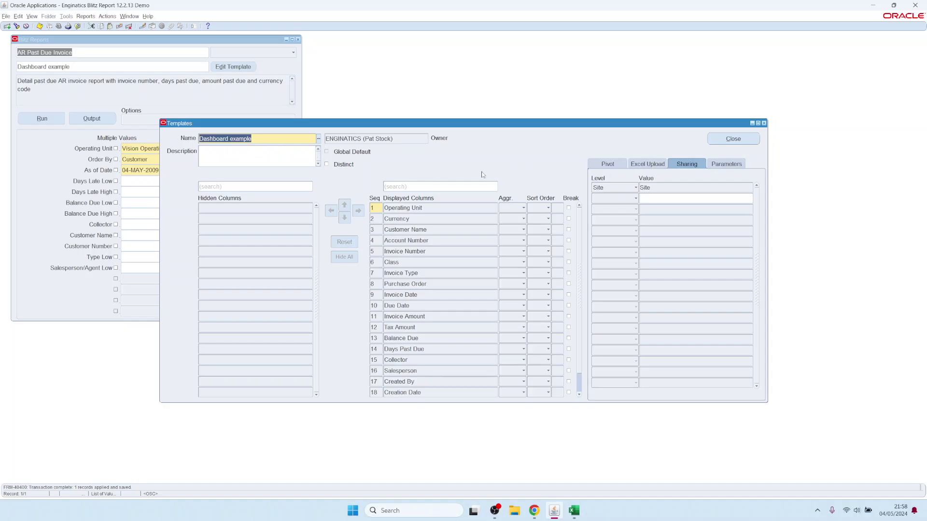
Move the Templates window clear of the report parameters and exclude the Customer Number parameter from the template.
left_click_drag(384, 130, 418, 129)
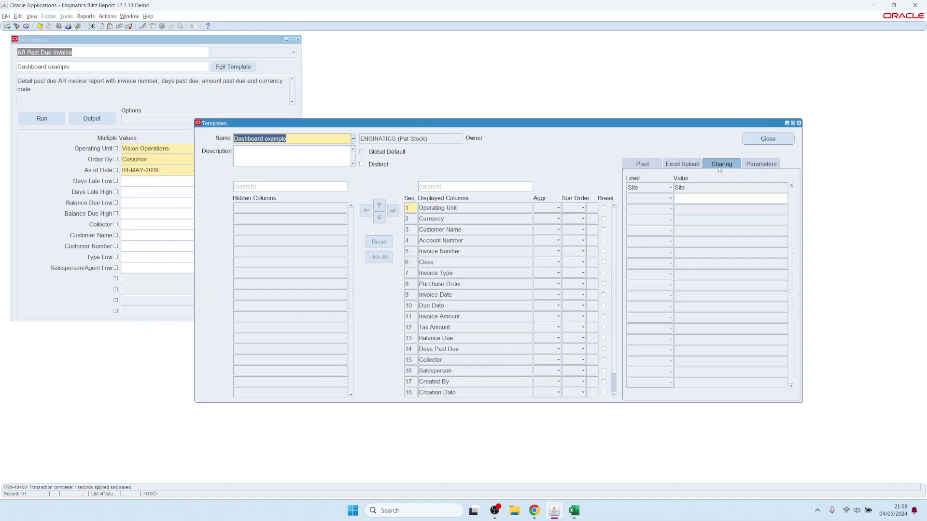
left_click(770, 165)
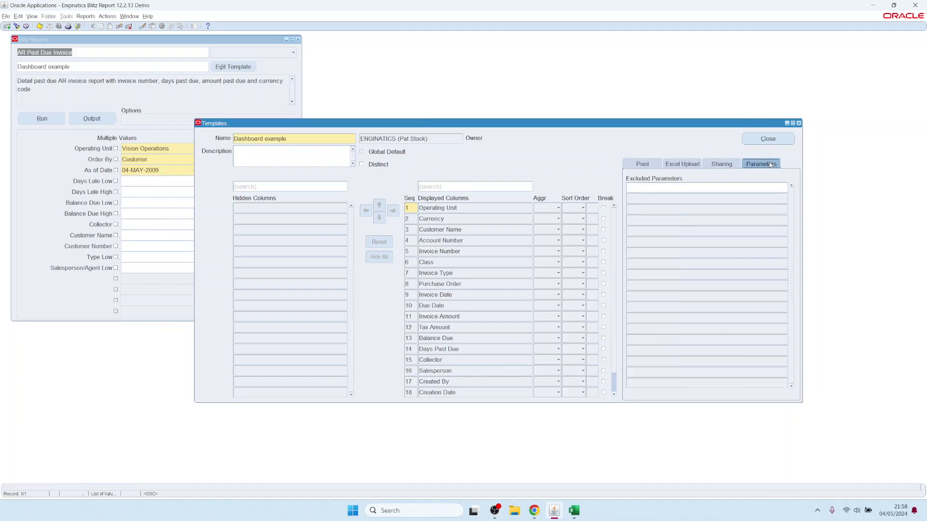
left_click(150, 201)
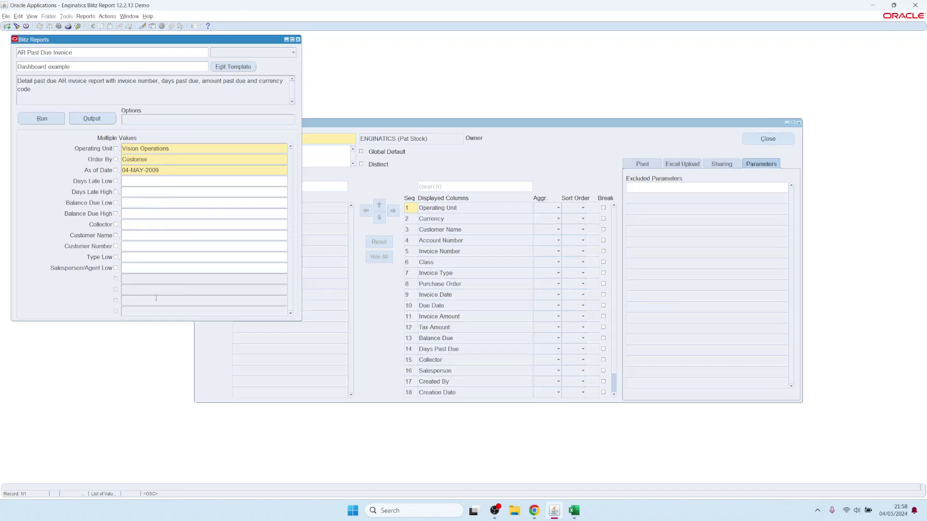
left_click(129, 248)
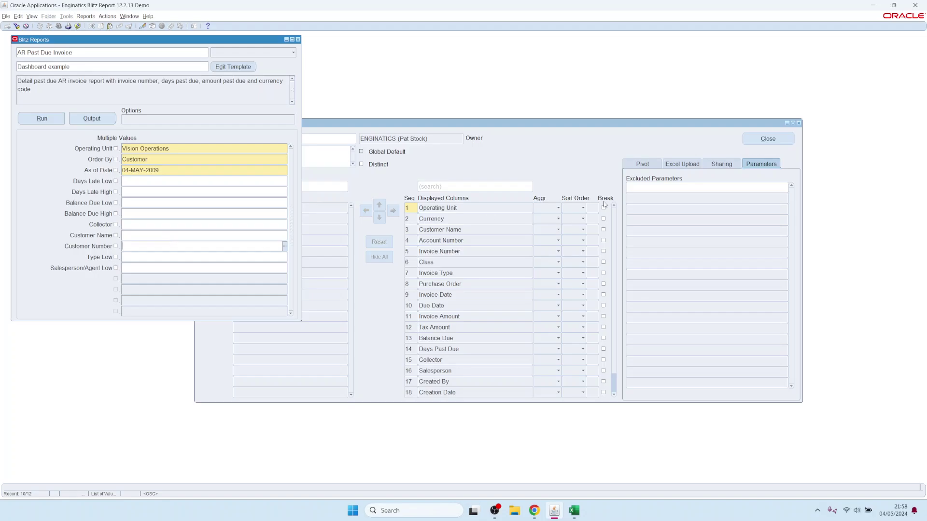
left_click(679, 188)
type("cu")
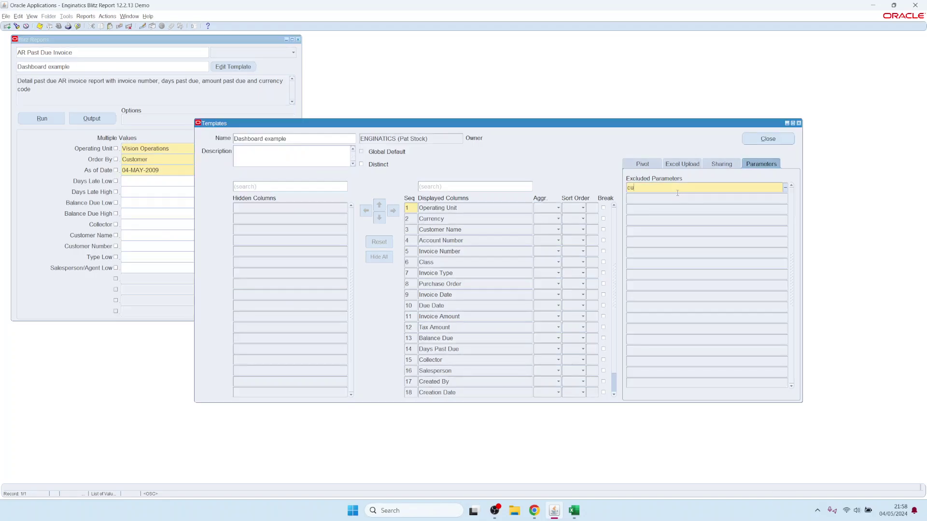
key("Tab")
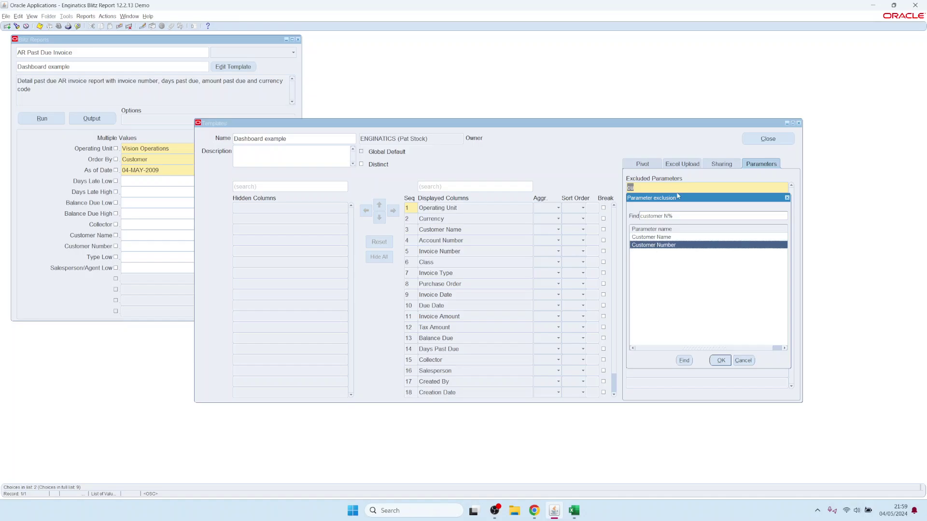
key("Return")
left_click(127, 246)
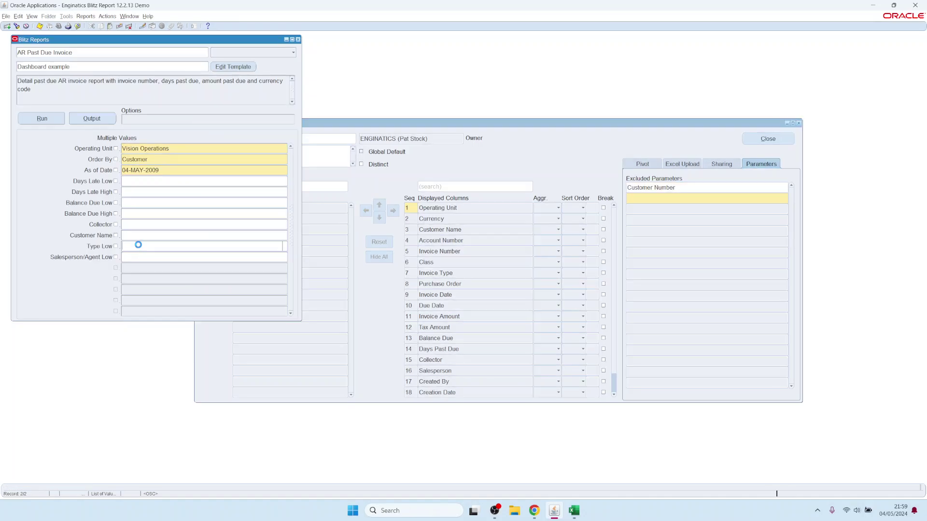
Exclude the Type Low and Salesperson/Agent Low parameters from the template.
left_click(637, 198)
type("ty")
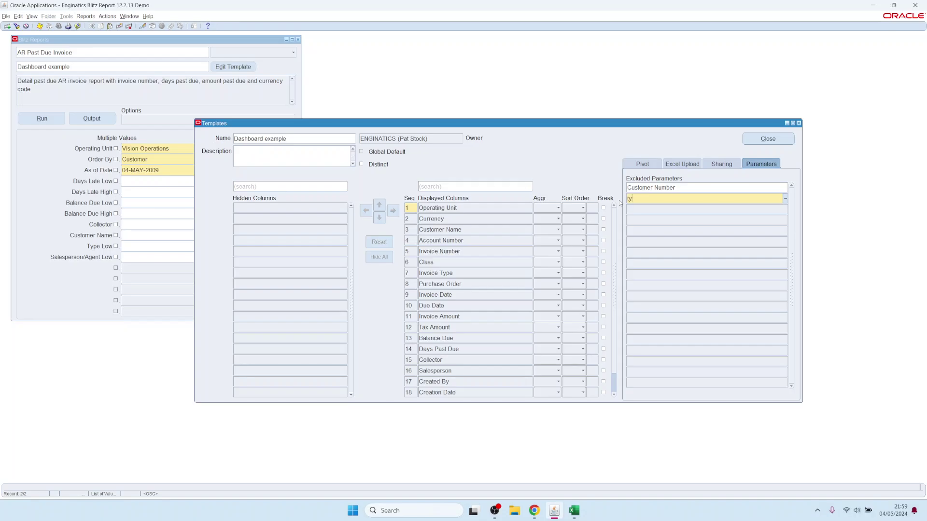
key("Tab")
type("sa")
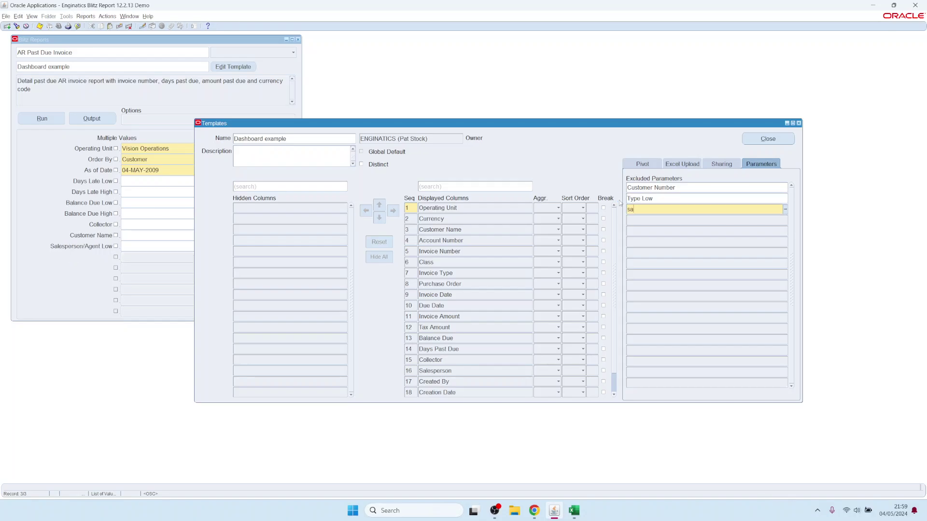
key("Tab")
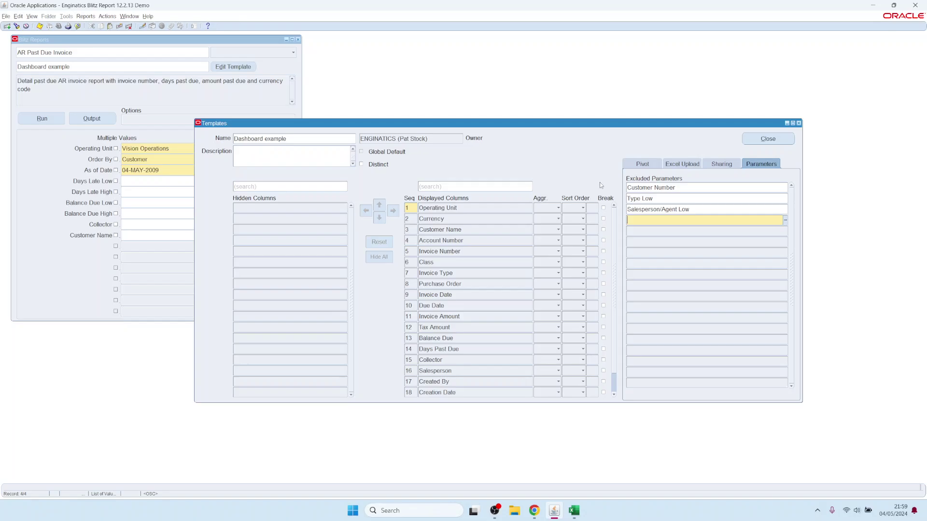
Exclude the Days Late High and Days Late Low parameters and close the Templates window.
type("da")
key("Tab")
type("da")
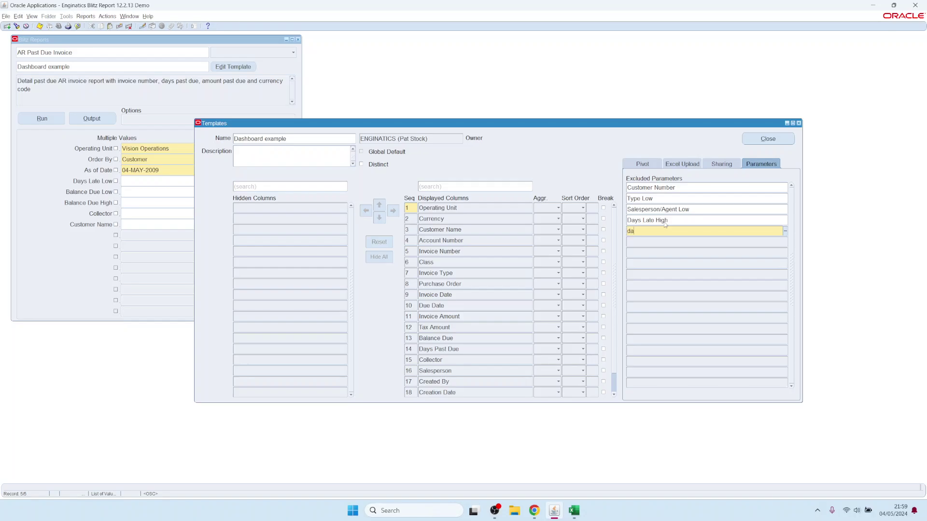
key("Tab")
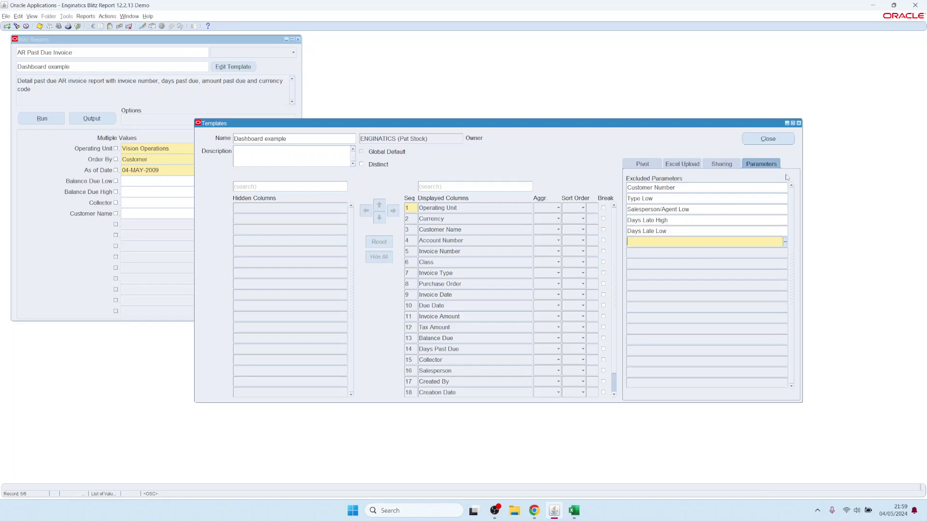
left_click(772, 141)
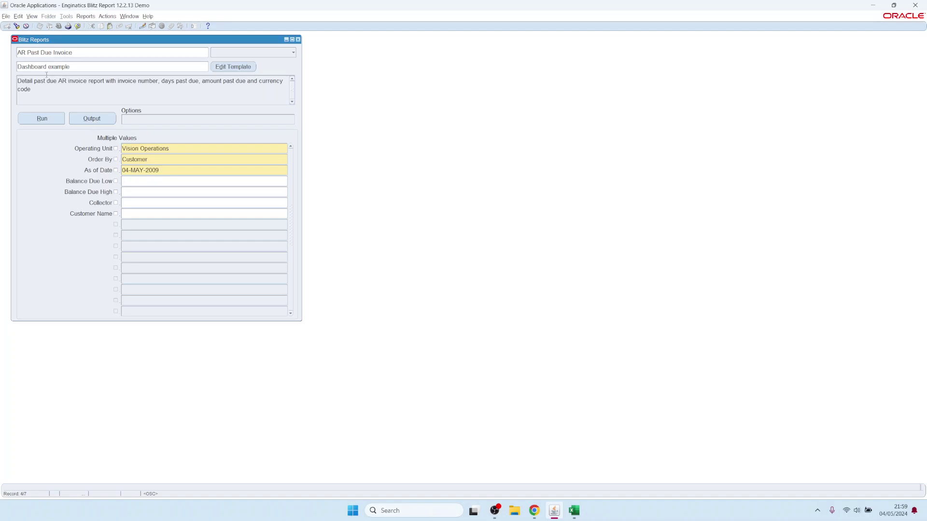
Reopen the Dashboard example template and check its sharing settings and owner.
left_click(234, 67)
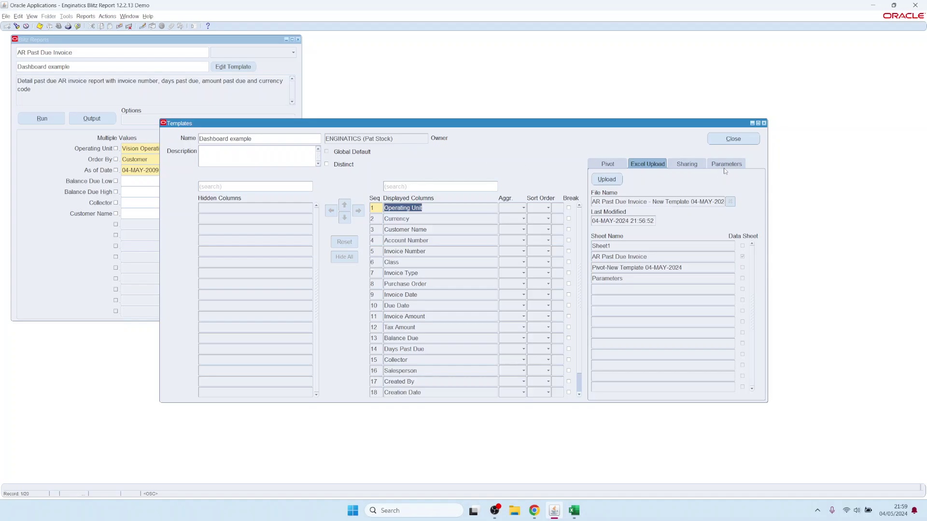
left_click(691, 165)
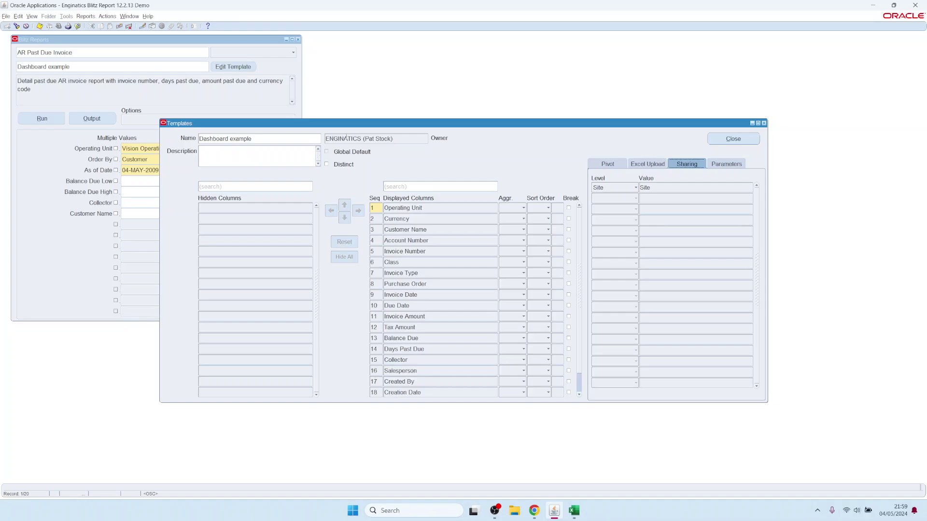
left_click(351, 139)
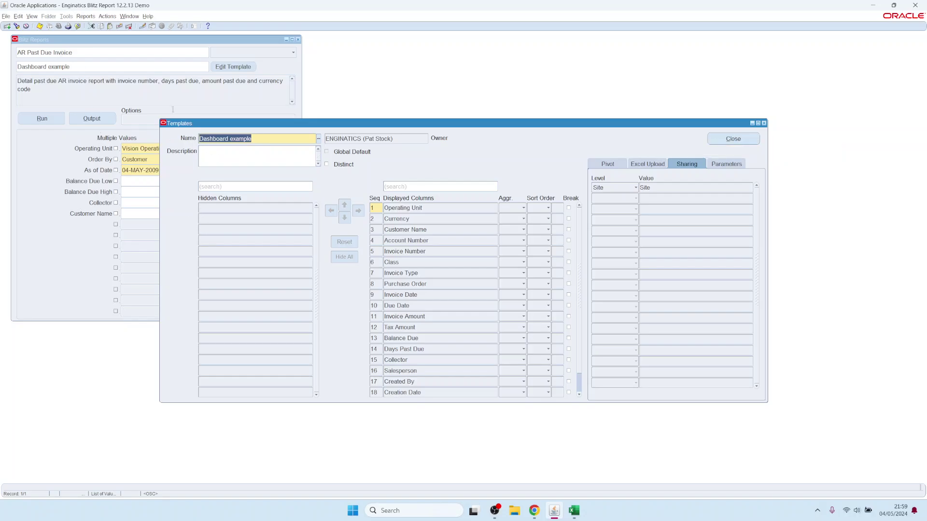
Bring up the list of available templates in the Templates window and compare their owners and sharing levels.
left_click(229, 138)
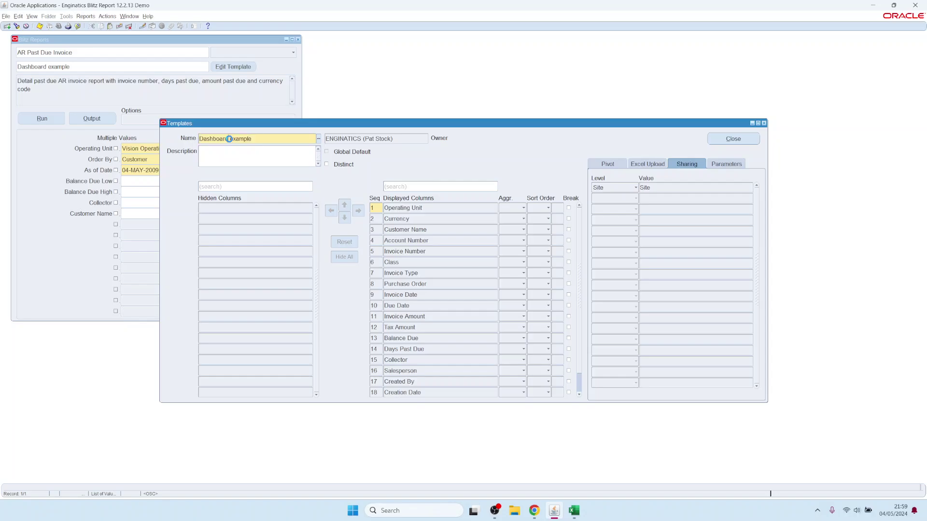
double_click(230, 139)
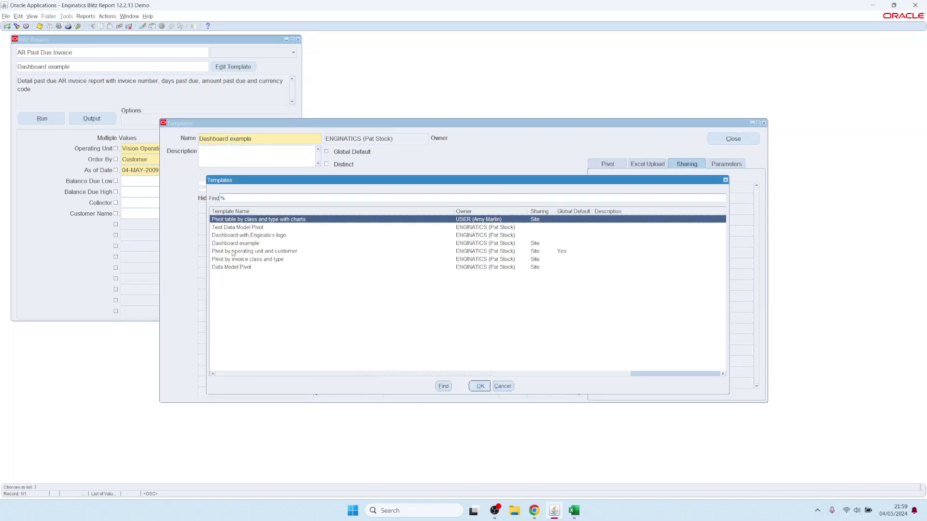
key("Down")
key("Down")
key("Down")
key("Down")
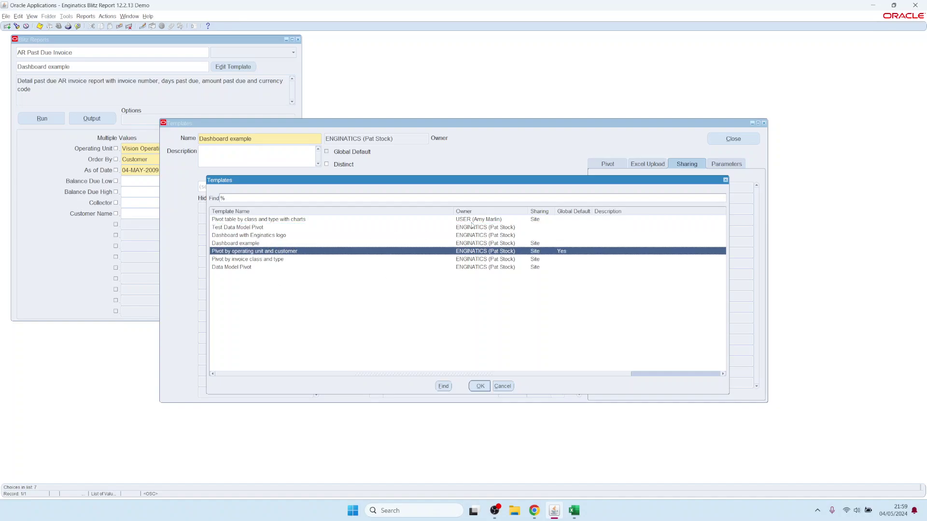
left_click(478, 237)
left_click(478, 252)
left_click(478, 267)
left_click(475, 243)
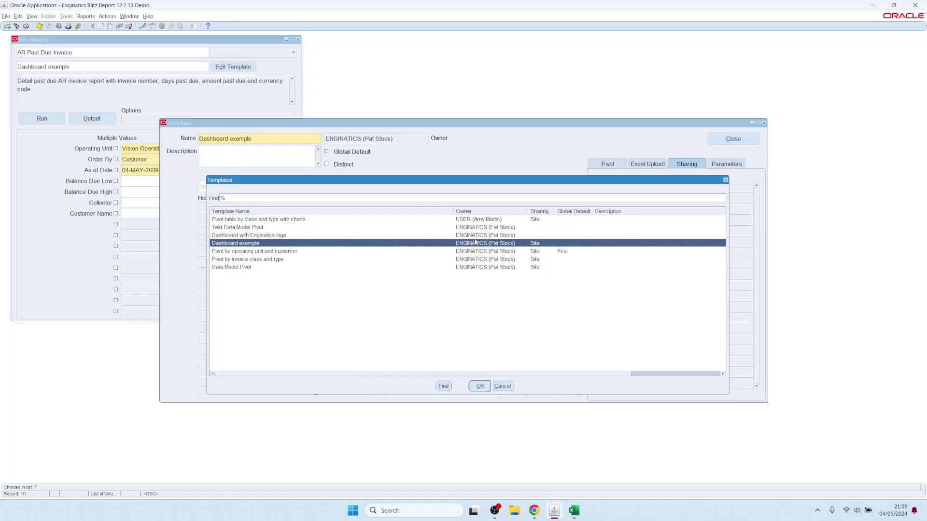
Load the template "Pivot table by class and type with charts", which belongs to another user.
left_click(468, 220)
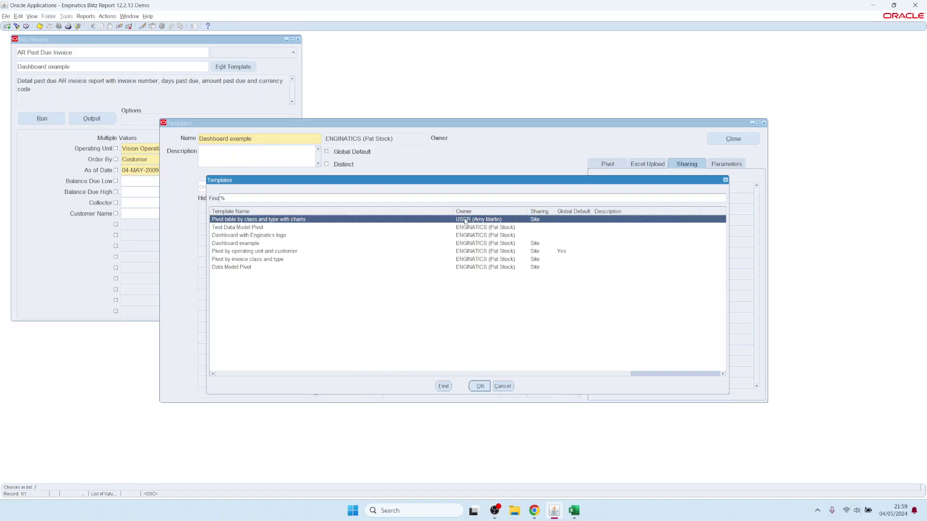
double_click(465, 220)
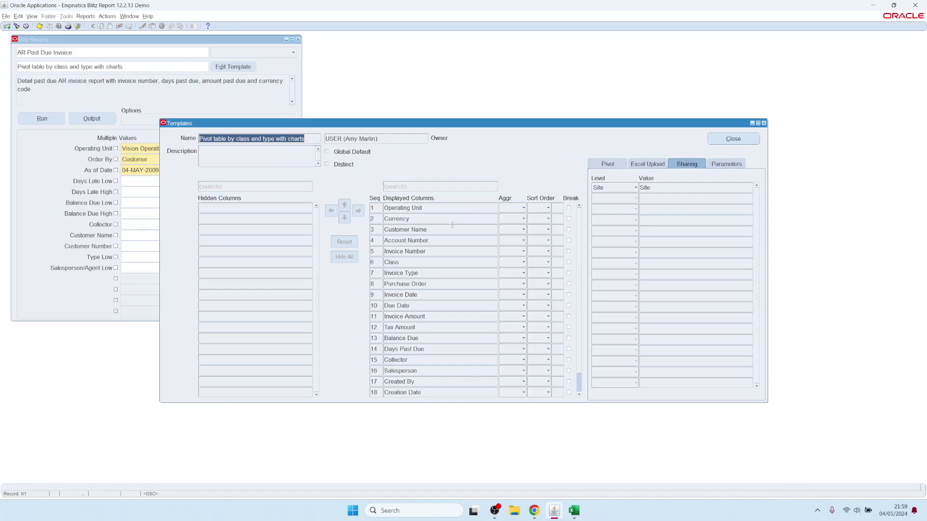
left_click(258, 139)
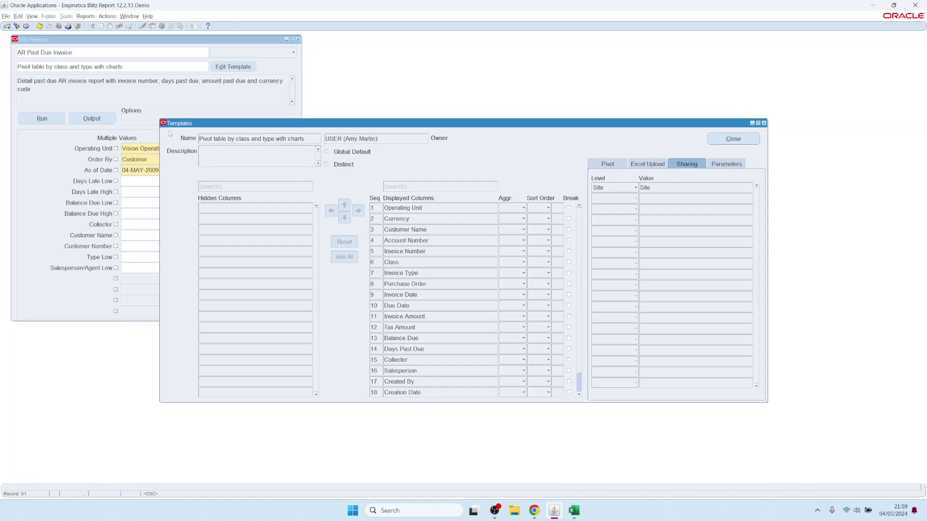
Review the loaded template's Excel upload, excluded parameters and pivot layout.
left_click(642, 163)
left_click(607, 164)
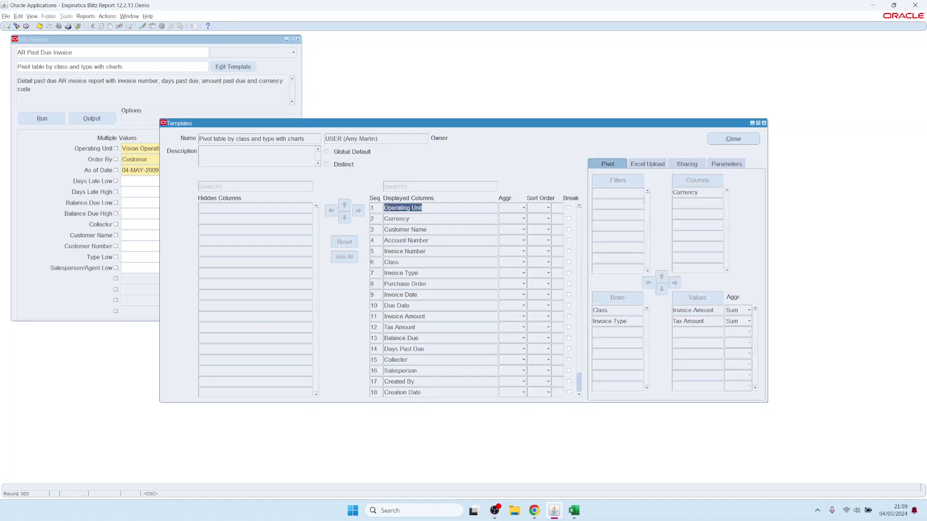
left_click(655, 165)
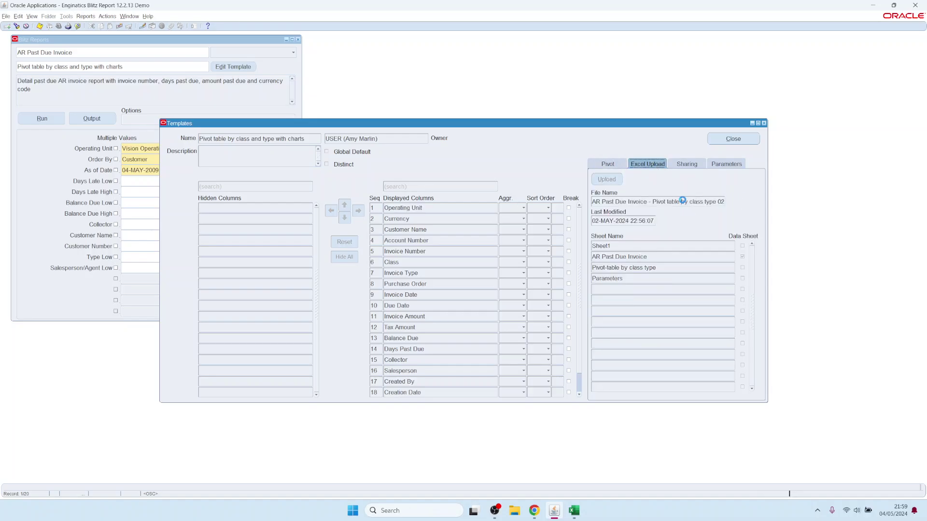
left_click(688, 164)
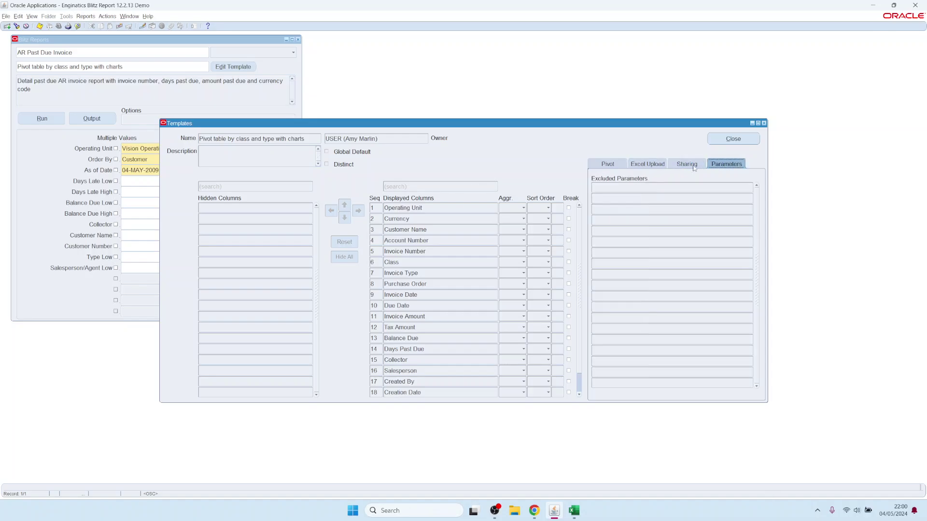
left_click(624, 165)
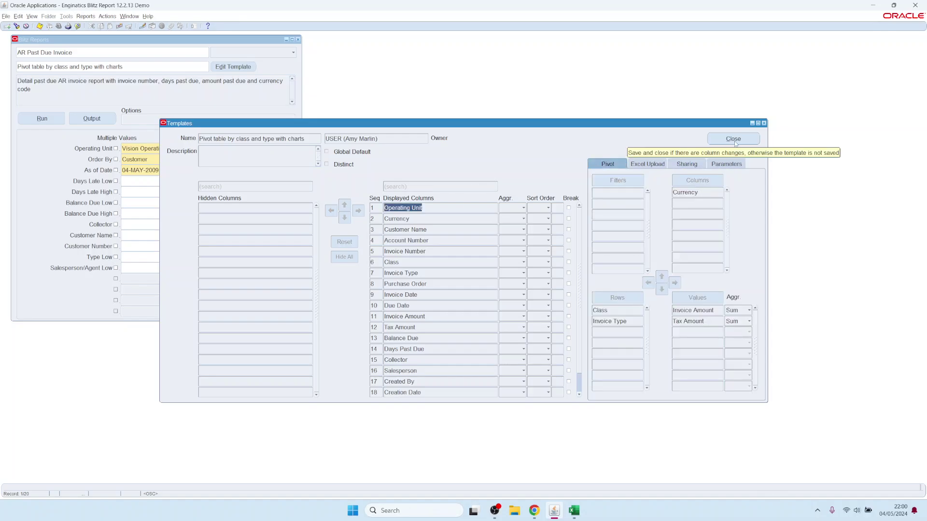
Run the report with this template, view the Excel output, and switch back to Oracle Applications.
left_click(49, 121)
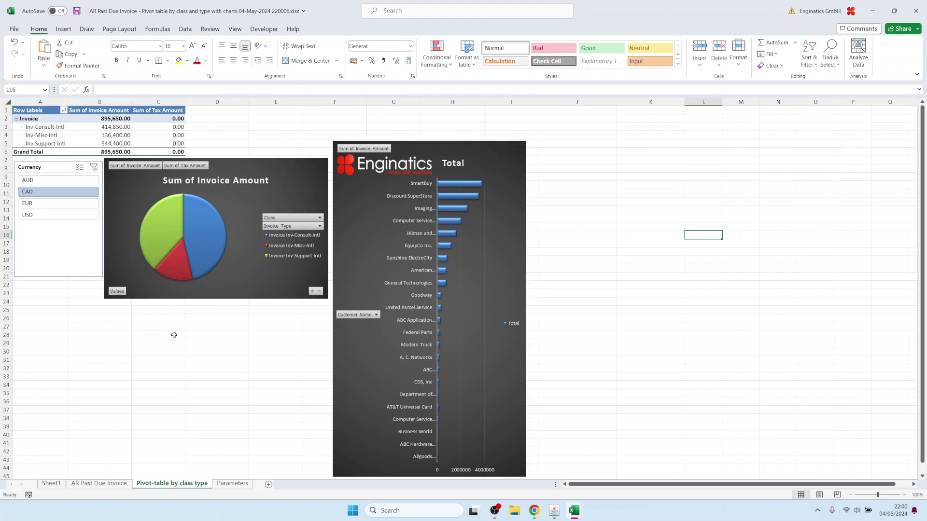
mouse_move(554, 513)
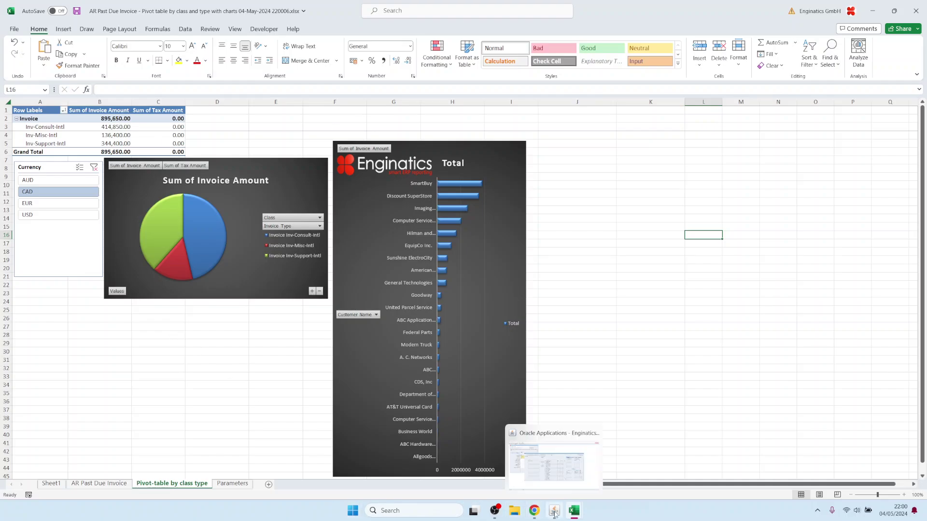
left_click(531, 477)
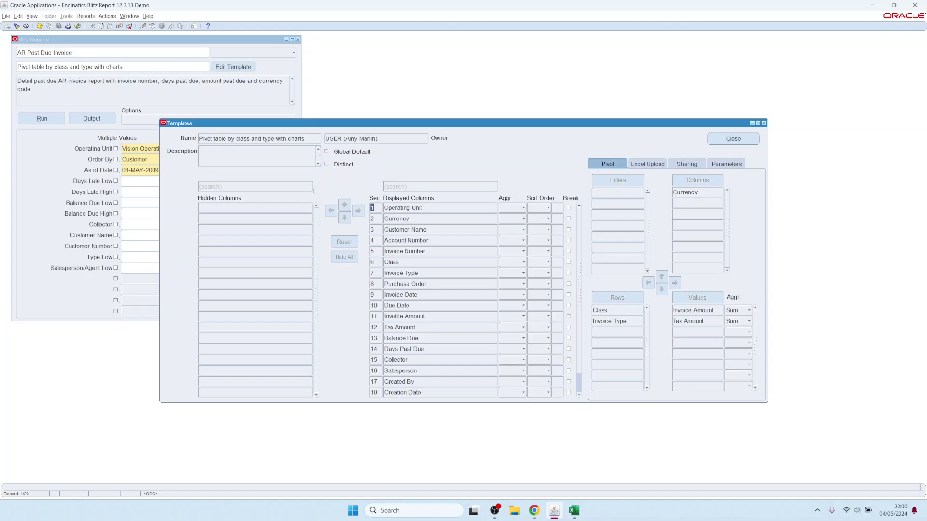
Copy the template, check the copy's name and owner, and close the Templates window.
left_click(106, 19)
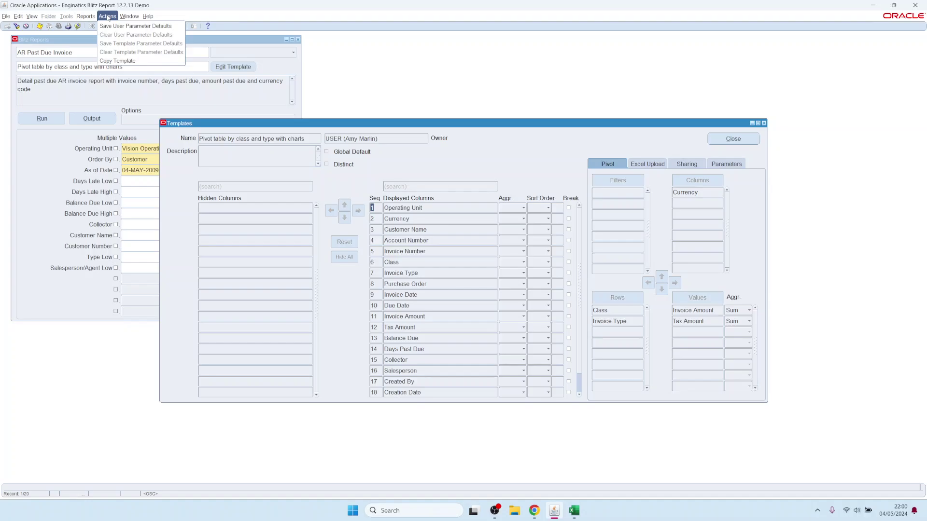
left_click(126, 60)
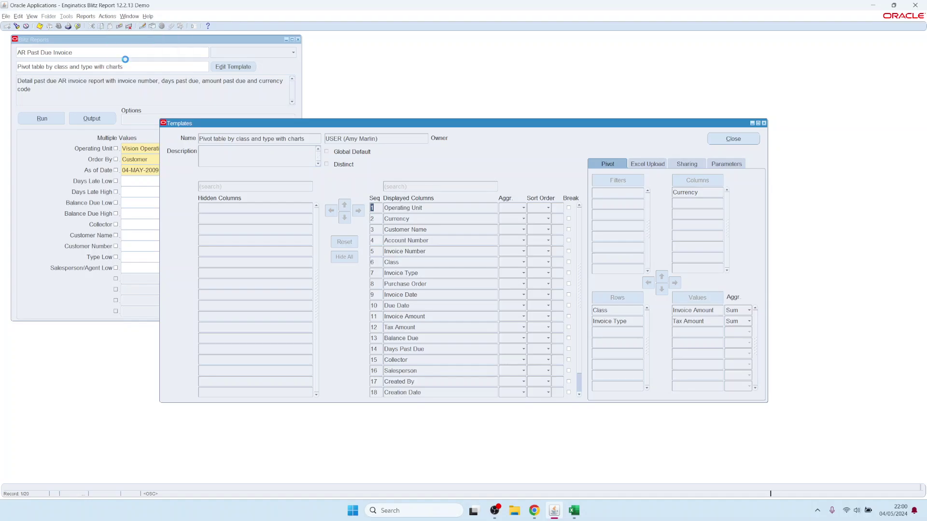
left_click(213, 139)
left_click_drag(214, 138, 418, 181)
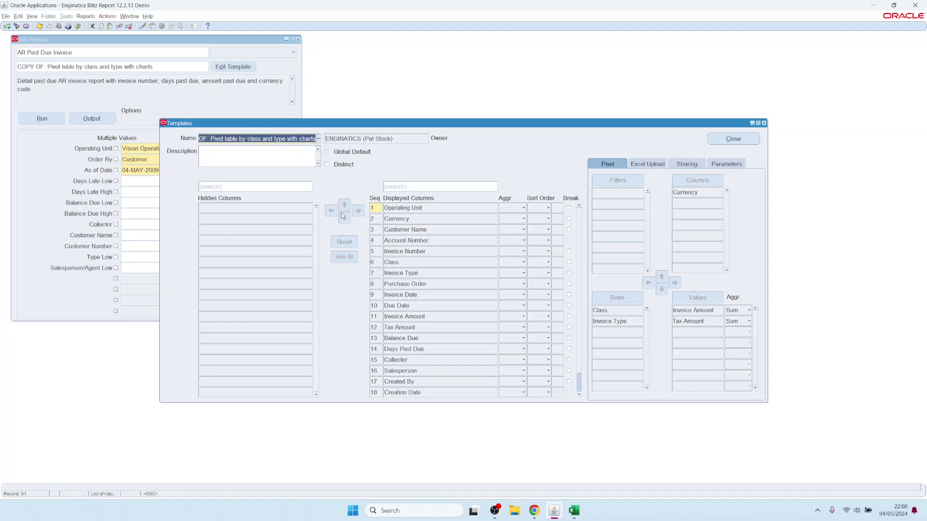
key("Tab")
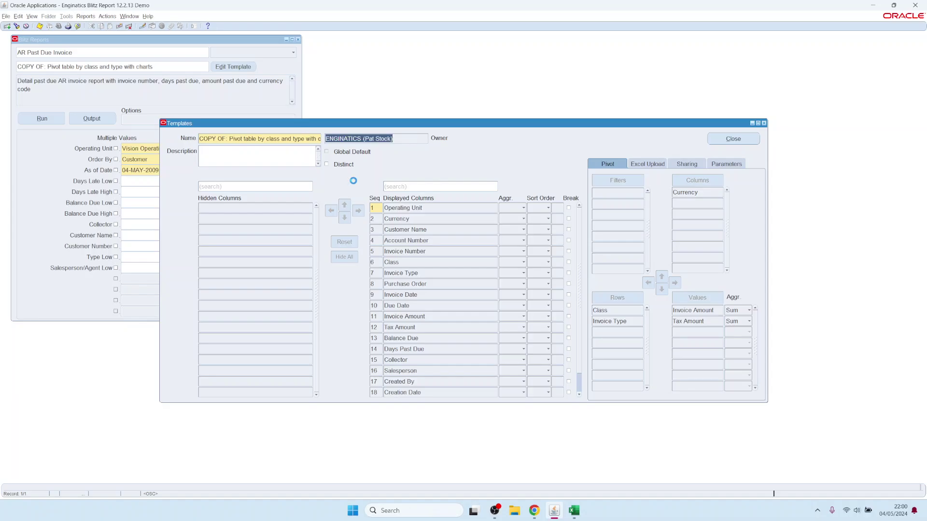
left_click(452, 241)
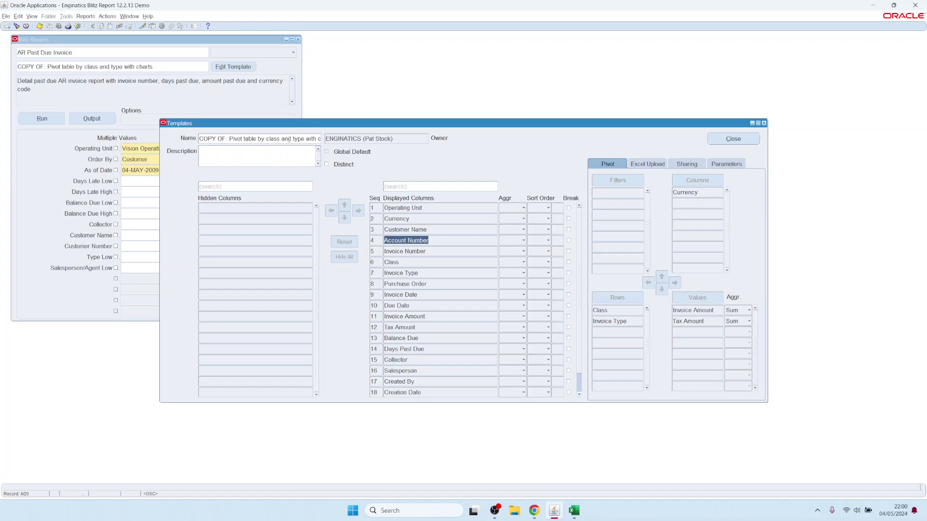
left_click(733, 138)
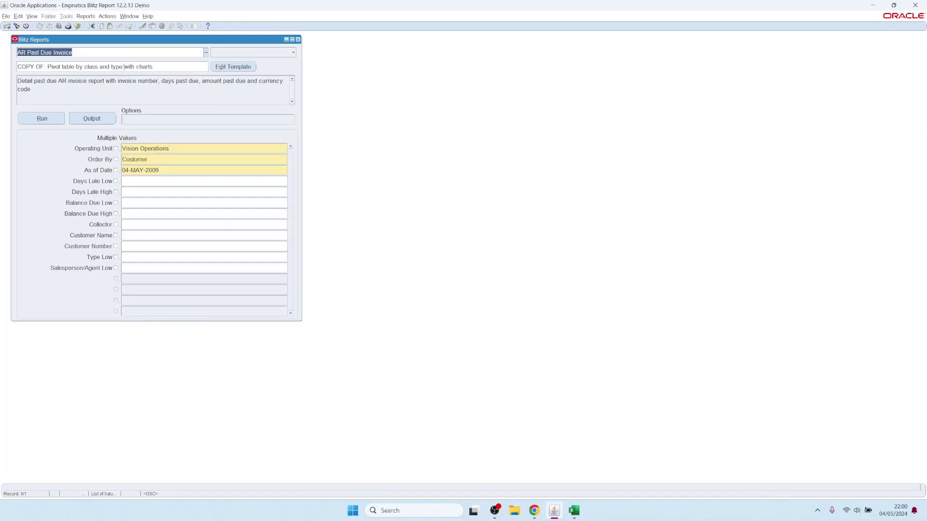
Look for the copied template in the report's template list and select the Dashboard example template instead.
double_click(110, 66)
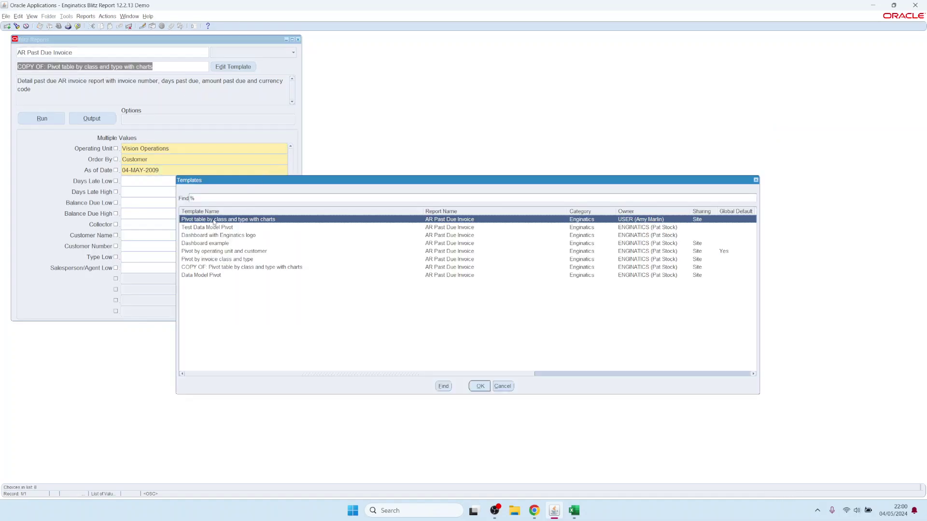
left_click(206, 267)
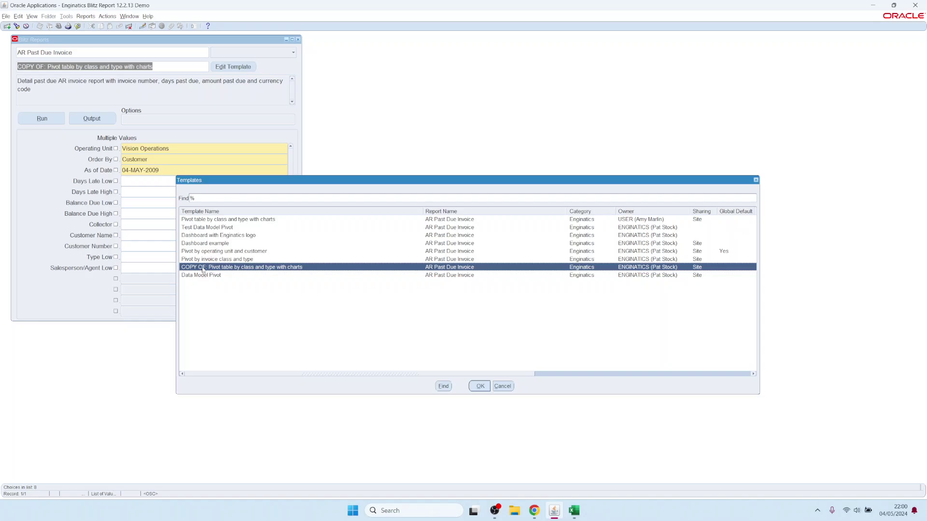
left_click(198, 245)
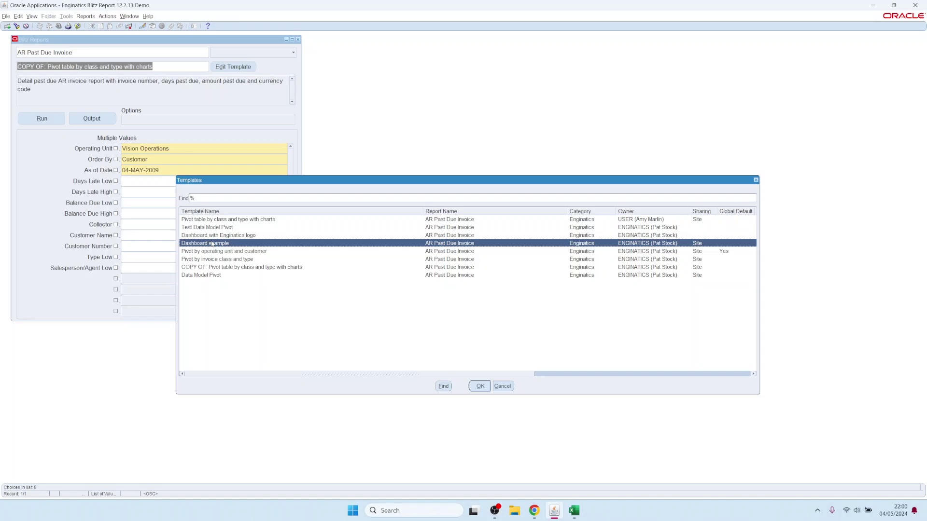
double_click(208, 244)
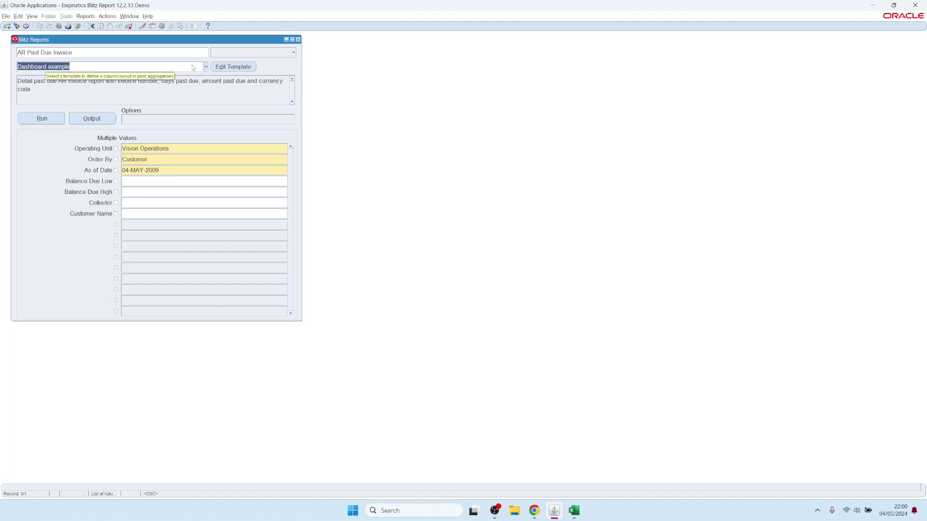
Open the Templates window, load "COPY OF: Pivot table by class and type with charts", and delete it.
left_click(230, 68)
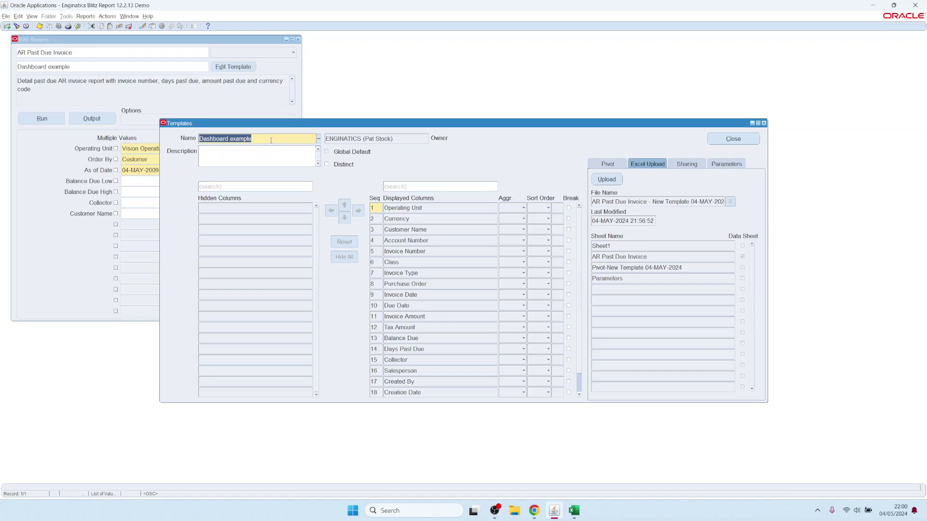
key("ctrl+l")
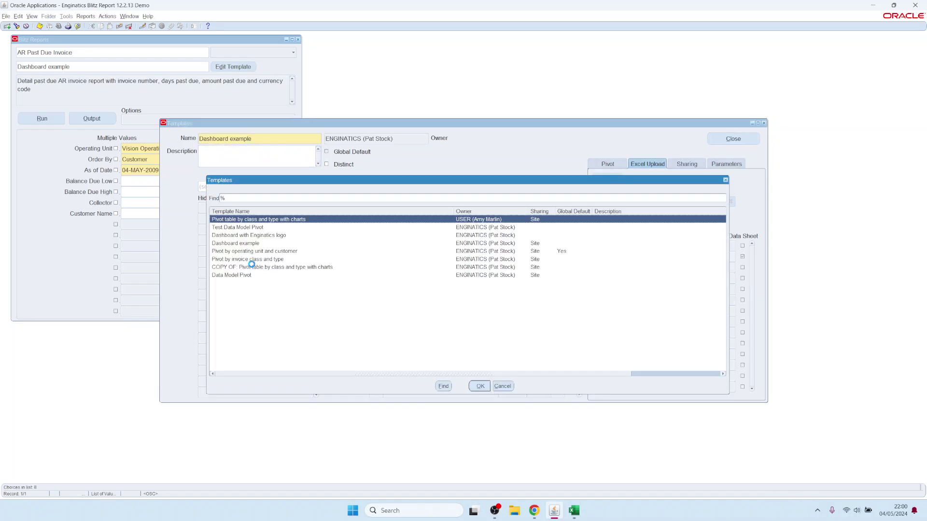
left_click(254, 267)
double_click(253, 268)
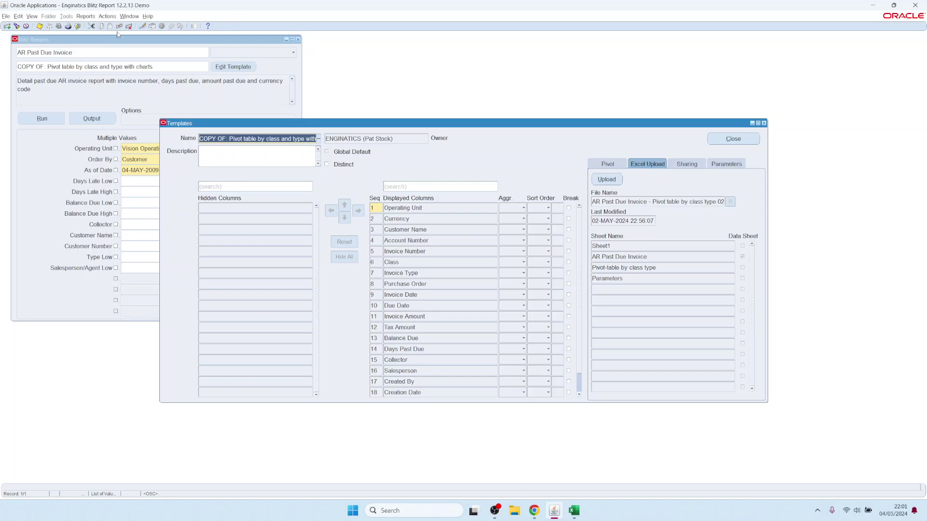
left_click(240, 139)
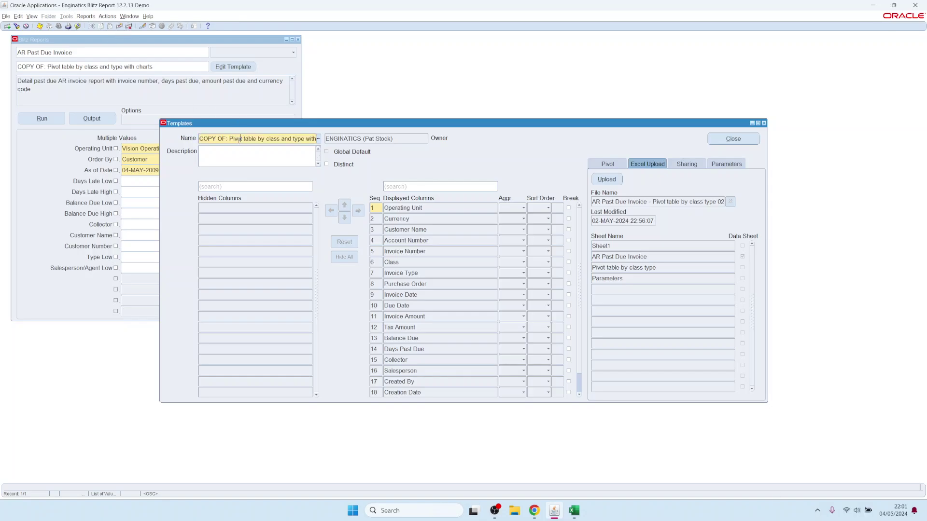
left_click(129, 27)
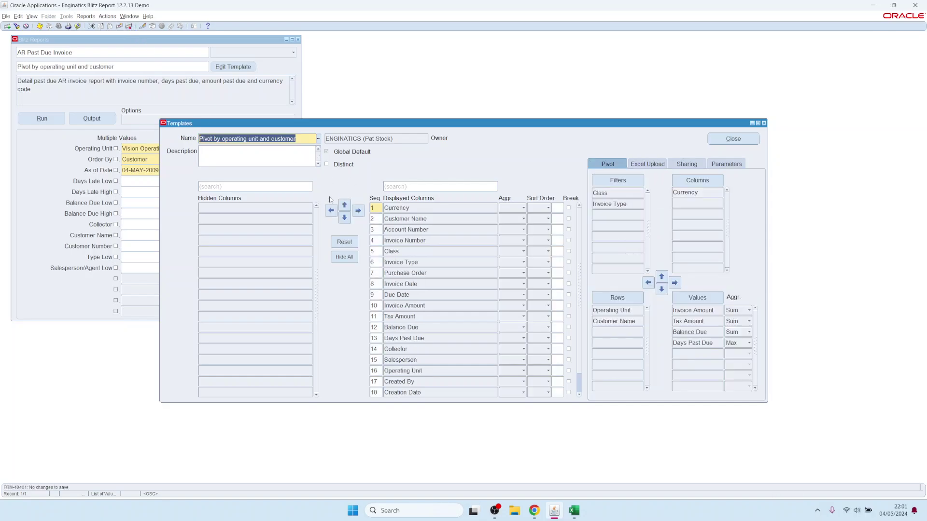
Query all templates of the report and browse through the records, ending on "Dashboard with Enginatics logo".
left_click(245, 139)
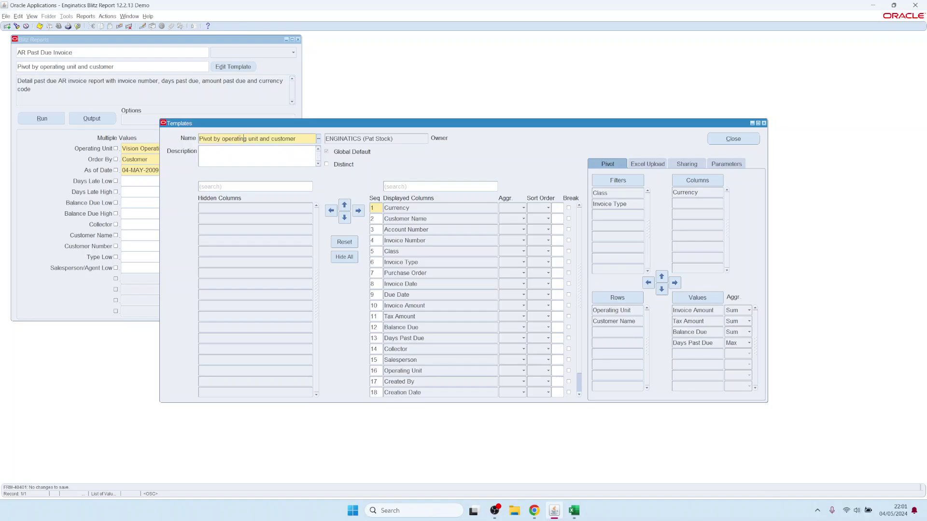
key("F11")
key("ctrl+F11")
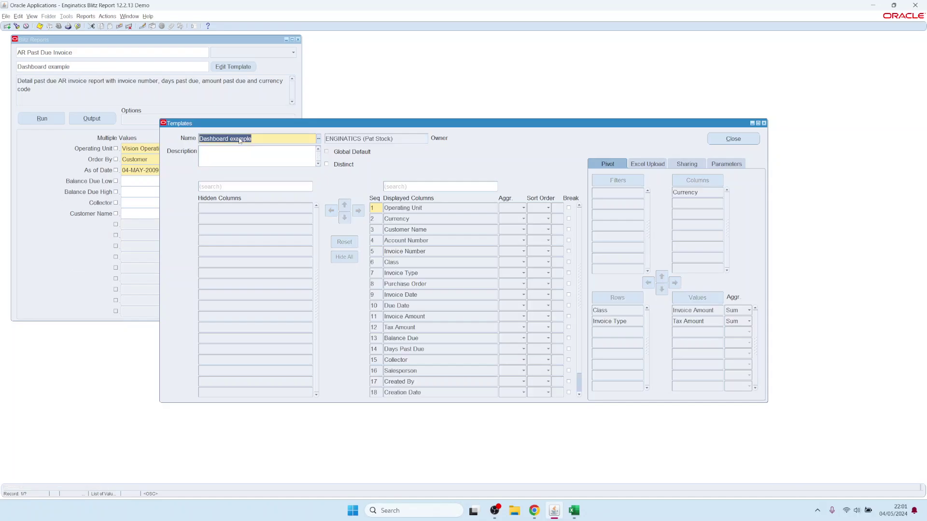
key("Down")
key("Down")
key("Down")
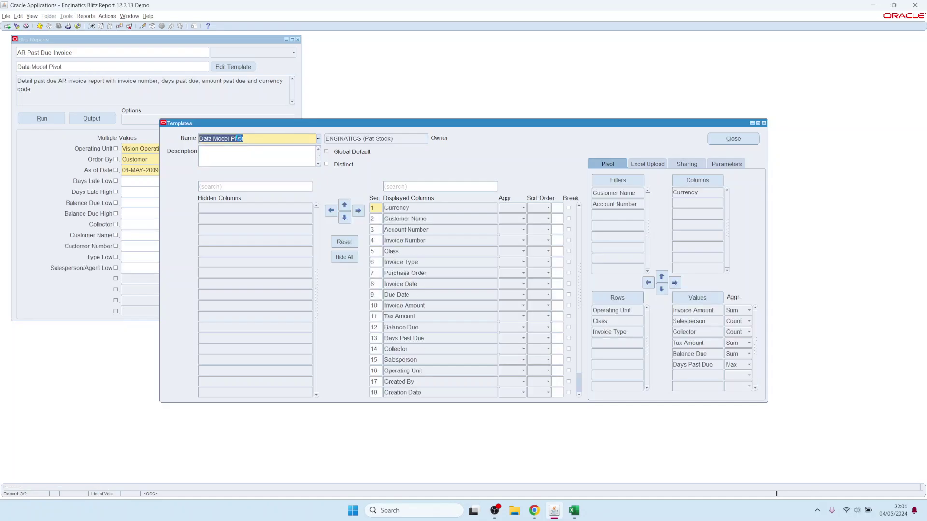
key("Down")
key("Down")
key("Down")
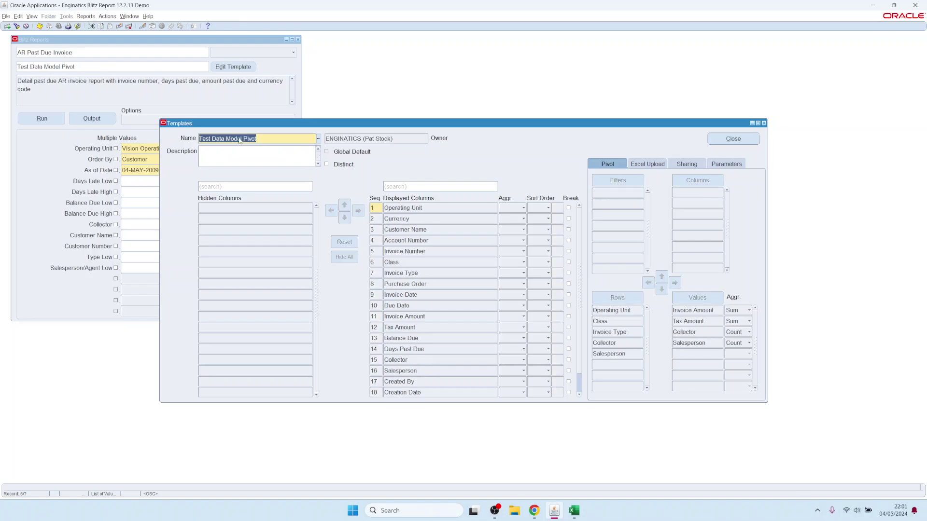
key("Up")
key("Up")
key("Up")
key("Up")
key("Up")
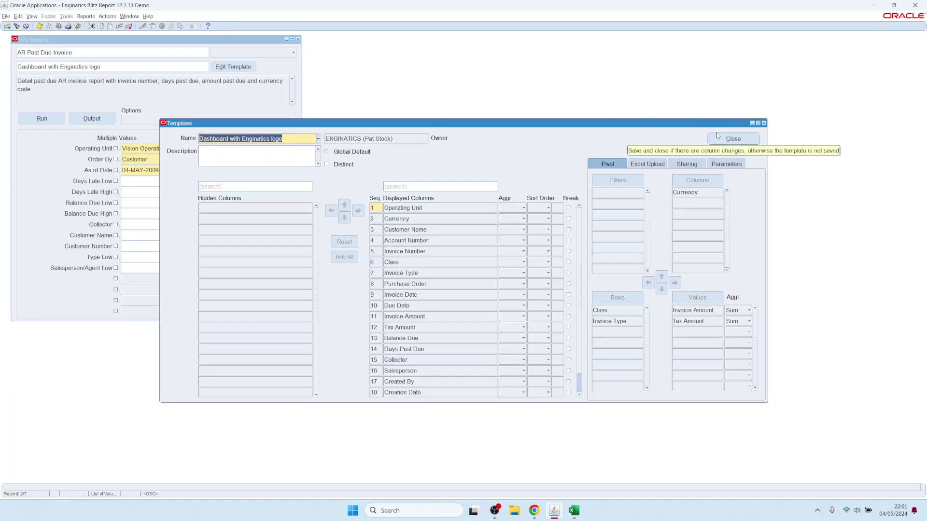
left_click(256, 138)
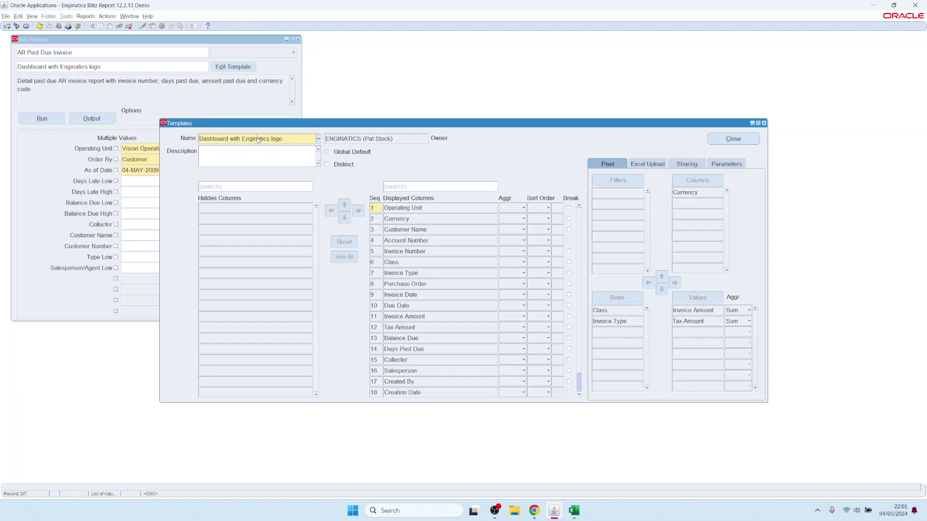
Create a new template for the AR Past Due Invoice report and try to clear its default name.
left_click(6, 26)
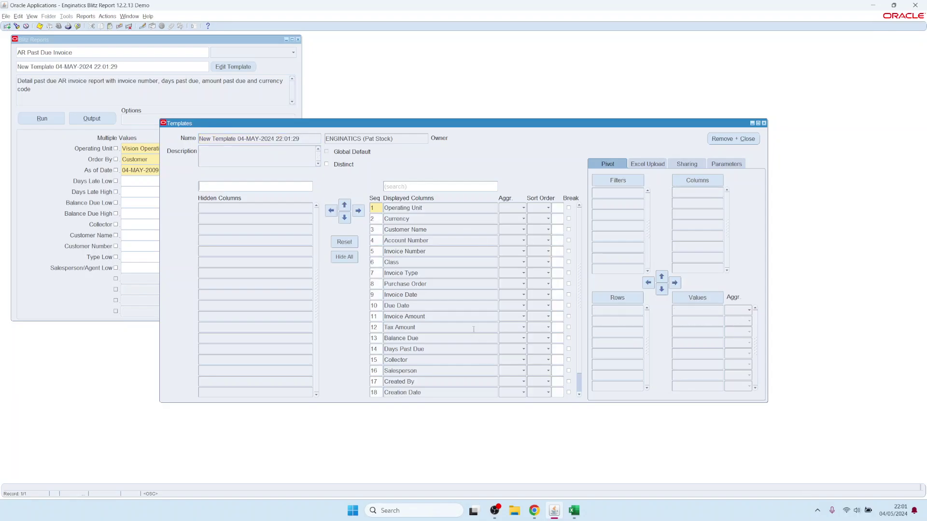
left_click_drag(288, 140, 187, 132)
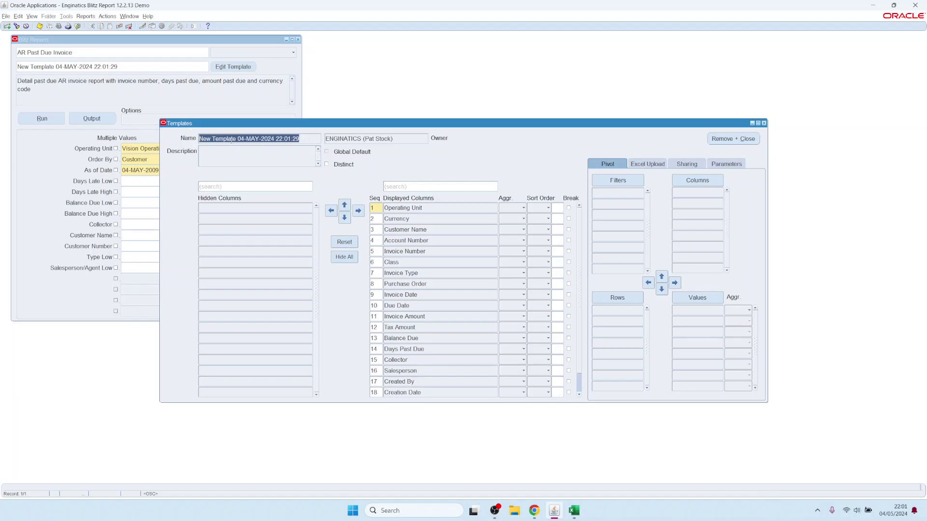
left_click(232, 140)
key("BackSpace")
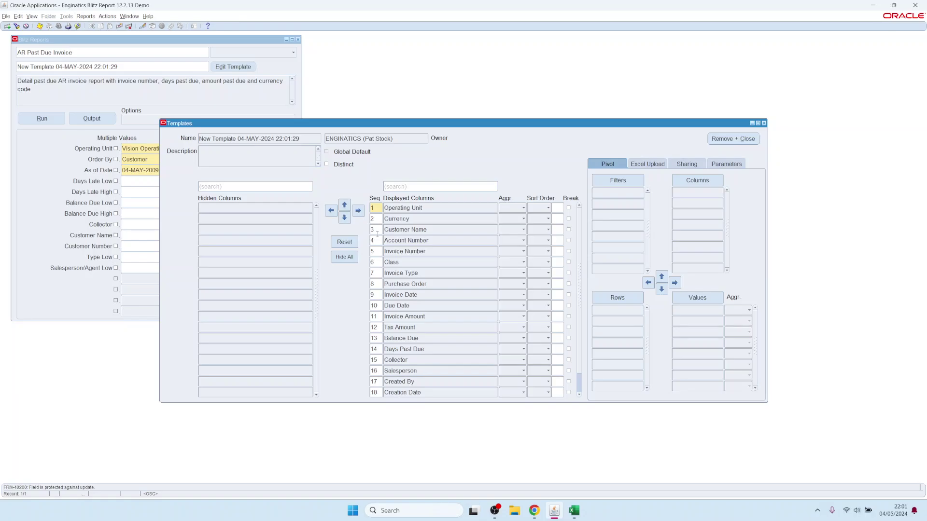
Move the Account Number column down three places to sequence 7, below Invoice Type.
left_click(438, 239)
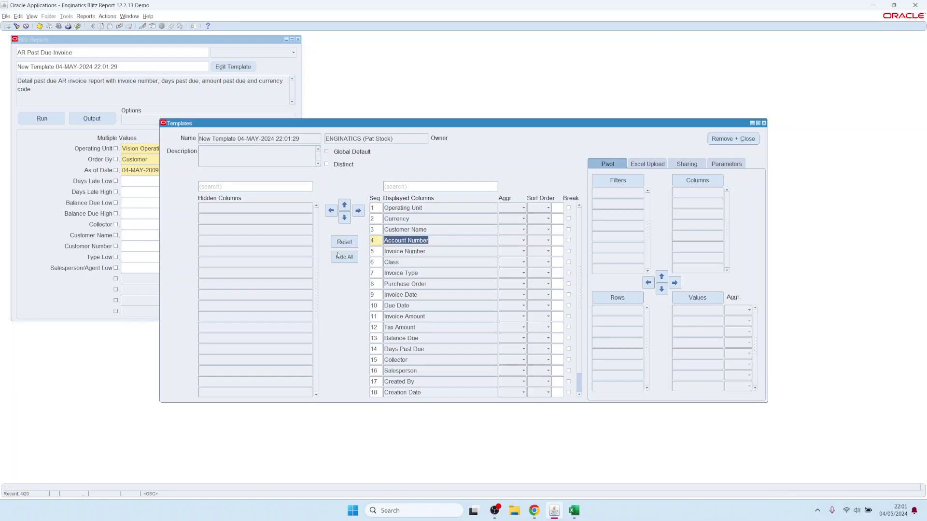
left_click(345, 218)
left_click(345, 219)
left_click(345, 219)
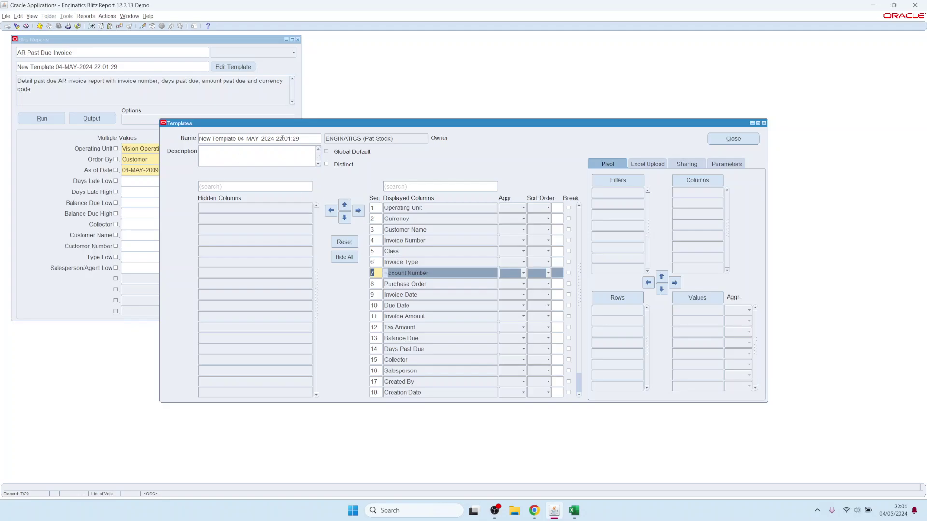
Rename the new template as "Test tempate" and close the Templates window.
left_click(305, 140)
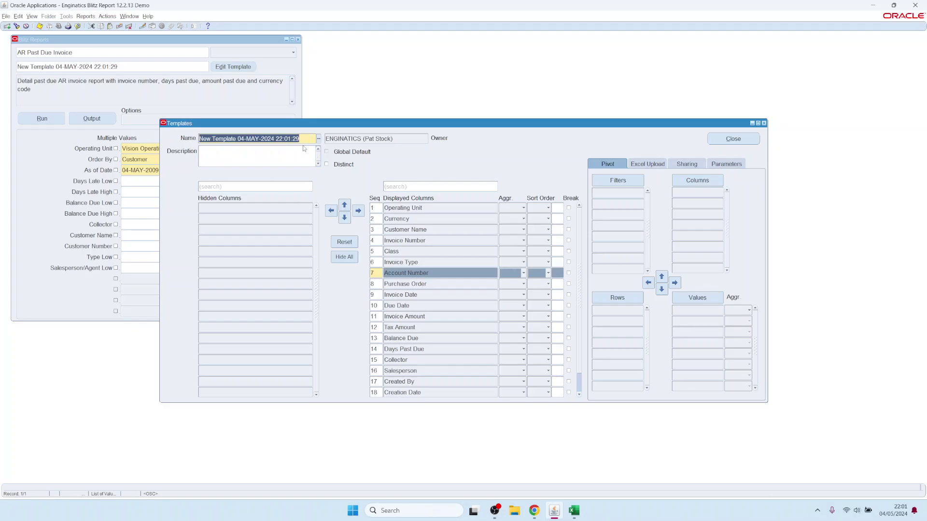
type("Test tempate")
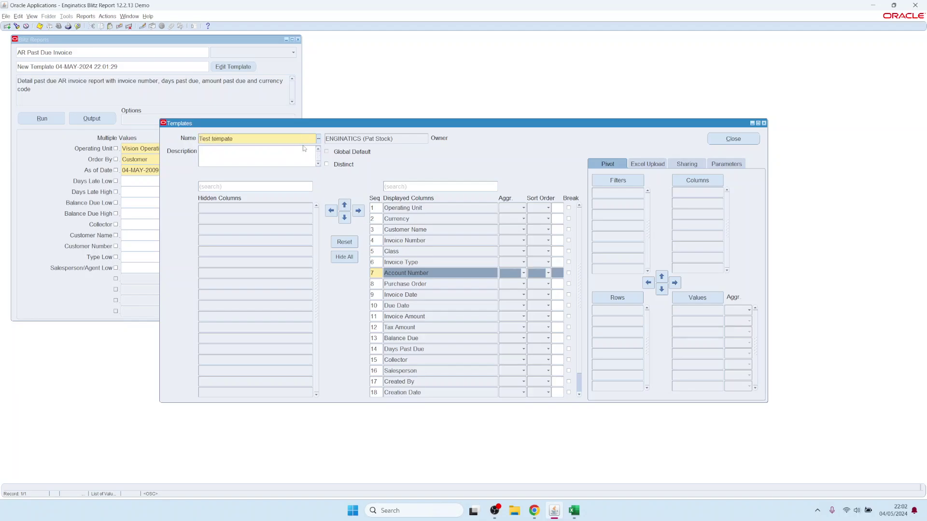
left_click(732, 139)
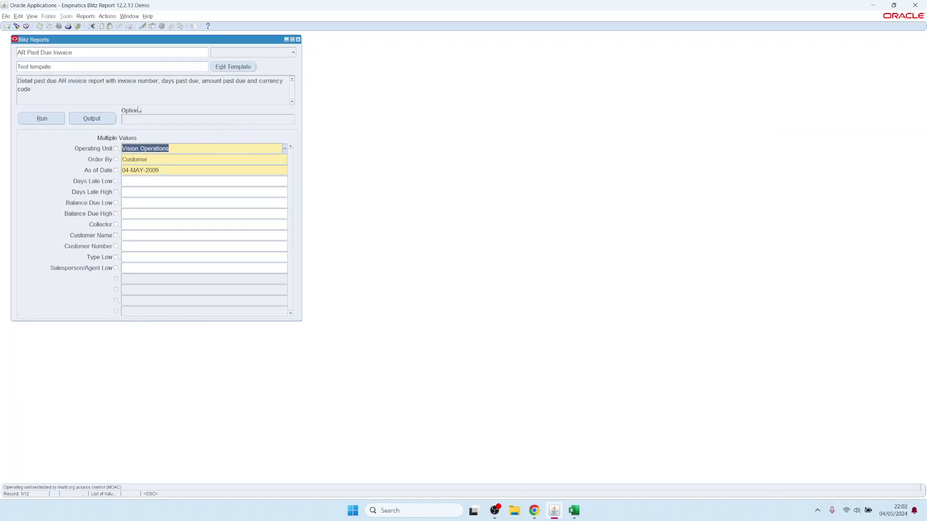
Clear the template selection and start another new template with Operating Unit moved below Currency, then reset and discard it.
left_click(117, 69)
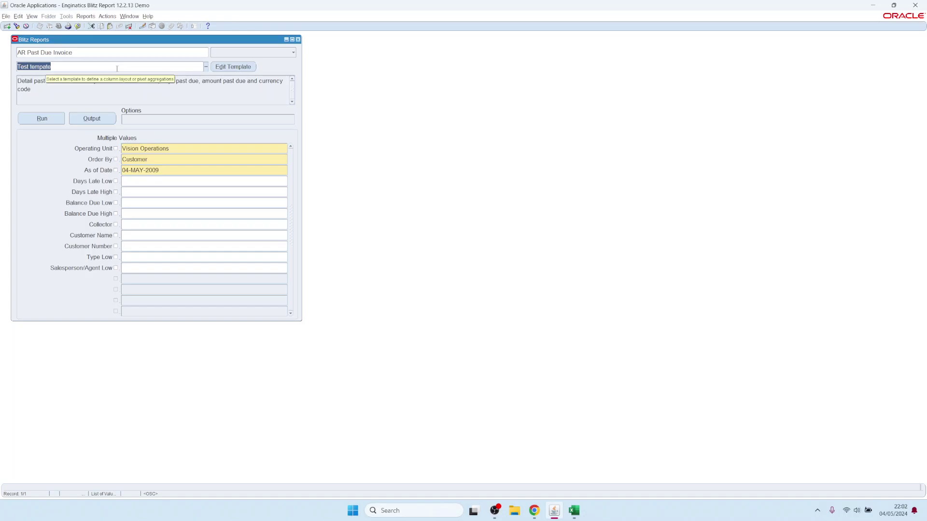
key("Delete")
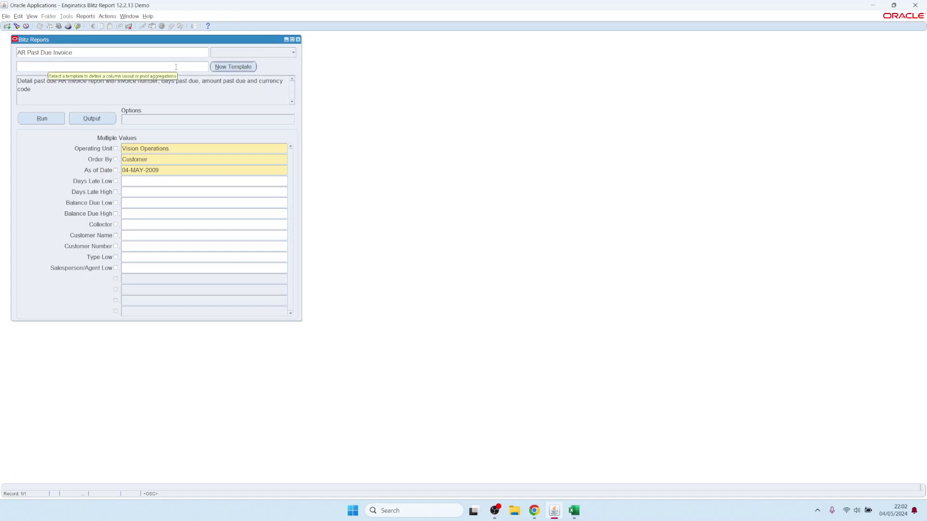
left_click(233, 68)
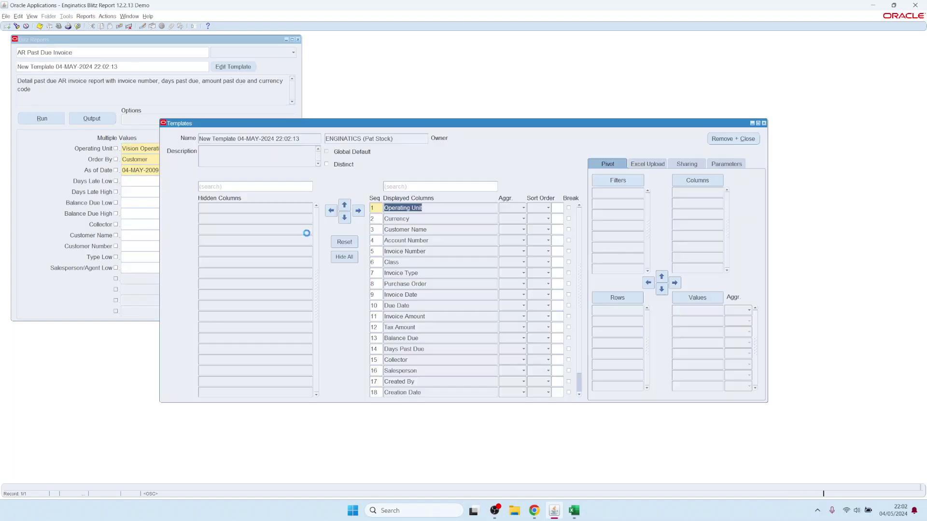
left_click(344, 218)
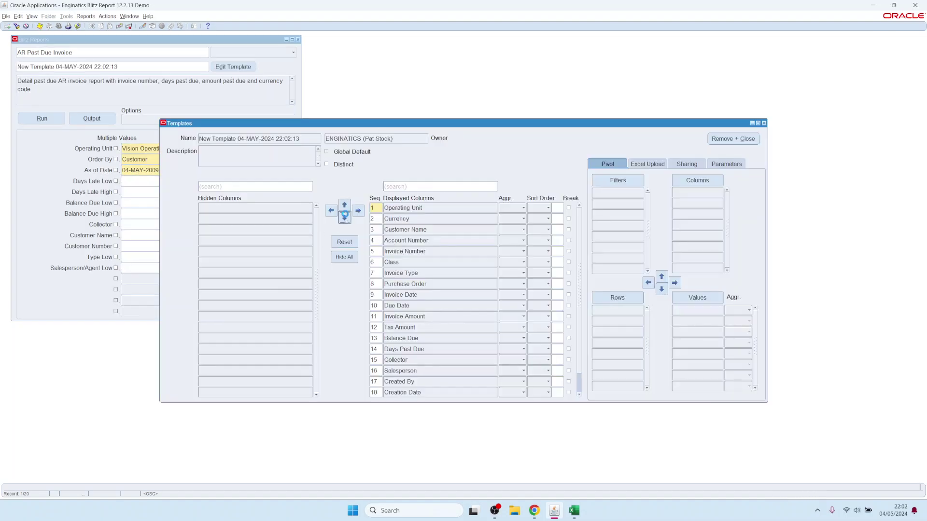
left_click(344, 218)
left_click(344, 205)
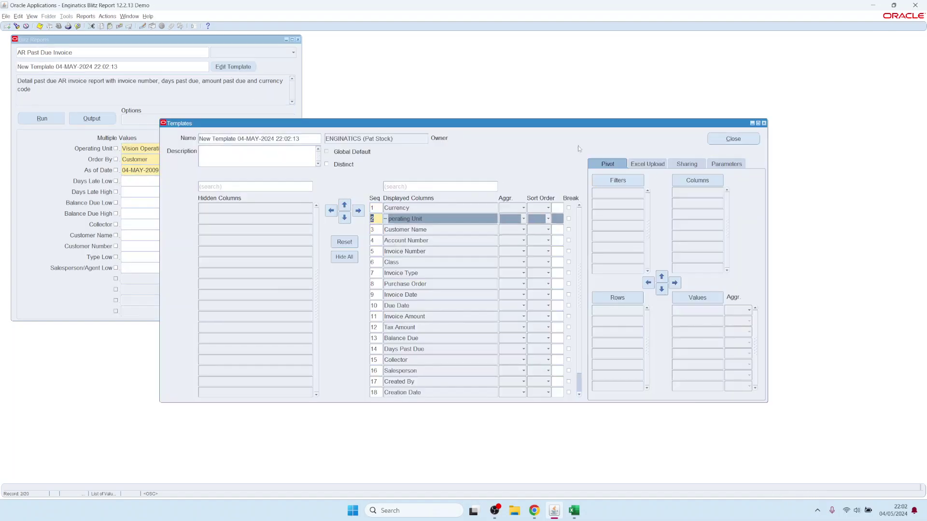
left_click(344, 242)
left_click(719, 139)
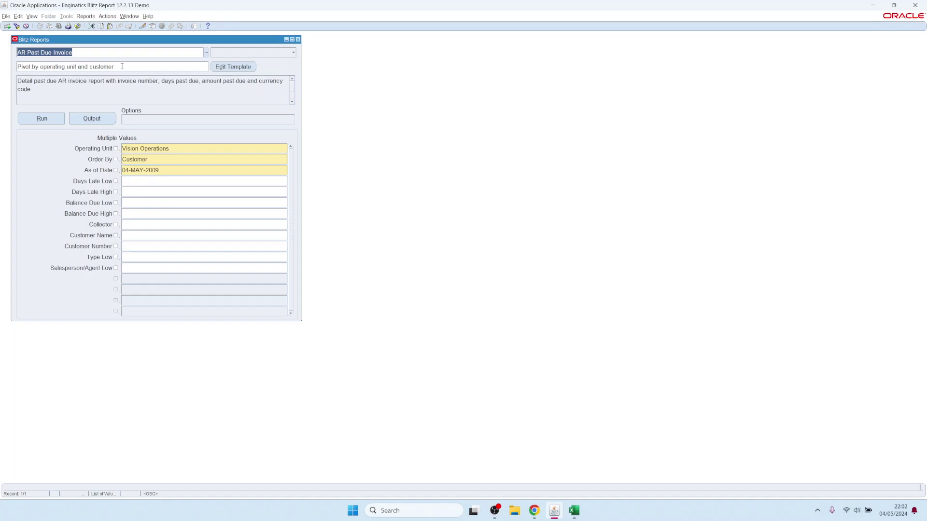
Look over the available template actions, then select the Dashboard example template and run the report.
left_click(106, 17)
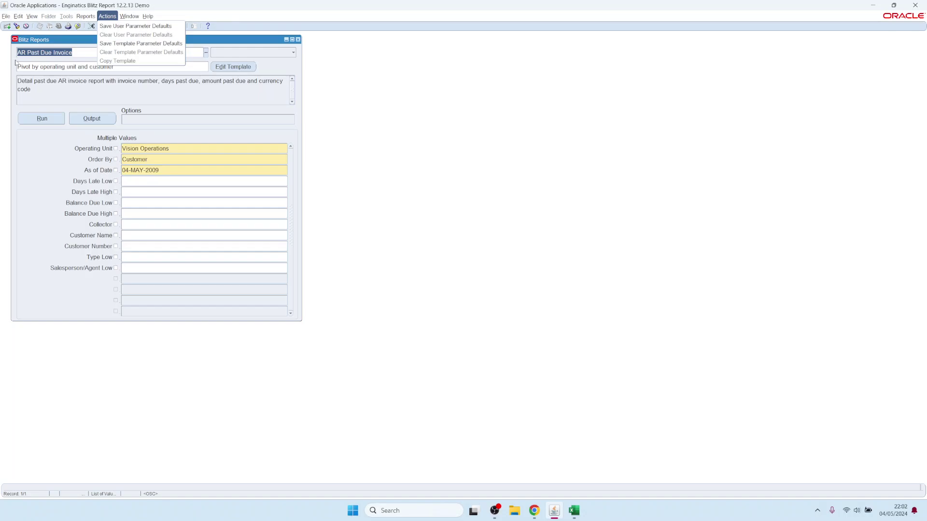
left_click(54, 68)
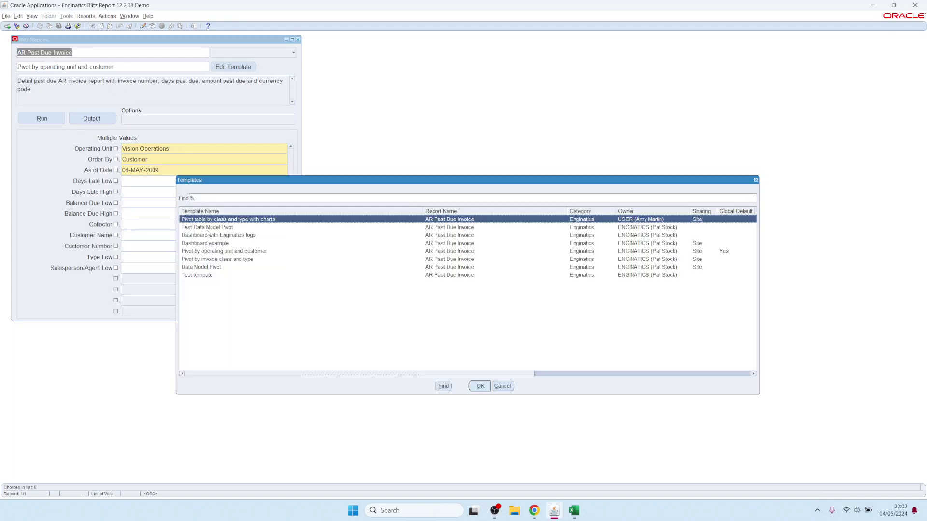
double_click(206, 244)
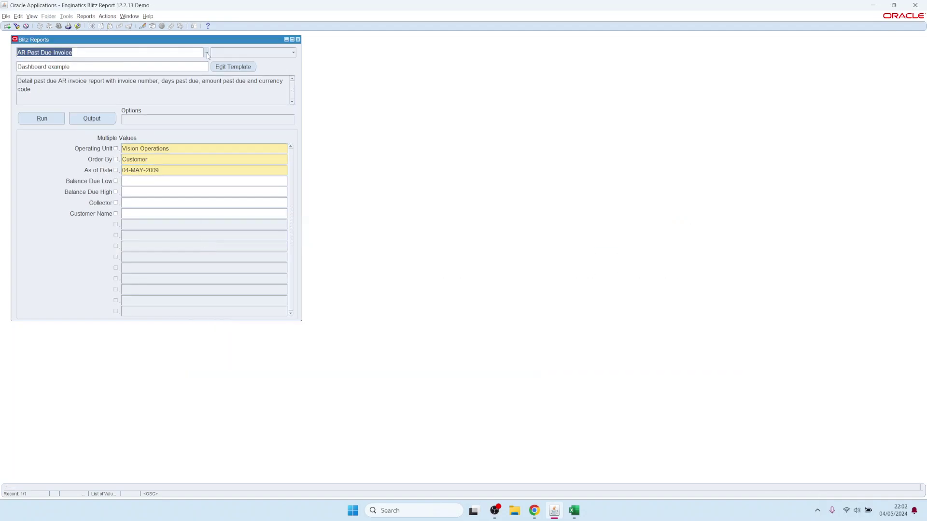
left_click(42, 118)
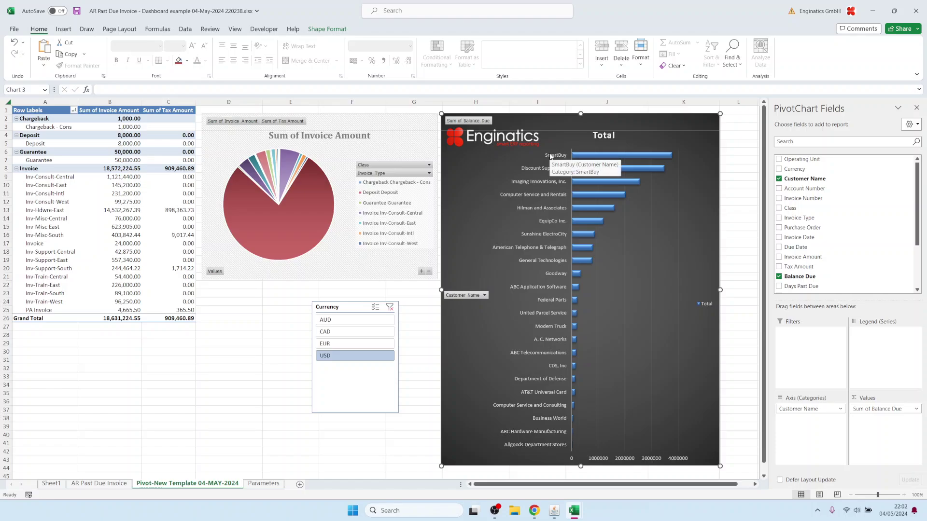
Look at the invoice data sheet, then copy the customer names from American Telephone & Telegraph through SmartBuy in Sheet1's pivot table.
left_click(99, 484)
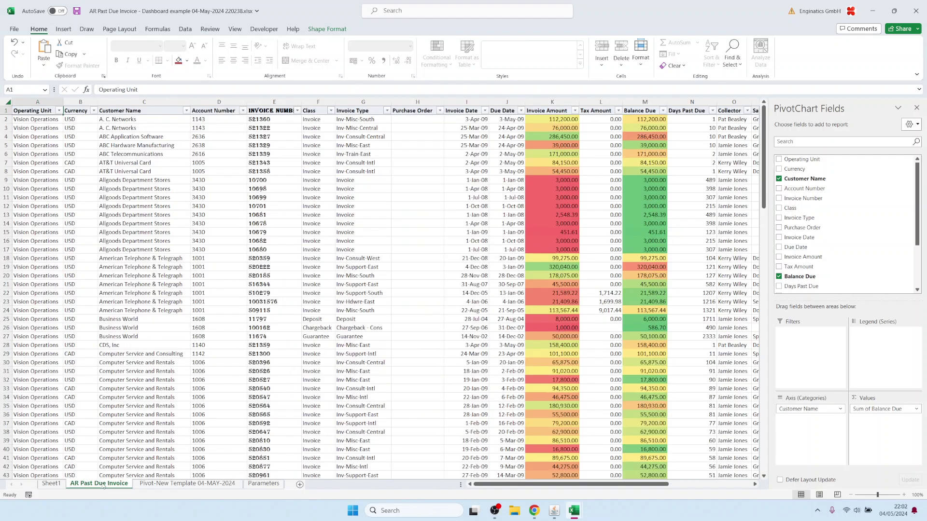
left_click(54, 486)
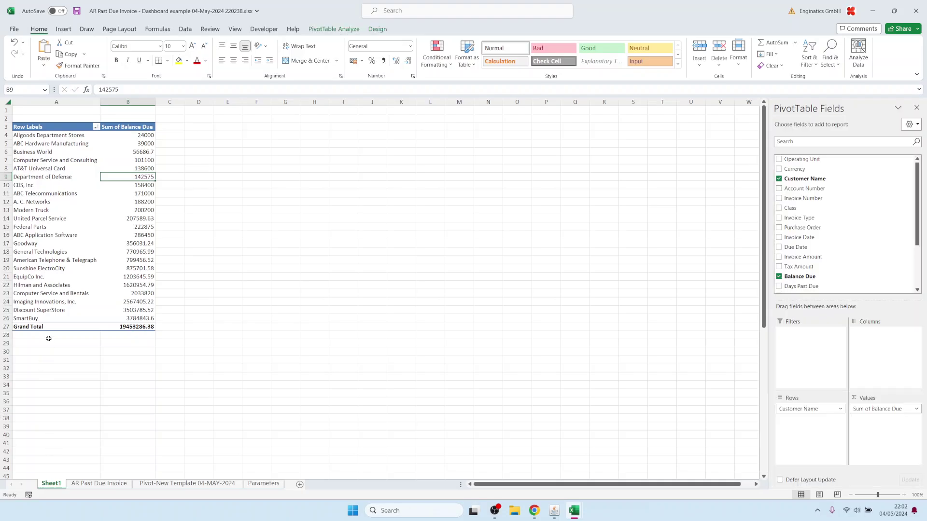
left_click_drag(37, 260, 37, 316)
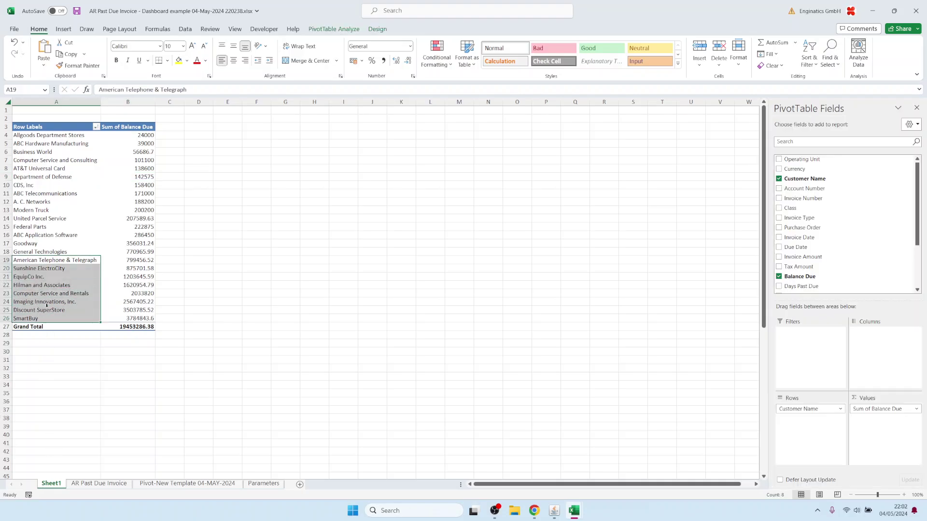
key("ctrl+c")
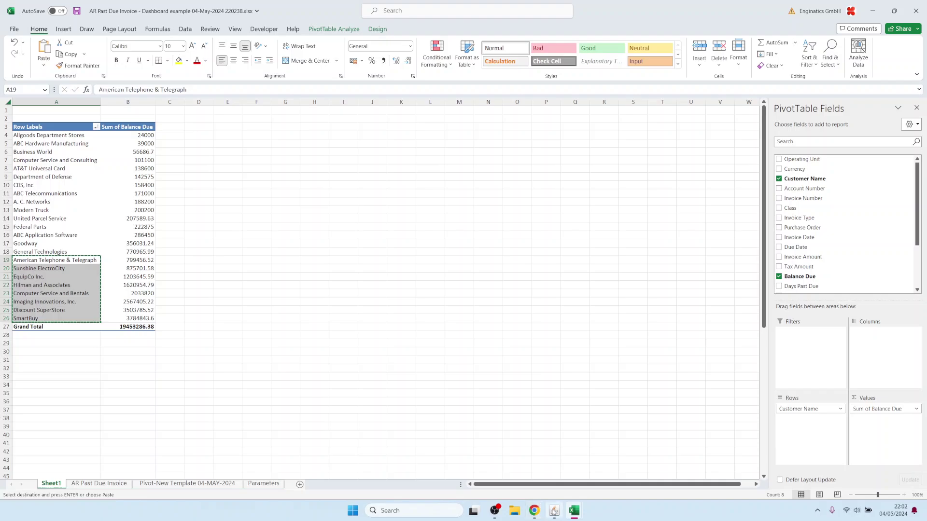
Switch to Oracle Applications, enable multiple values for the Customer Name parameter, and paste the copied customer names into it.
left_click(555, 510)
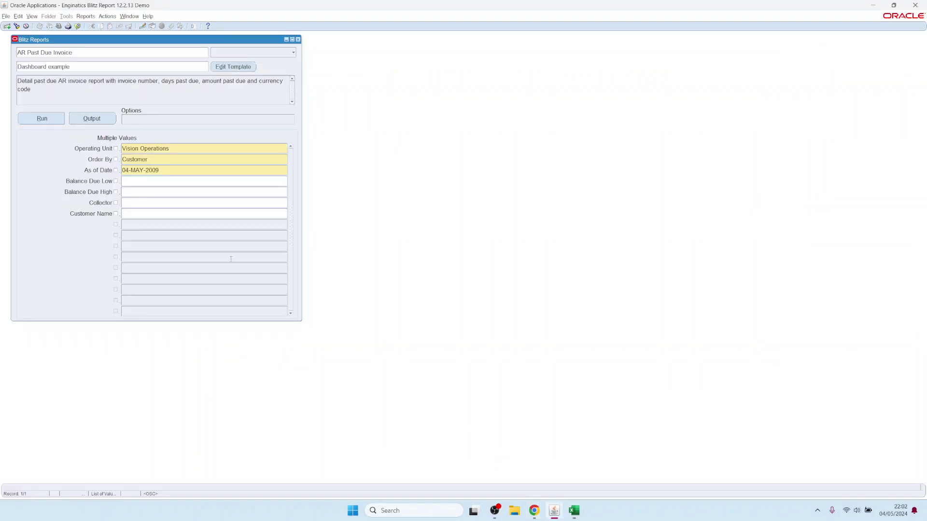
left_click(116, 213)
double_click(133, 214)
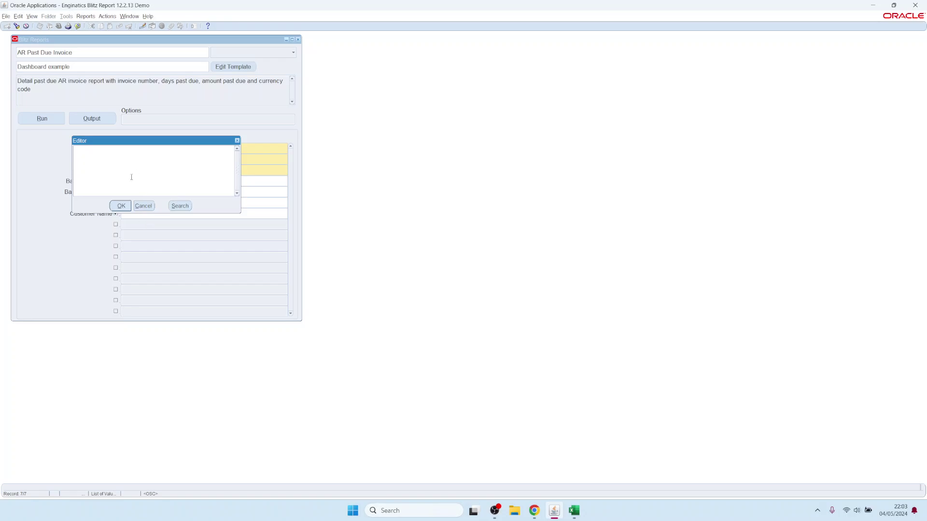
key("ctrl+v")
left_click(121, 206)
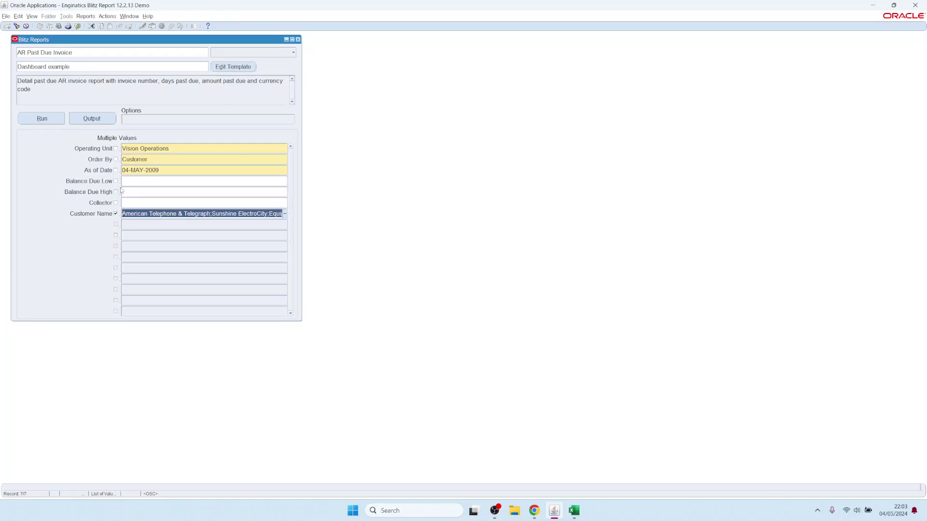
Run the report for the pasted customers, view the dashboard output in Excel, and return to Oracle Applications.
left_click(50, 119)
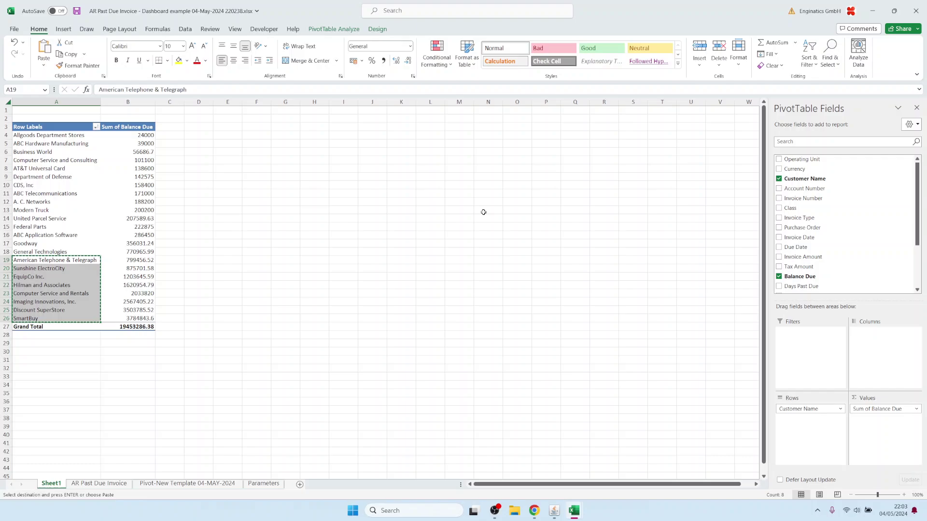
left_click(454, 216)
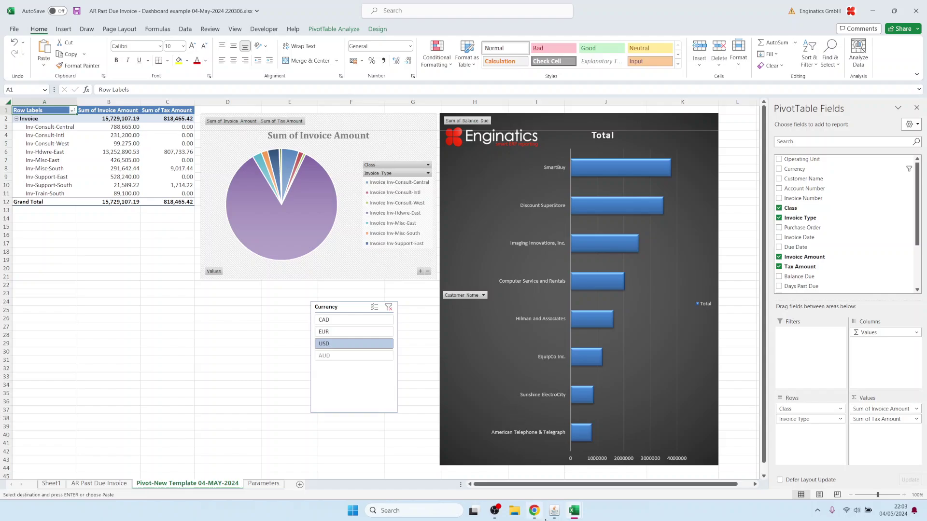
mouse_move(554, 511)
left_click(554, 484)
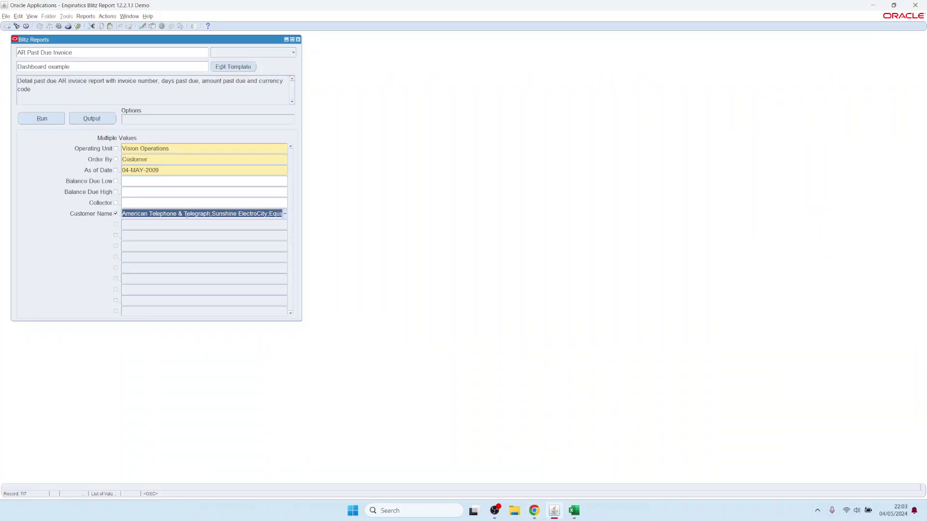
Check the Customer Name list and save the current parameter values as defaults for the Dashboard example template.
left_click_drag(124, 214, 227, 205)
left_click(107, 16)
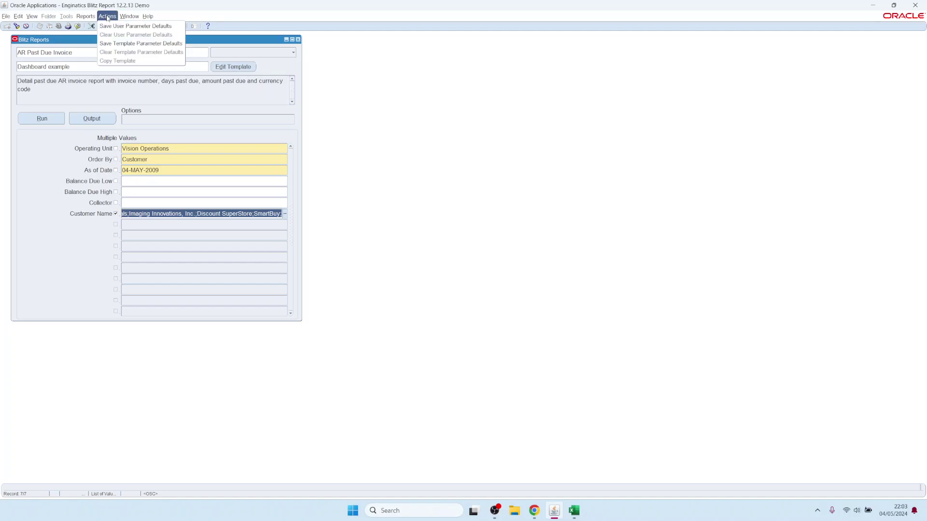
left_click(124, 44)
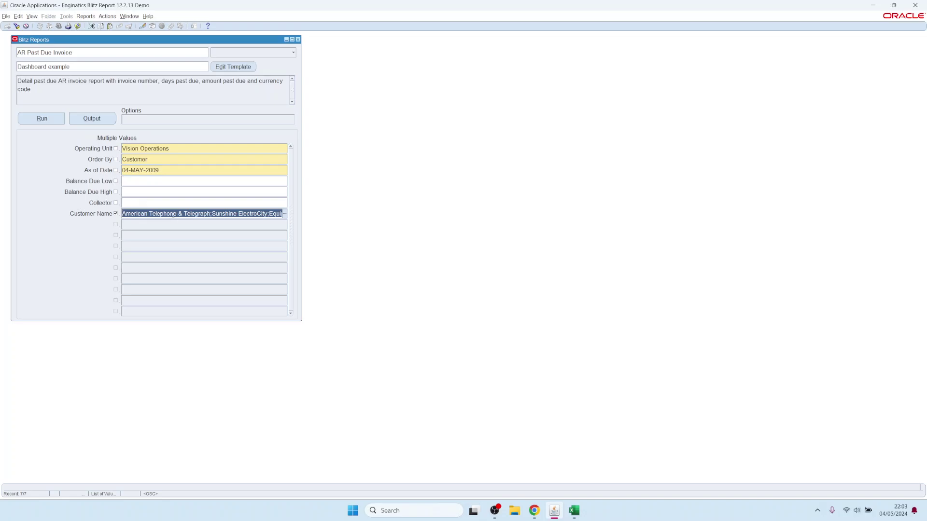
Rename the Dashboard example template as "Dashboard example - large customers only" and close the Templates window.
left_click(77, 67)
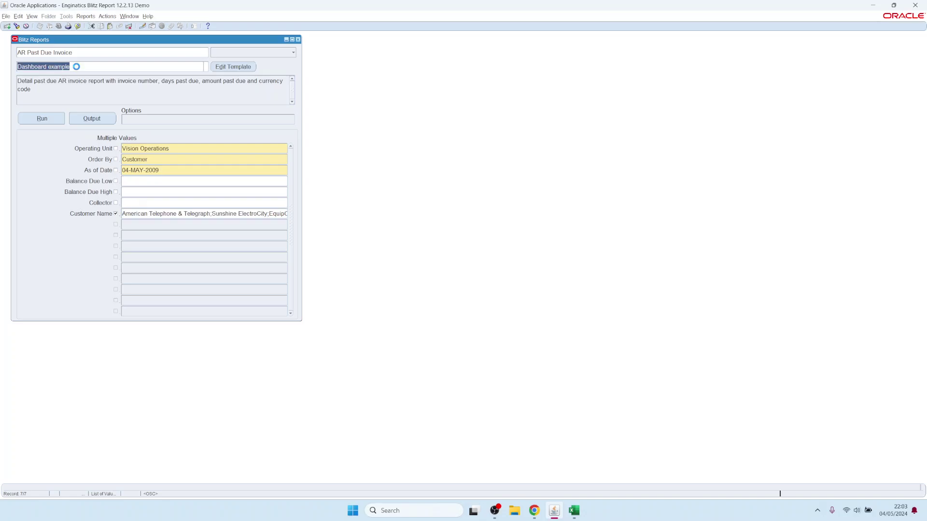
left_click(220, 68)
left_click(295, 137)
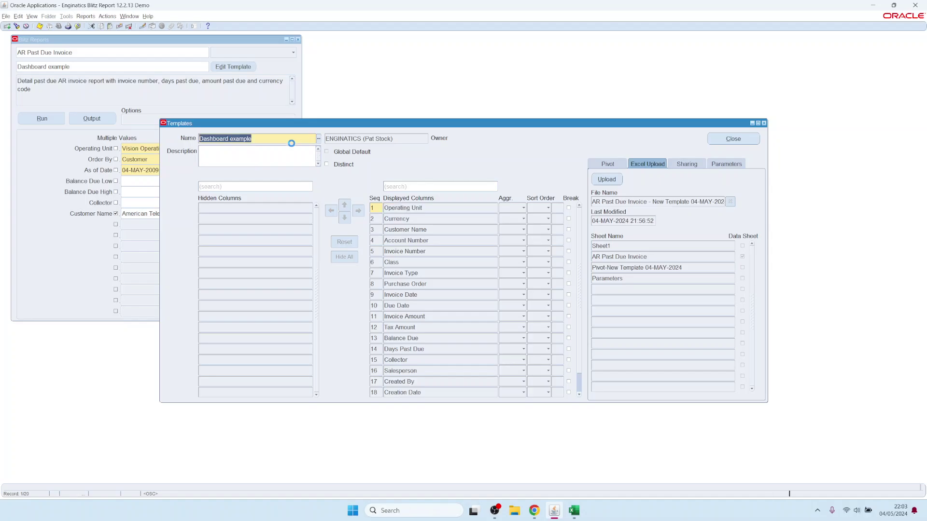
key("End")
type("- ")
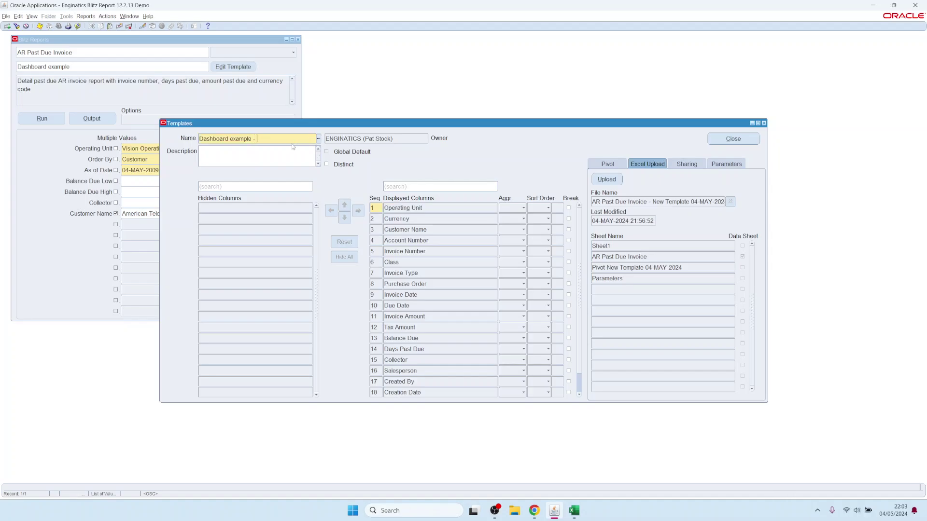
type("large customers only")
key("alt+c")
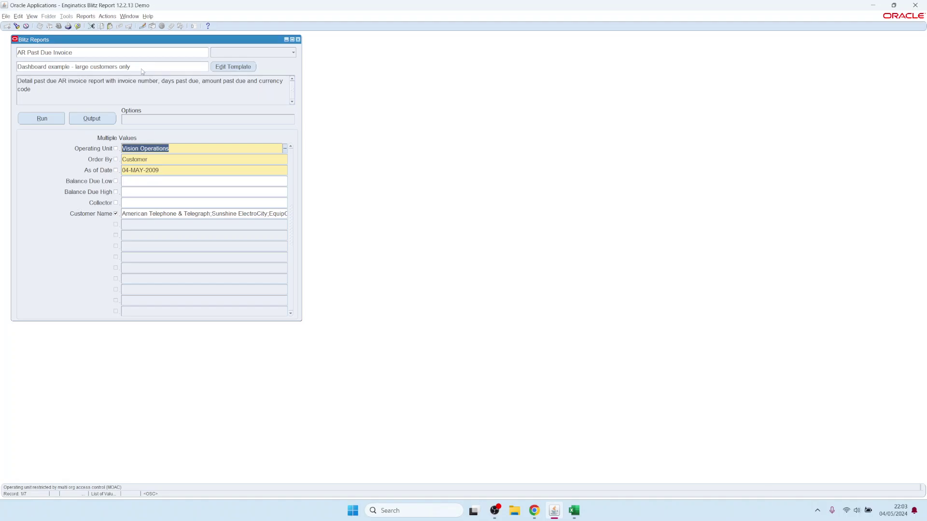
Clear the selected template and reselect "Dashboard example - large customers only" from the list to load its saved parameter defaults.
left_click_drag(165, 210, 122, 213)
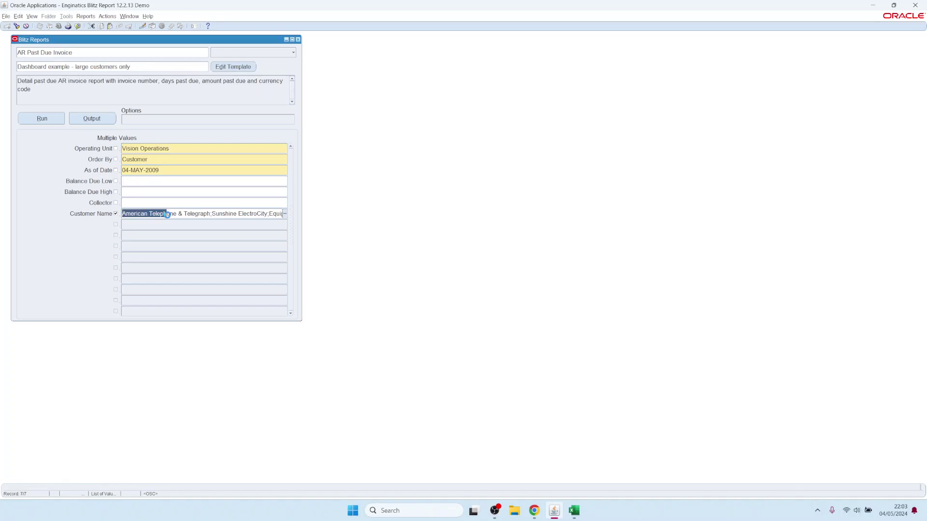
triple_click(145, 67)
key("Delete")
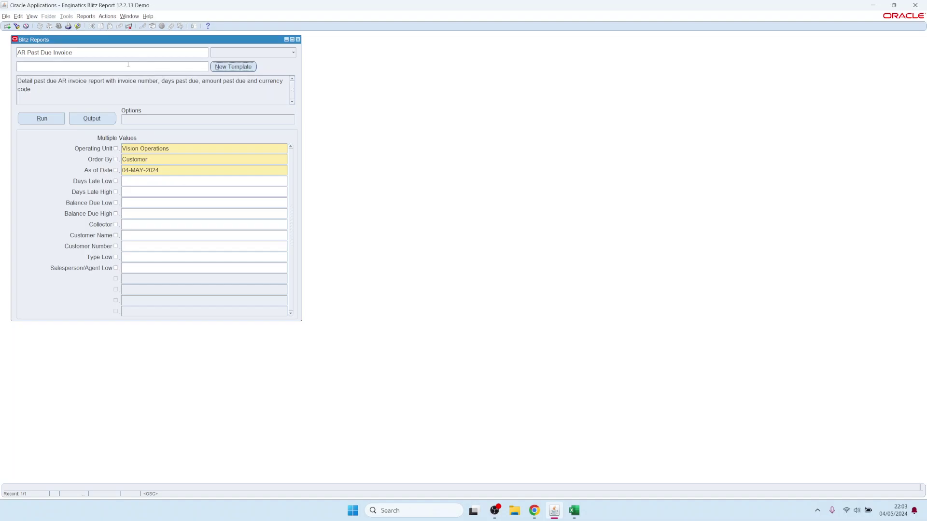
double_click(129, 64)
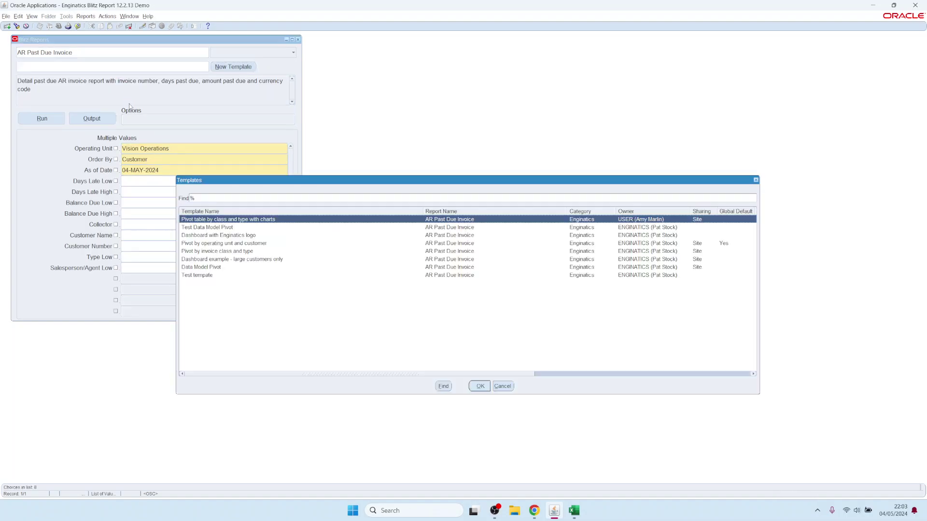
key("Down")
key("Down")
key("Down")
key("Down")
key("Down")
key("Return")
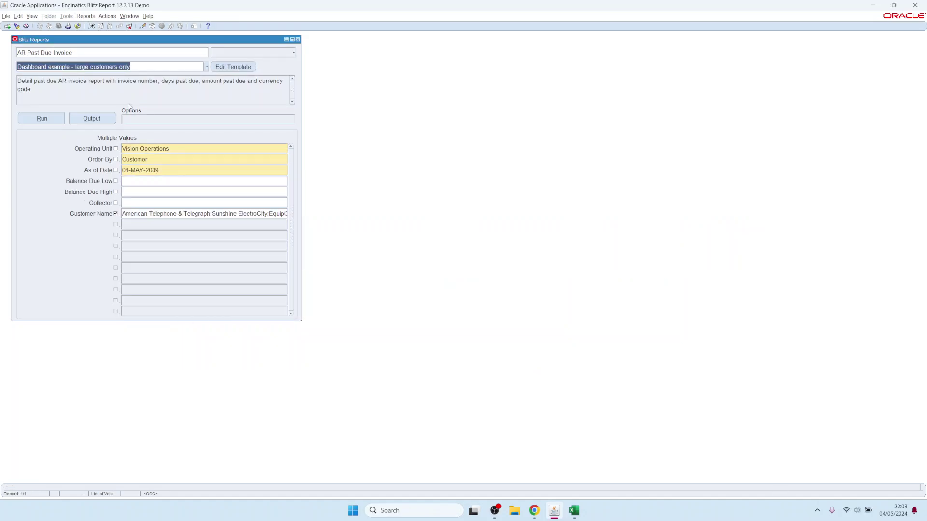
Run the report with the large customers template, view its Excel output, and return to Oracle Applications.
left_click(53, 121)
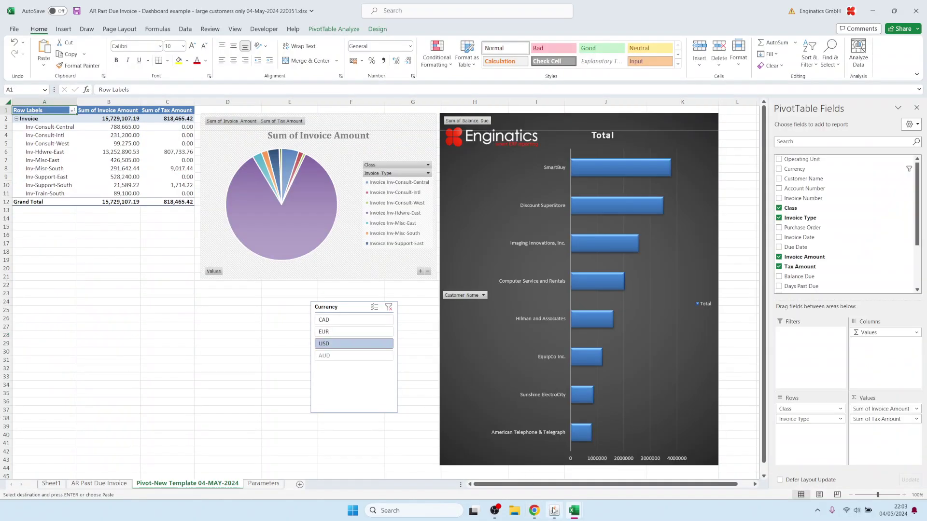
left_click(554, 511)
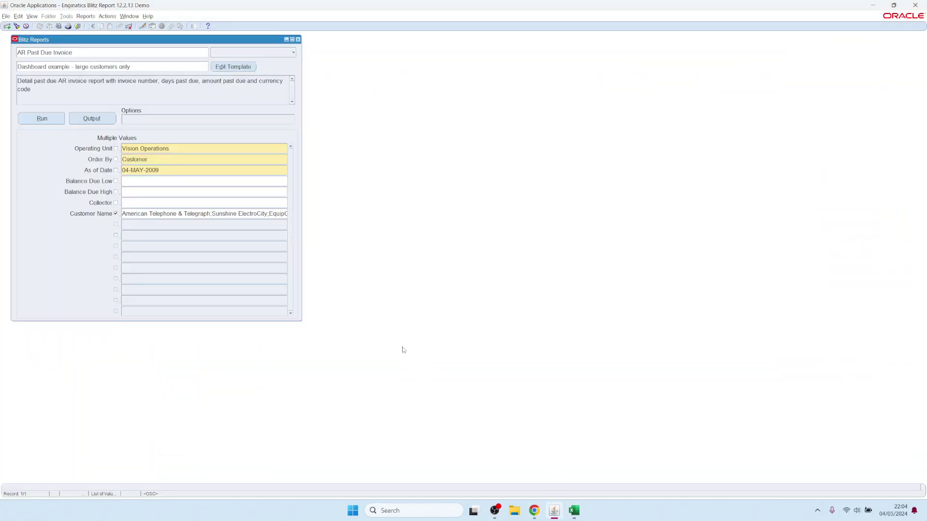